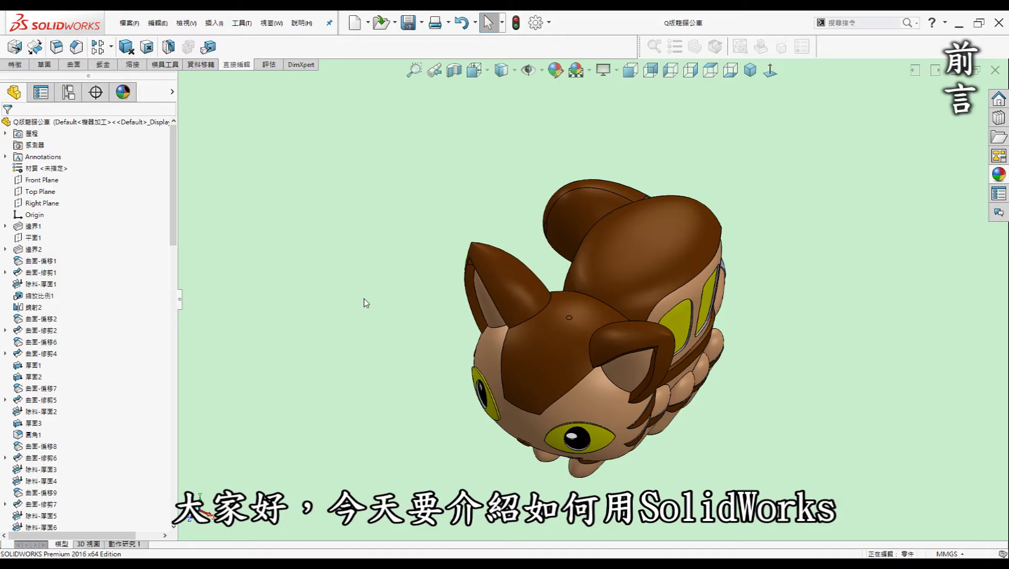
# Orbit the finished Catbus model to a more frontal view
pyautogui.moveTo(374, 301); pyautogui.dragTo(389, 304, button='middle')
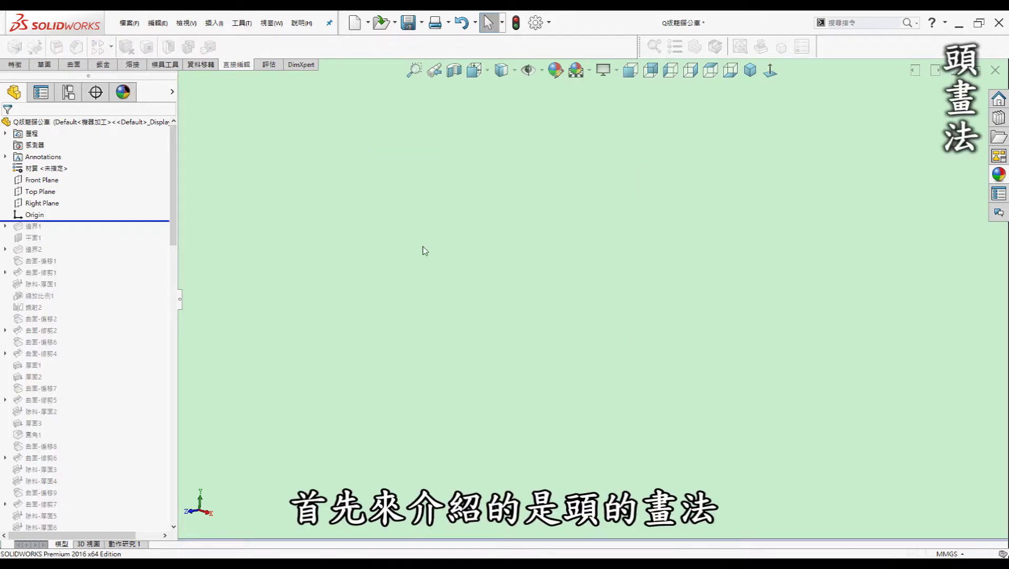
# Roll forward below 邊界1 and display all of its head profile sketches
pyautogui.click(88, 222)
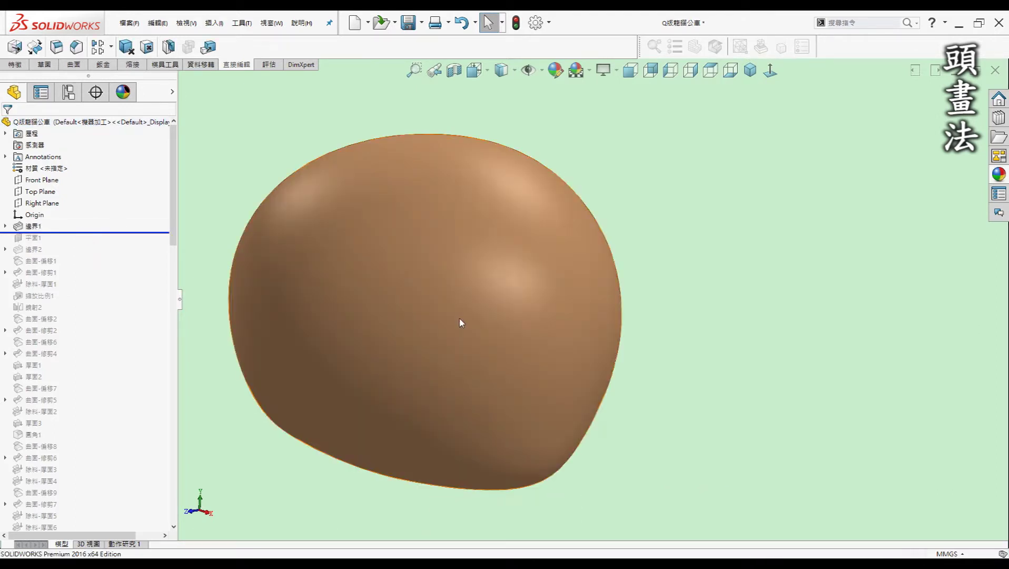
pyautogui.click(5, 226)
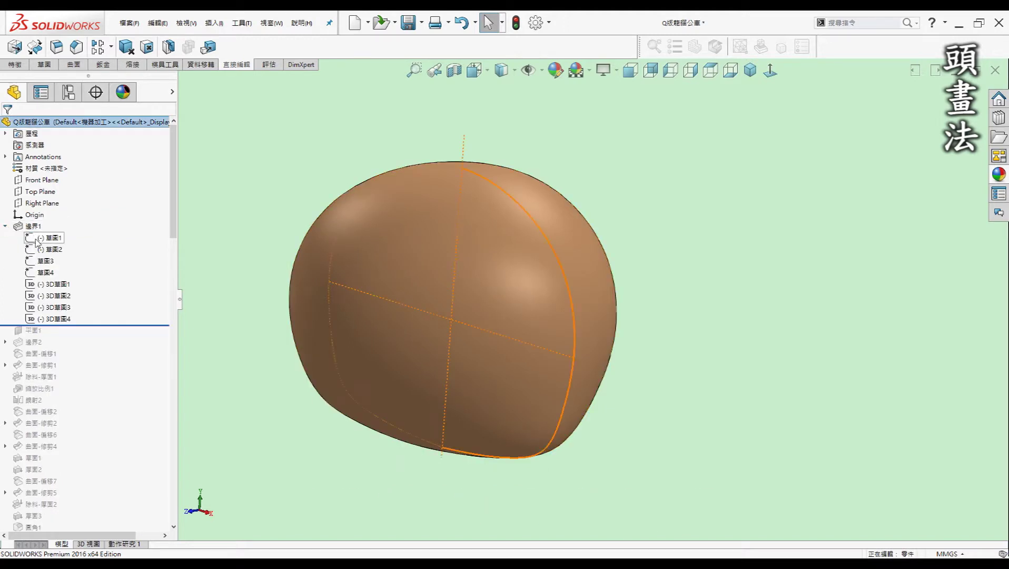
pyautogui.click(36, 241)
pyautogui.keyDown('shift'); pyautogui.click(65, 319); pyautogui.keyUp('shift')
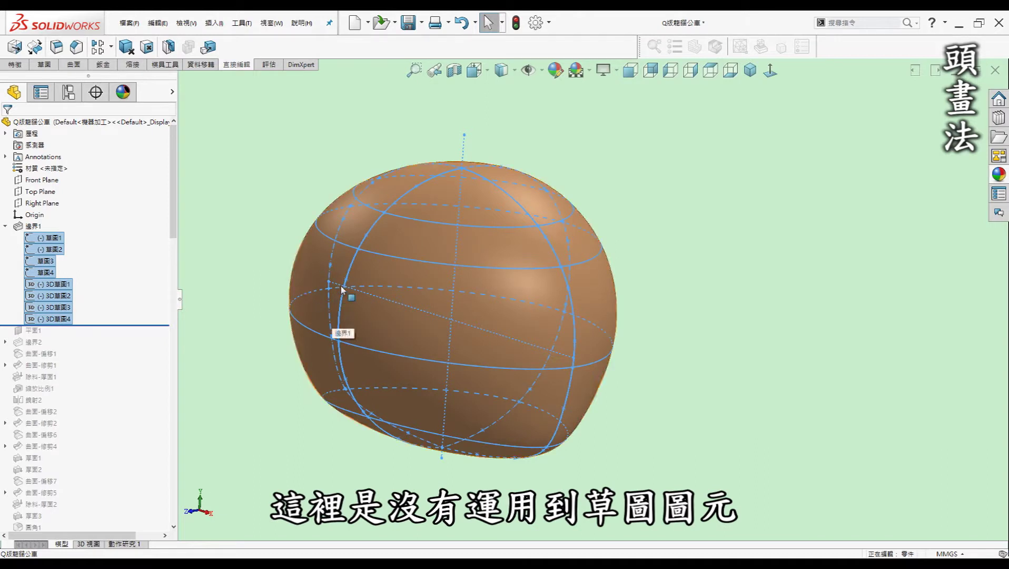
pyautogui.scroll(3, 540, 311)
pyautogui.scroll(-2, 478, 284)
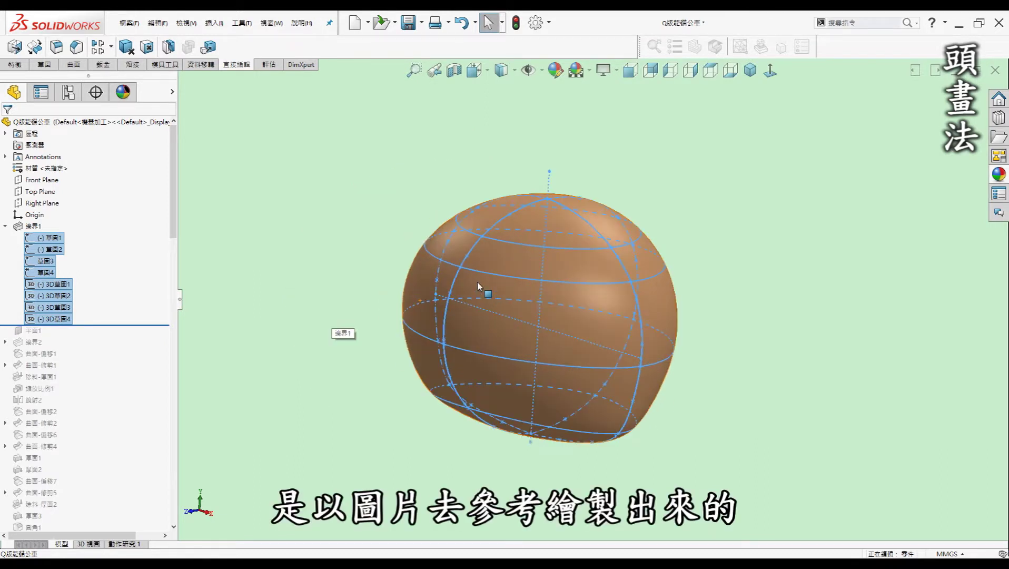
pyautogui.scroll(-2, 477, 284)
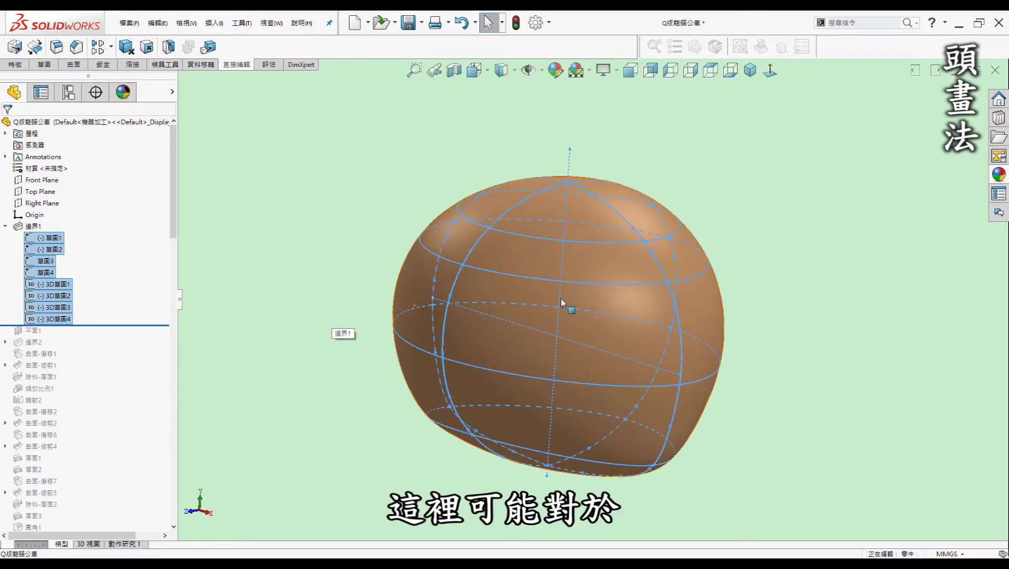
# Orbit and zoom around the head's sketch curves, then clear the selection and collapse 邊界1
pyautogui.moveTo(674, 347); pyautogui.dragTo(590, 146, button='middle')
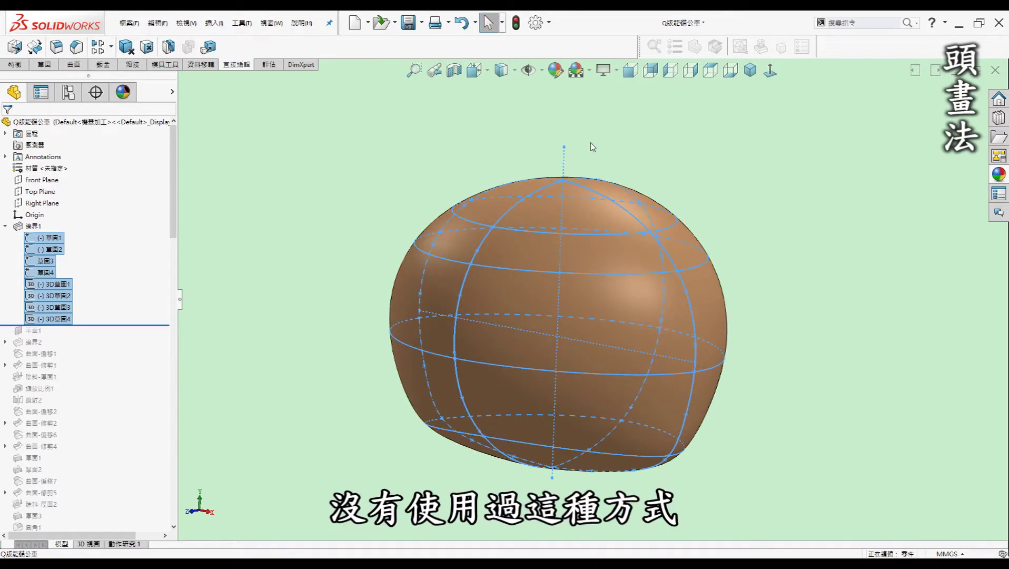
pyautogui.moveTo(583, 196); pyautogui.dragTo(600, 194, button='middle')
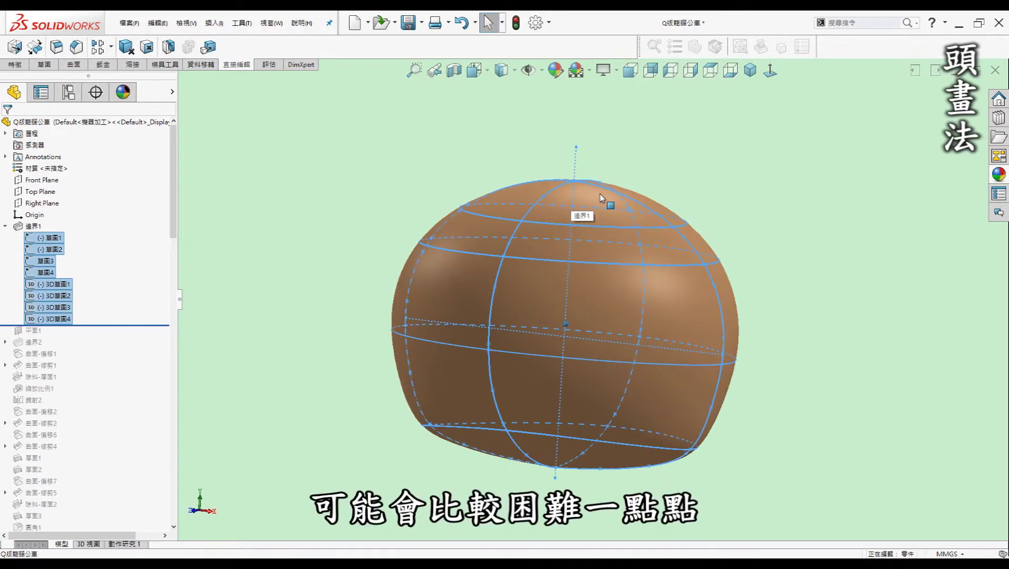
pyautogui.press('Down')
pyautogui.press('Down')
pyautogui.press('Down')
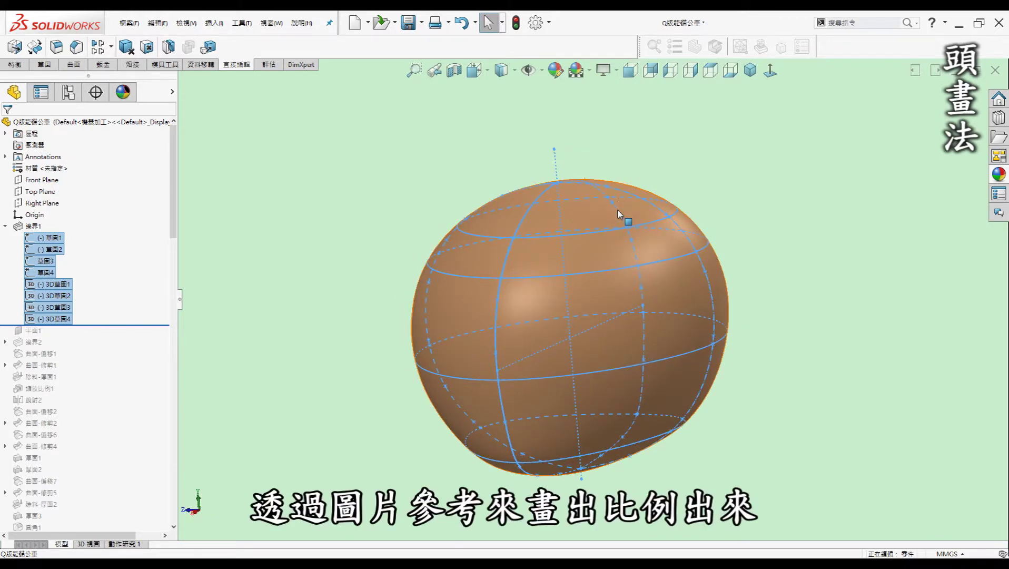
pyautogui.press('Right')
pyautogui.press('Right')
pyautogui.press('Right')
pyautogui.moveTo(618, 212); pyautogui.dragTo(647, 220, button='middle')
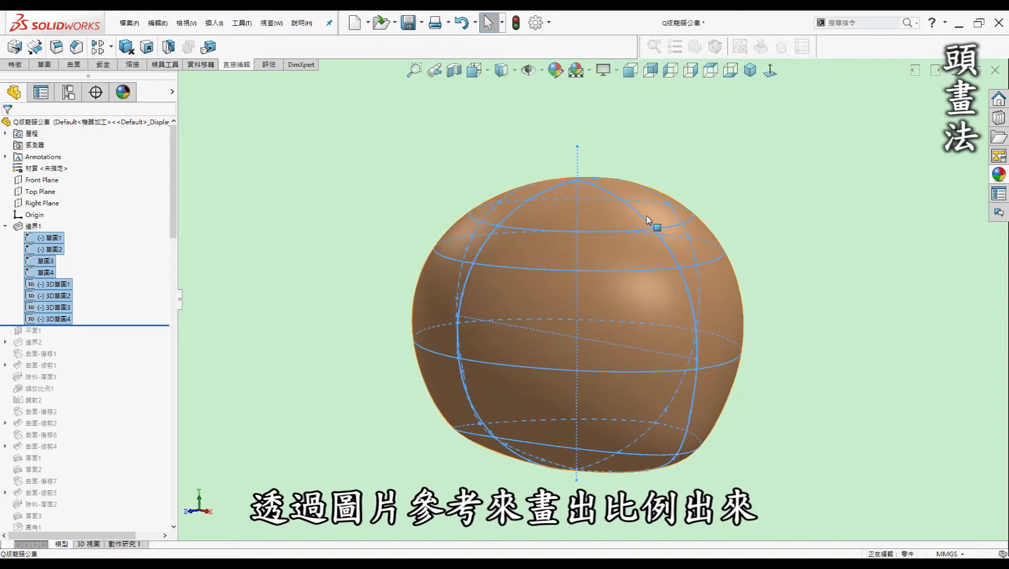
pyautogui.press('z')
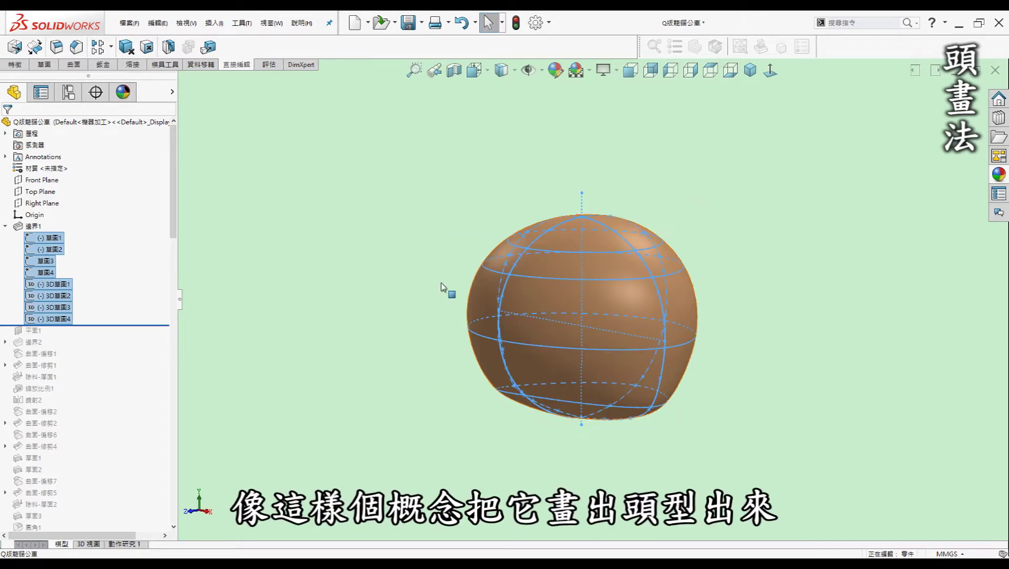
pyautogui.click(725, 154)
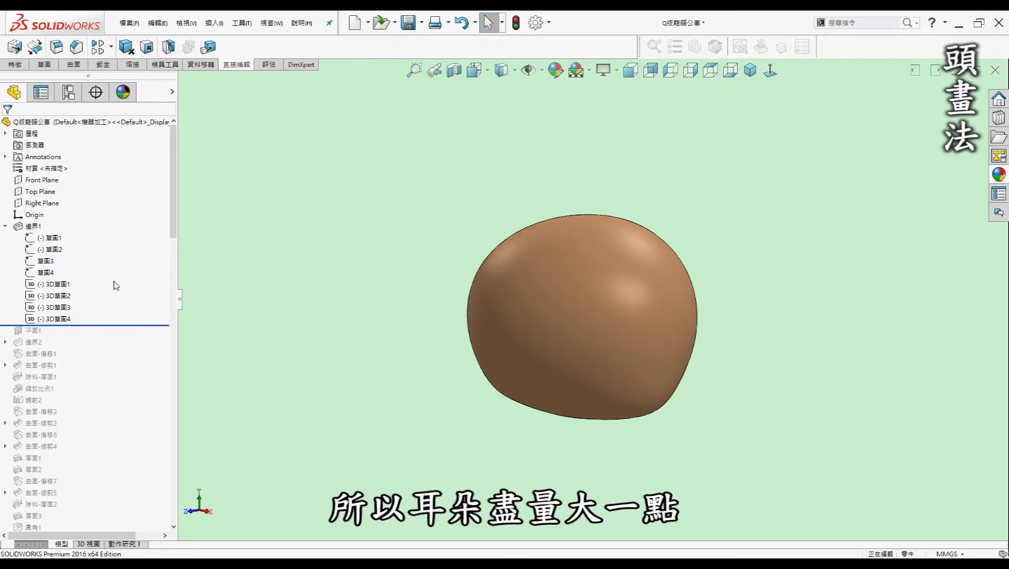
pyautogui.click(5, 226)
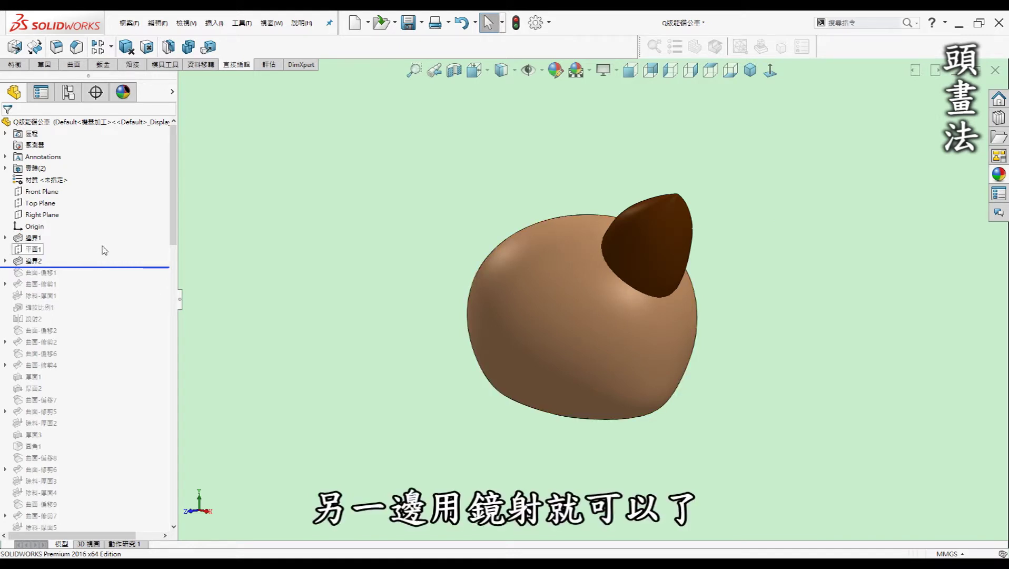
# Display the four ear profile sketches of 邊界2 and orbit so the ear points up-right
pyautogui.click(5, 260)
pyautogui.click(53, 272)
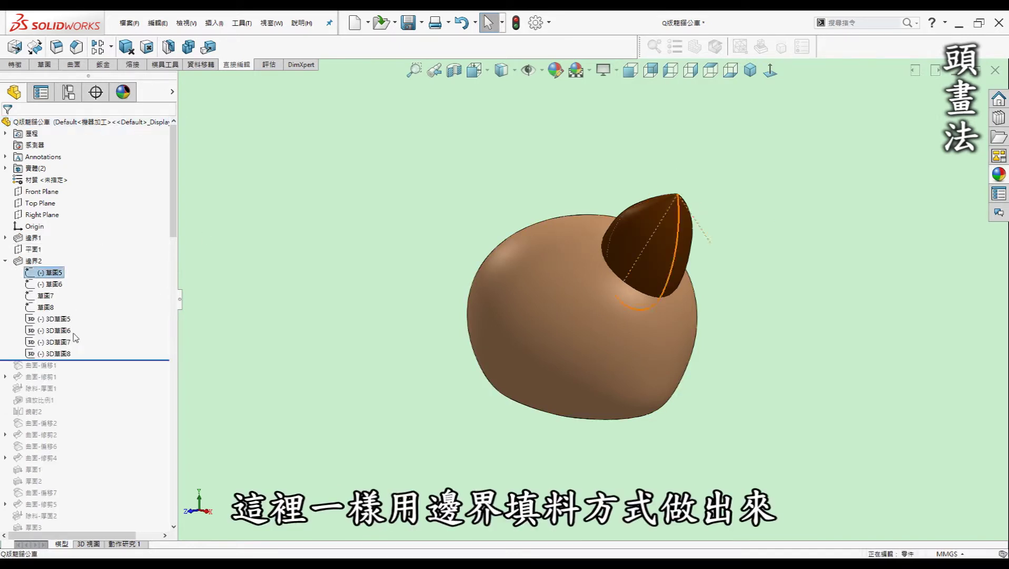
pyautogui.keyDown('shift'); pyautogui.click(51, 308); pyautogui.keyUp('shift')
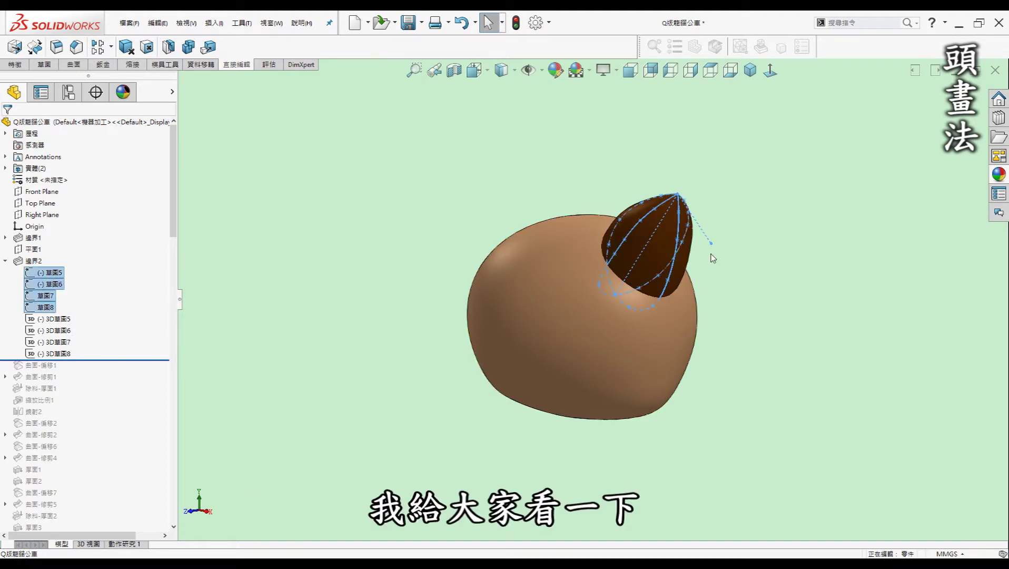
pyautogui.scroll(-3, 700, 258)
pyautogui.moveTo(699, 258)
pyautogui.mouseDown(button='middle')
pyautogui.moveTo(659, 282)
pyautogui.moveTo(668, 223)
pyautogui.mouseUp(button='middle')
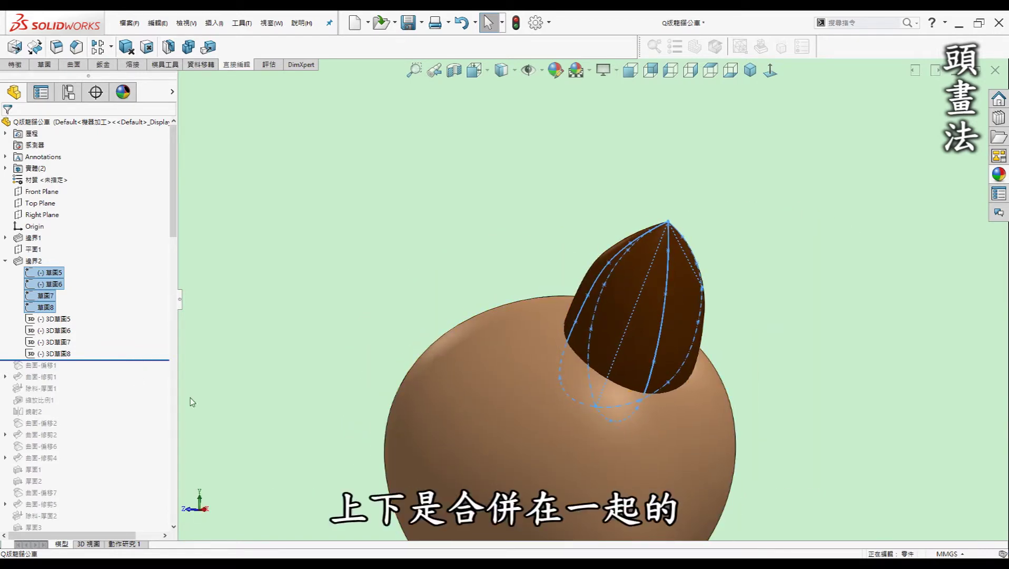
# Show the spiral 3D sketches with the ear profiles, then collapse 邊界2 and list the two solid bodies
pyautogui.click(55, 319)
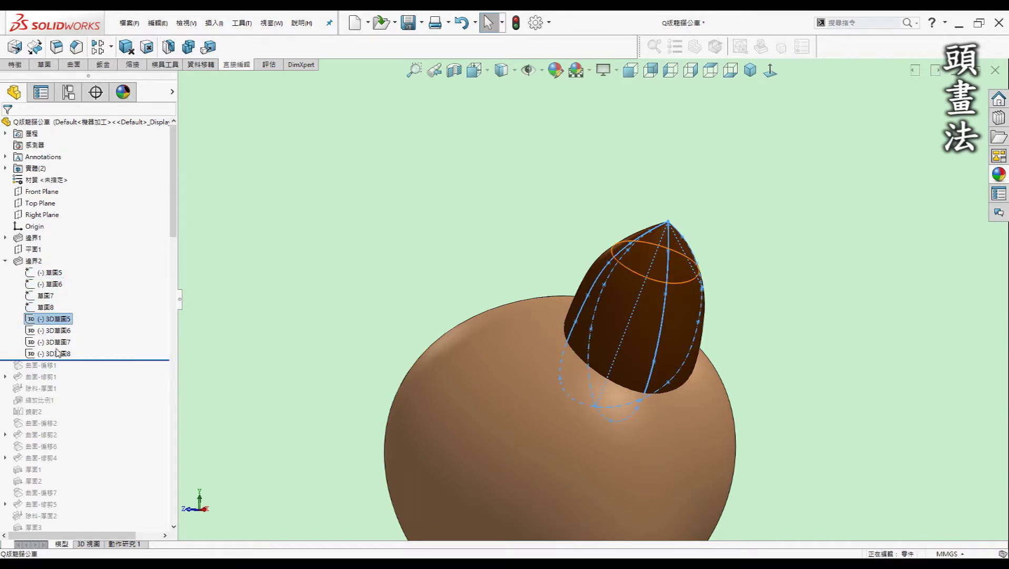
pyautogui.keyDown('shift'); pyautogui.click(58, 353); pyautogui.keyUp('shift')
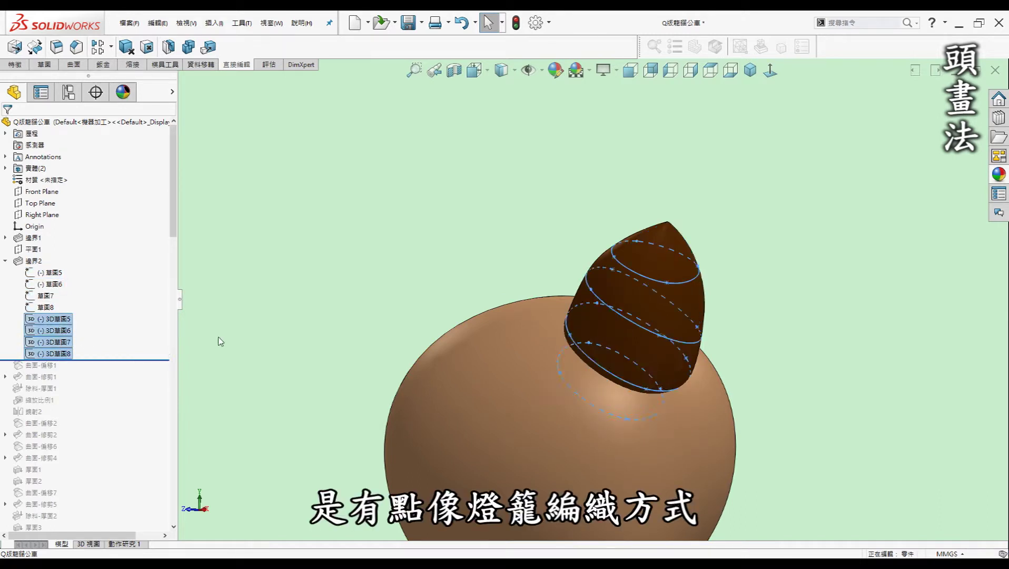
pyautogui.click(50, 272)
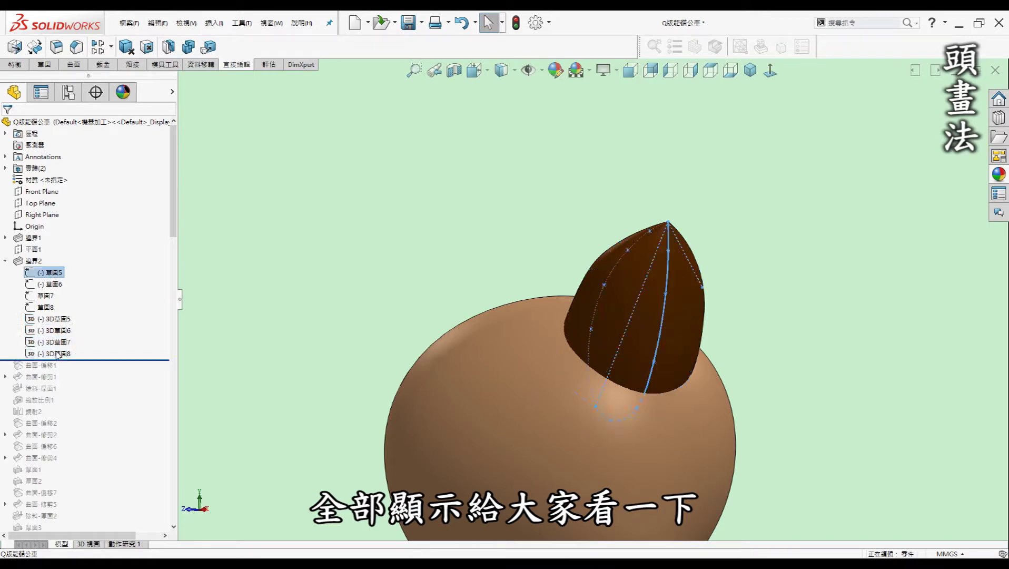
pyautogui.moveTo(579, 368)
pyautogui.mouseDown(button='middle')
pyautogui.moveTo(625, 351)
pyautogui.moveTo(820, 362)
pyautogui.moveTo(783, 327)
pyautogui.mouseUp(button='middle')
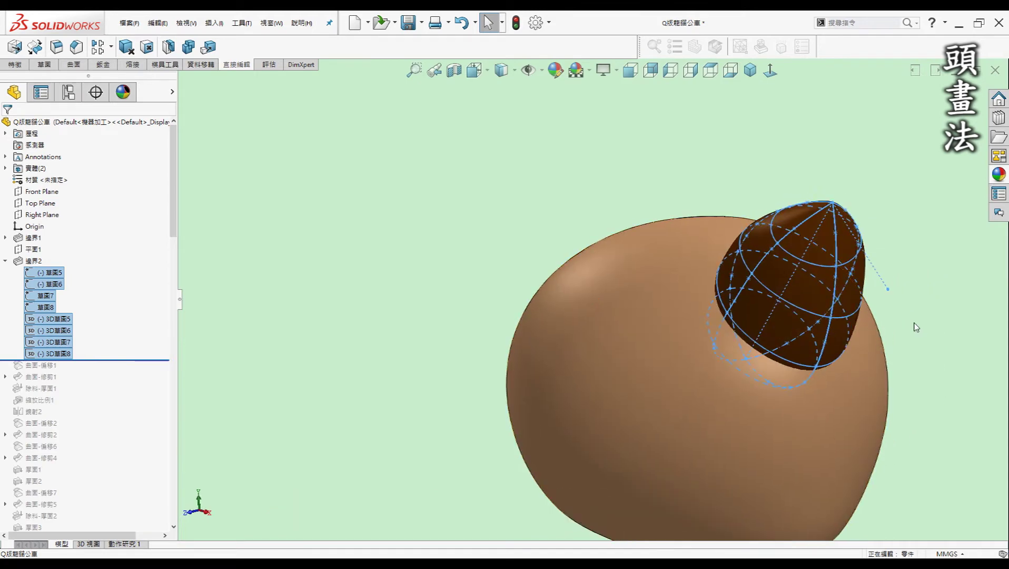
pyautogui.click(913, 326)
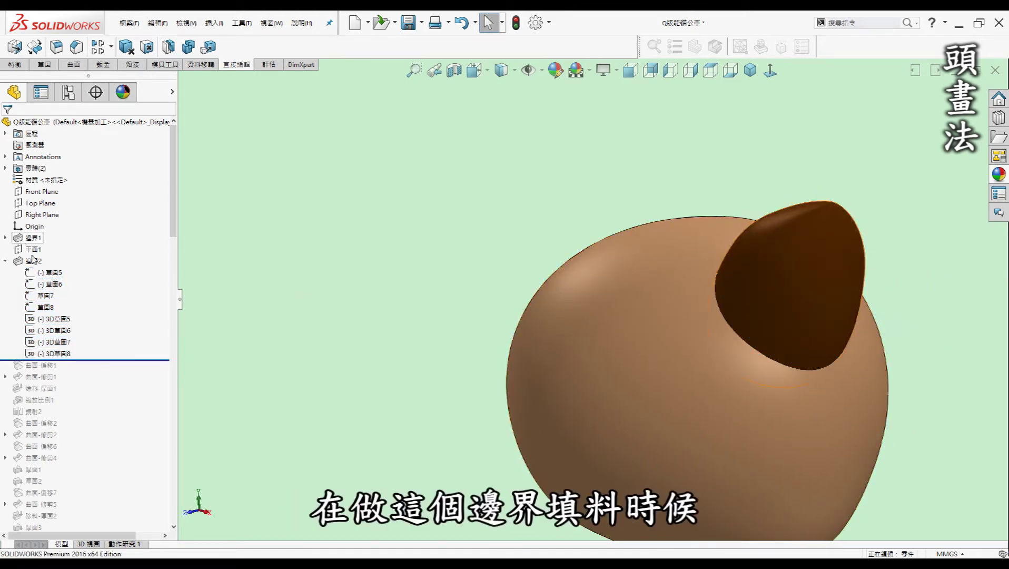
pyautogui.click(6, 261)
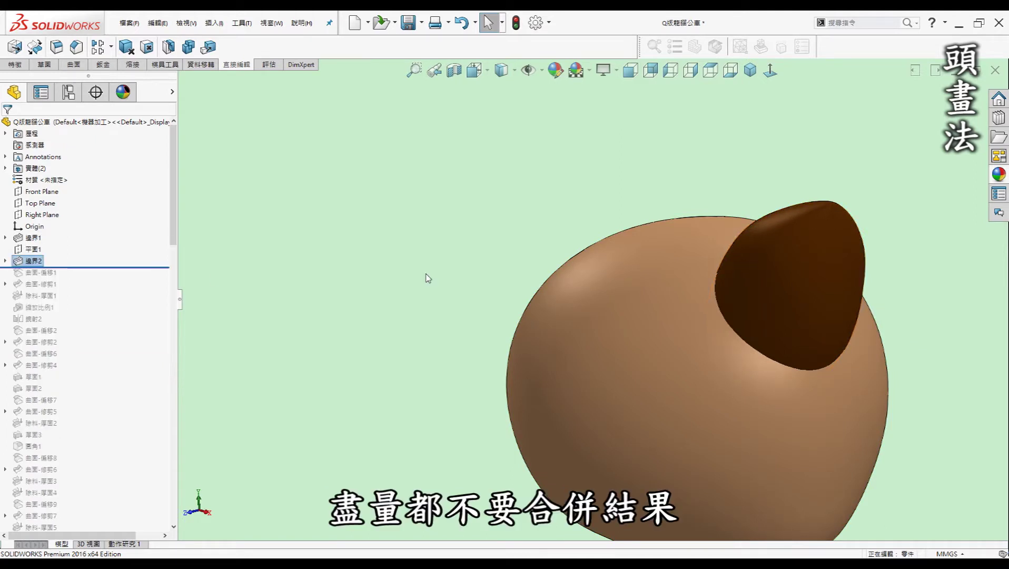
pyautogui.click(6, 168)
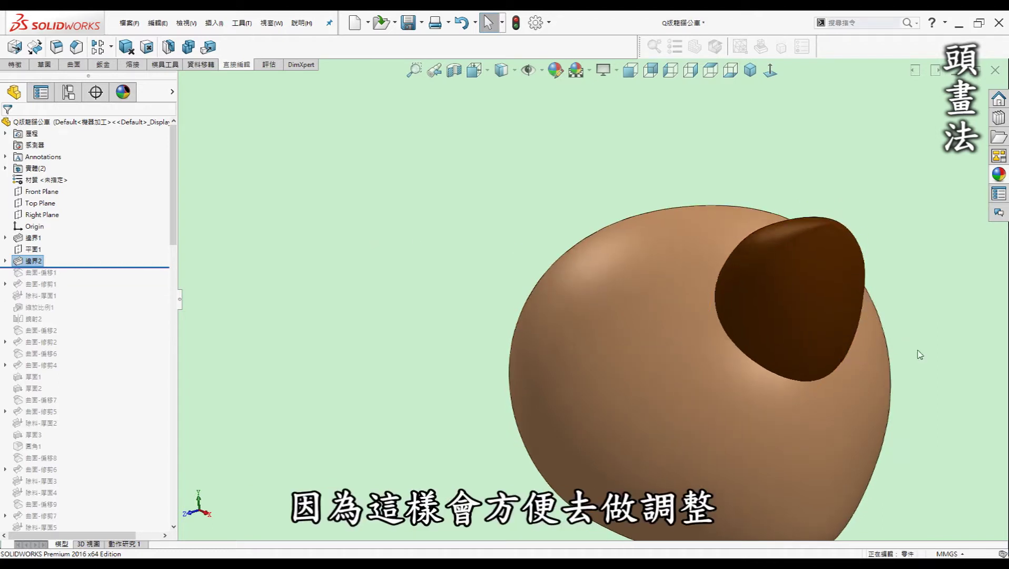
pyautogui.scroll(3, 795, 281)
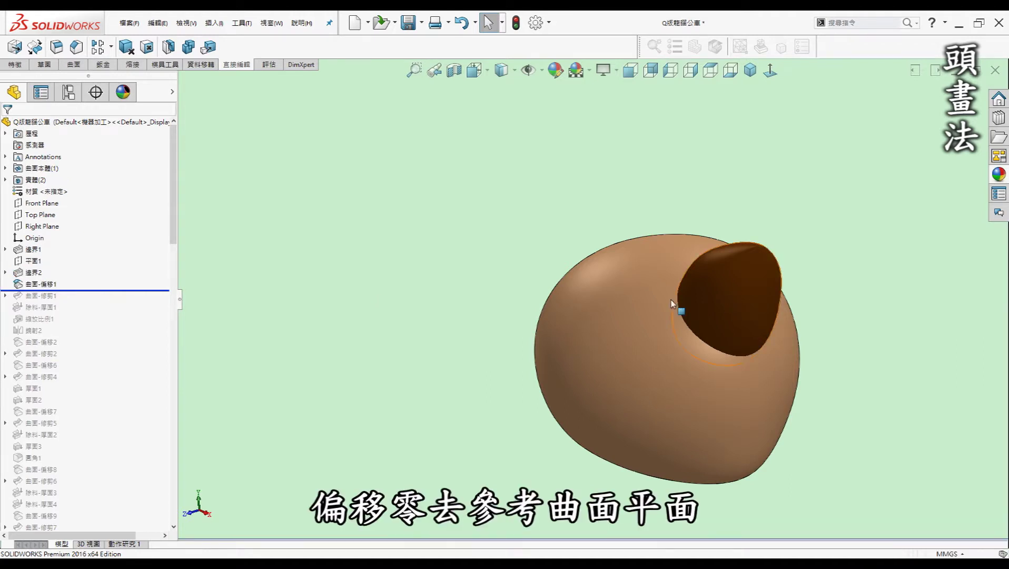
# Roll forward through 曲面-修剪1, 加厚-加厚1 and 縮放比例1, widening the head and thickening the ear rim
pyautogui.click(719, 310)
pyautogui.moveTo(817, 327); pyautogui.dragTo(851, 330, button='middle')
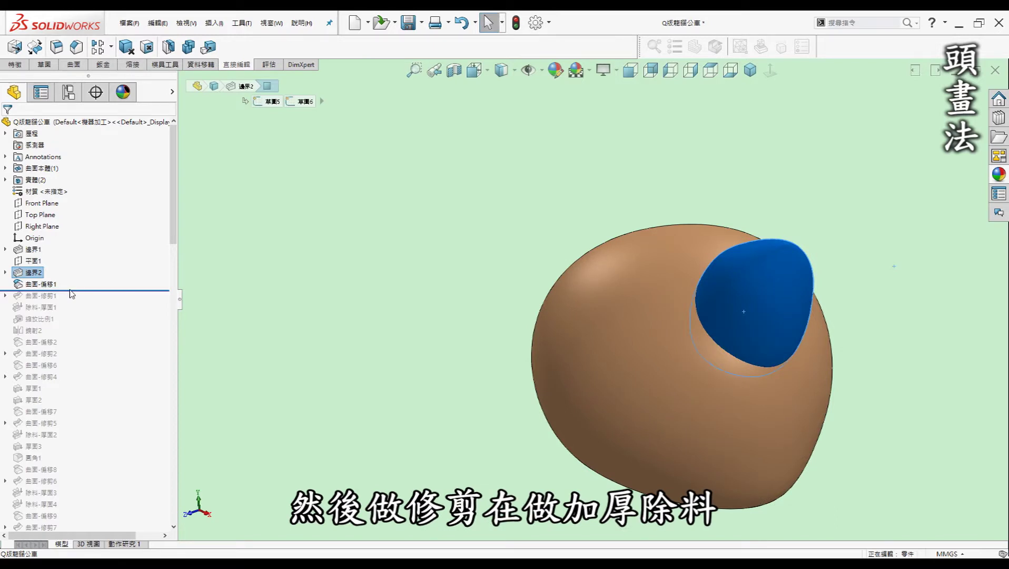
pyautogui.moveTo(77, 293); pyautogui.dragTo(73, 311)
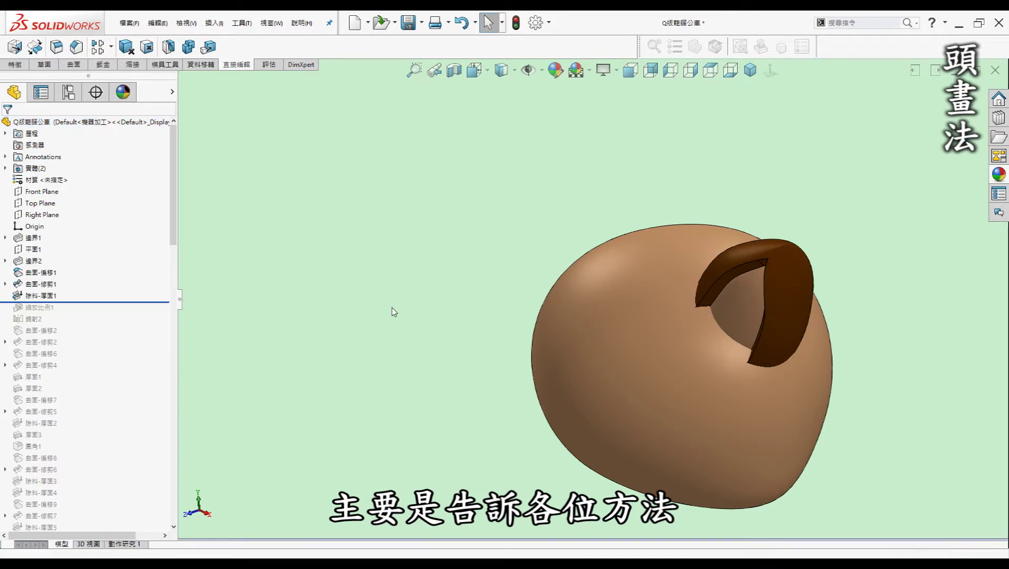
pyautogui.scroll(-3, 647, 288)
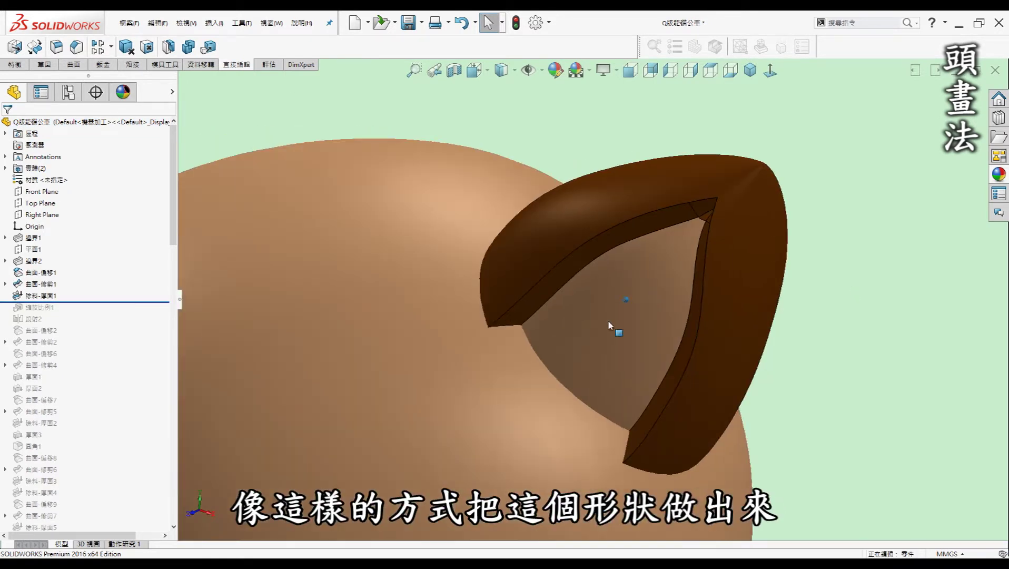
pyautogui.scroll(-2, 692, 190)
pyautogui.scroll(2, 665, 266)
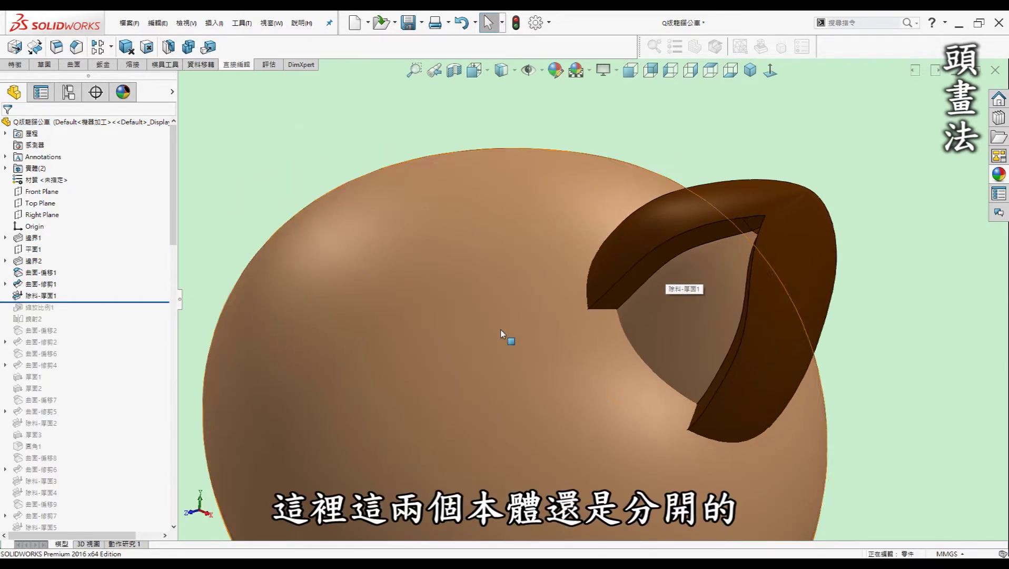
pyautogui.moveTo(683, 284); pyautogui.dragTo(631, 288, button='middle')
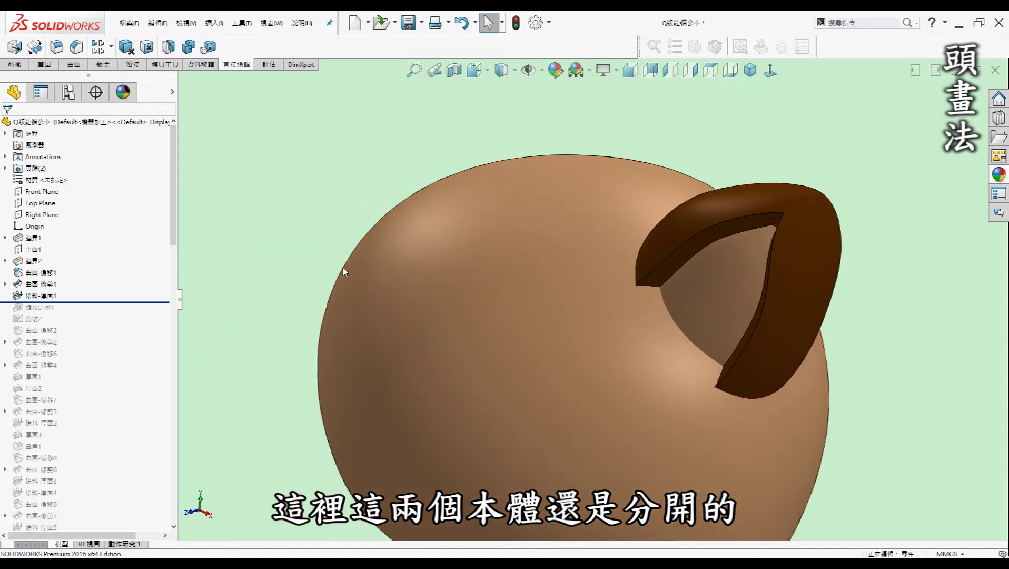
pyautogui.moveTo(117, 301); pyautogui.dragTo(114, 314)
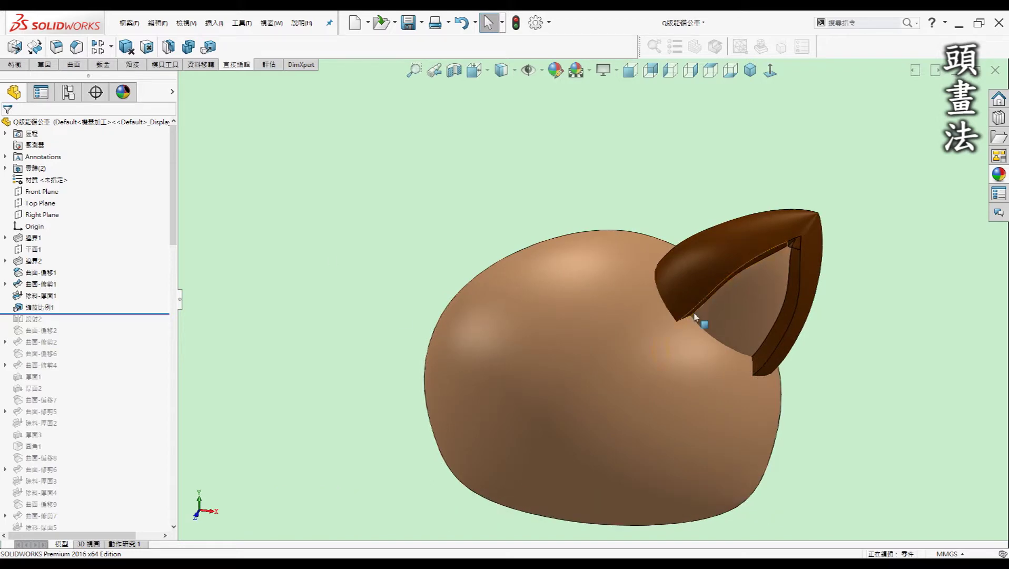
# Roll forward through 鏡射2 for the second ear, then on to 曲面-修剪4
pyautogui.moveTo(132, 324); pyautogui.dragTo(129, 328)
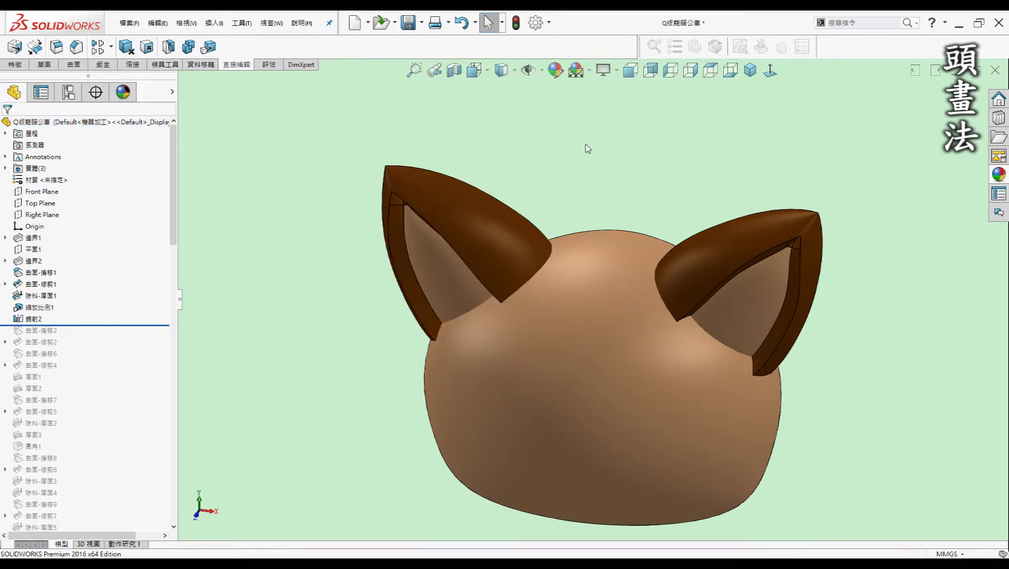
pyautogui.scroll(1, 870, 247)
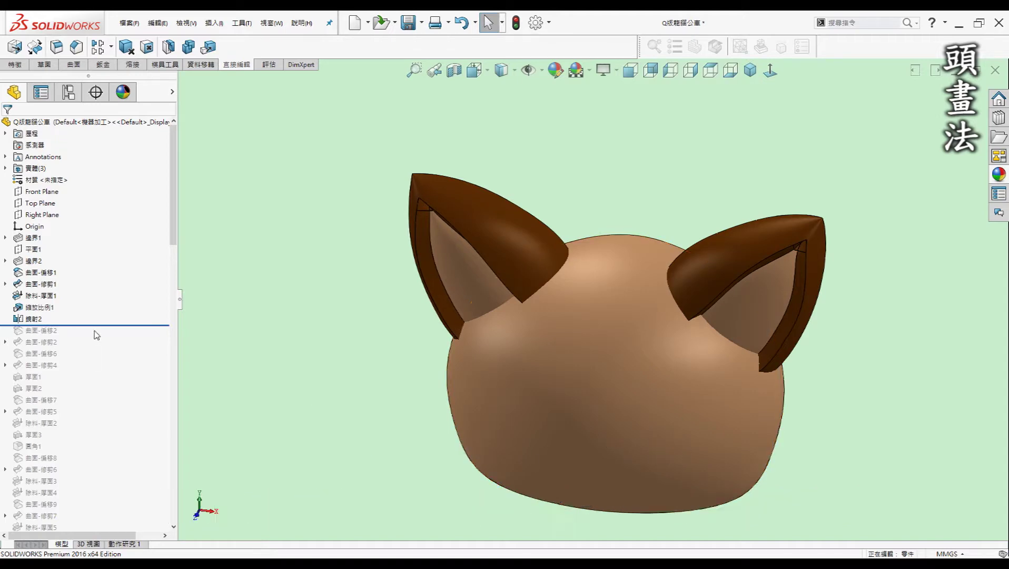
pyautogui.moveTo(101, 326); pyautogui.dragTo(91, 370)
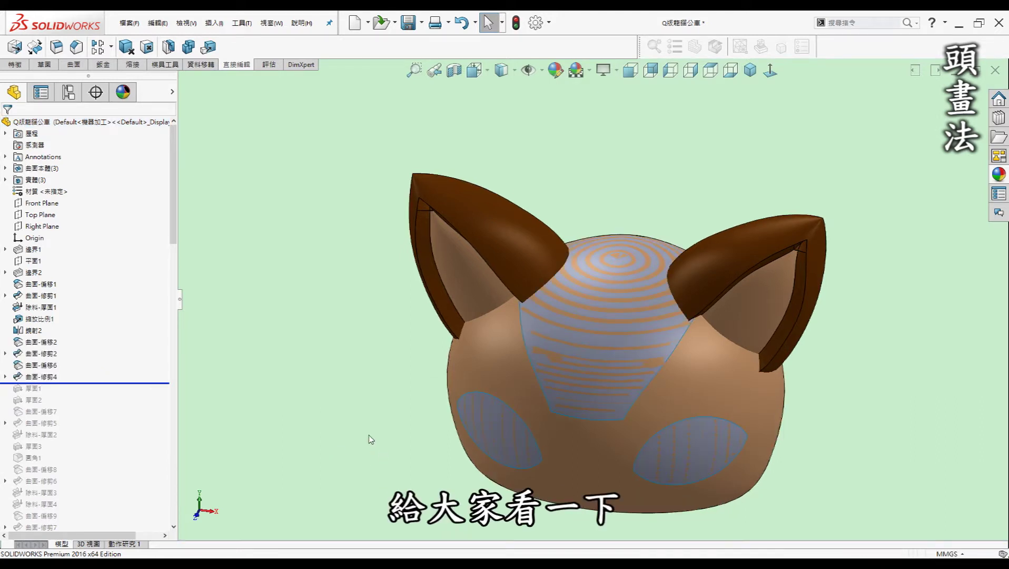
pyautogui.moveTo(595, 411)
pyautogui.mouseDown(button='middle')
pyautogui.moveTo(743, 180)
pyautogui.moveTo(658, 349)
pyautogui.moveTo(574, 287)
pyautogui.mouseUp(button='middle')
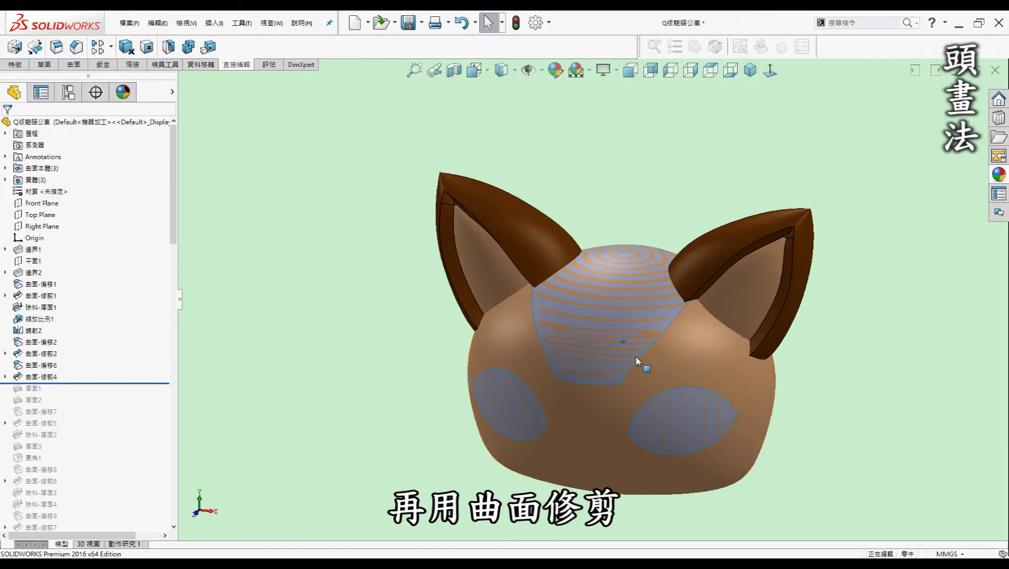
pyautogui.moveTo(635, 356); pyautogui.dragTo(756, 217, button='middle')
pyautogui.moveTo(658, 270)
pyautogui.mouseDown(button='middle')
pyautogui.moveTo(711, 412)
pyautogui.moveTo(574, 304)
pyautogui.mouseUp(button='middle')
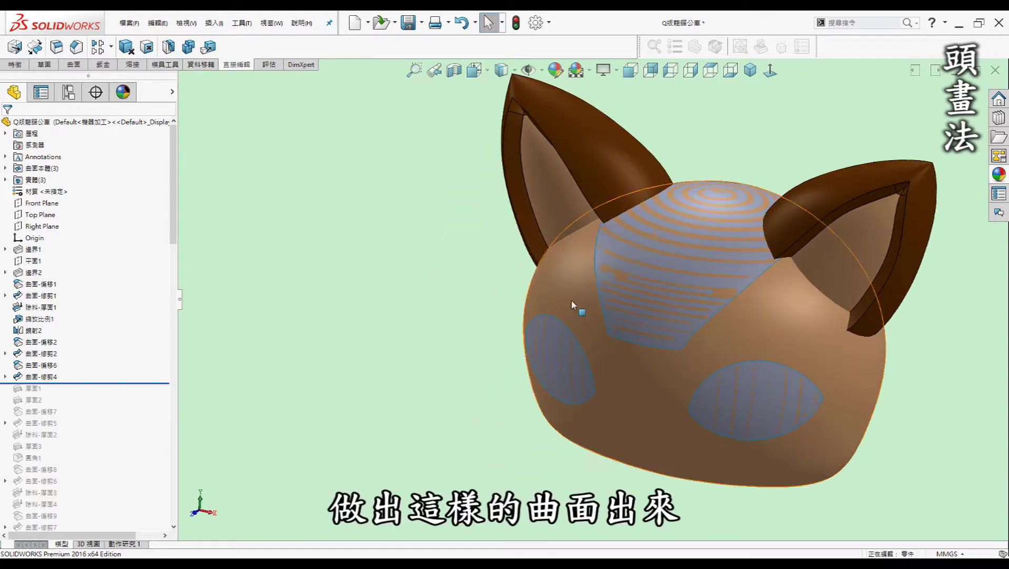
pyautogui.scroll(-2, 163, 247)
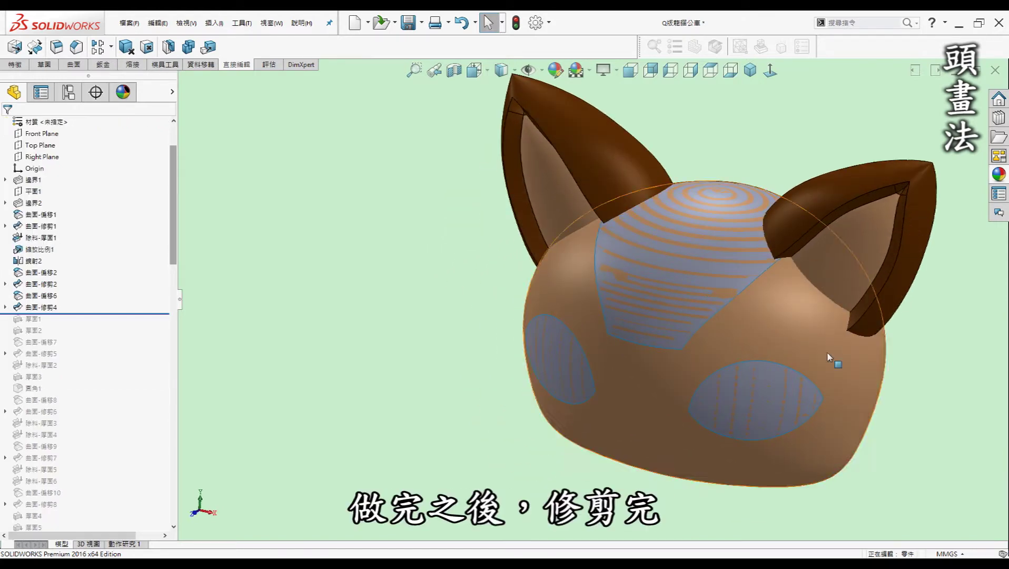
pyautogui.click(5, 307)
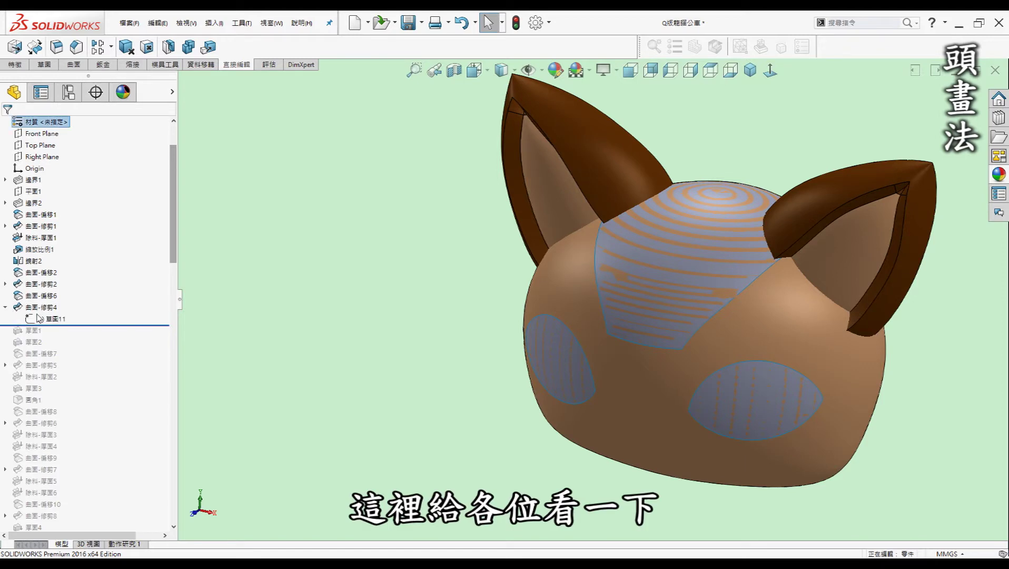
pyautogui.click(46, 318)
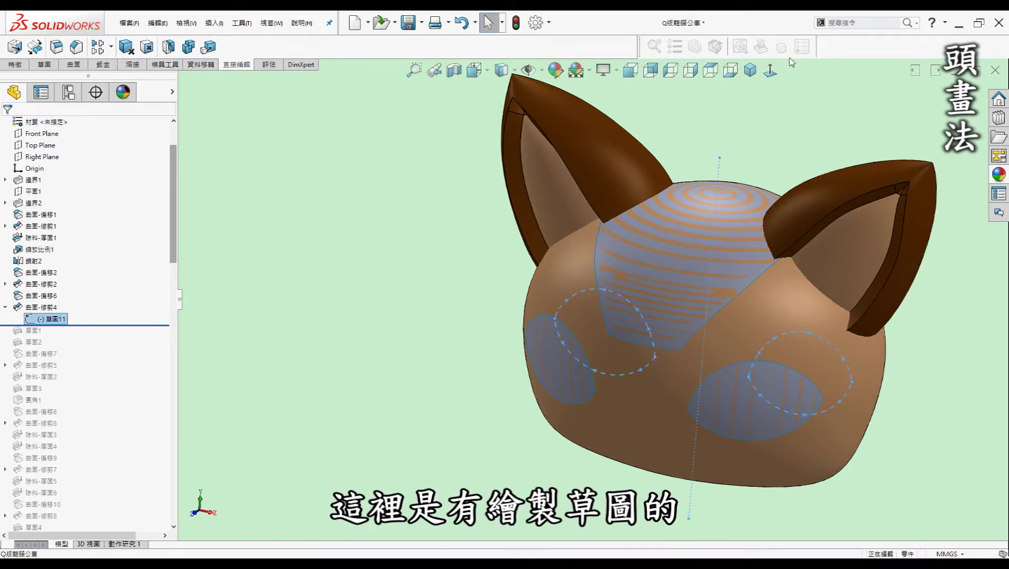
pyautogui.click(630, 70)
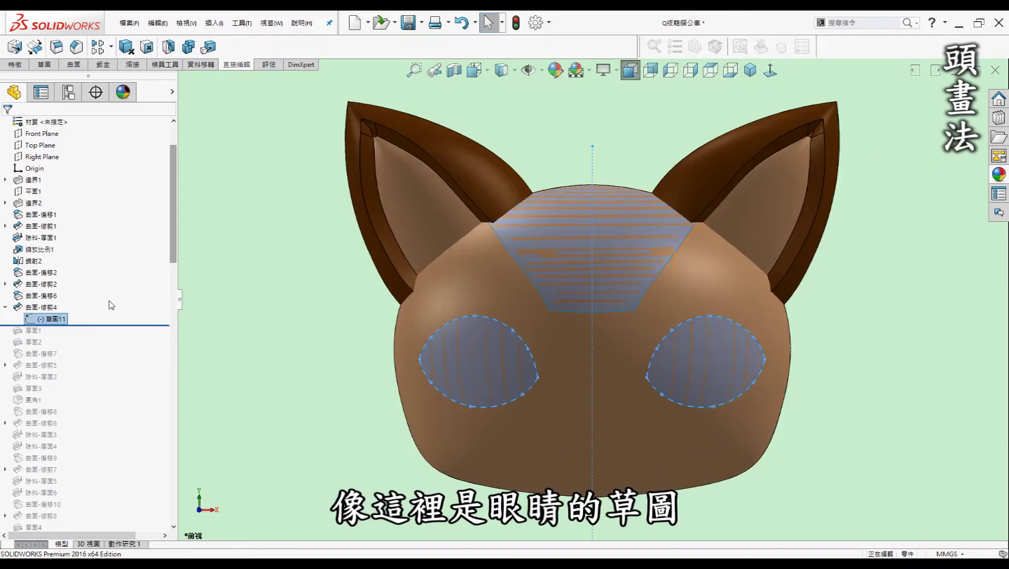
pyautogui.click(5, 284)
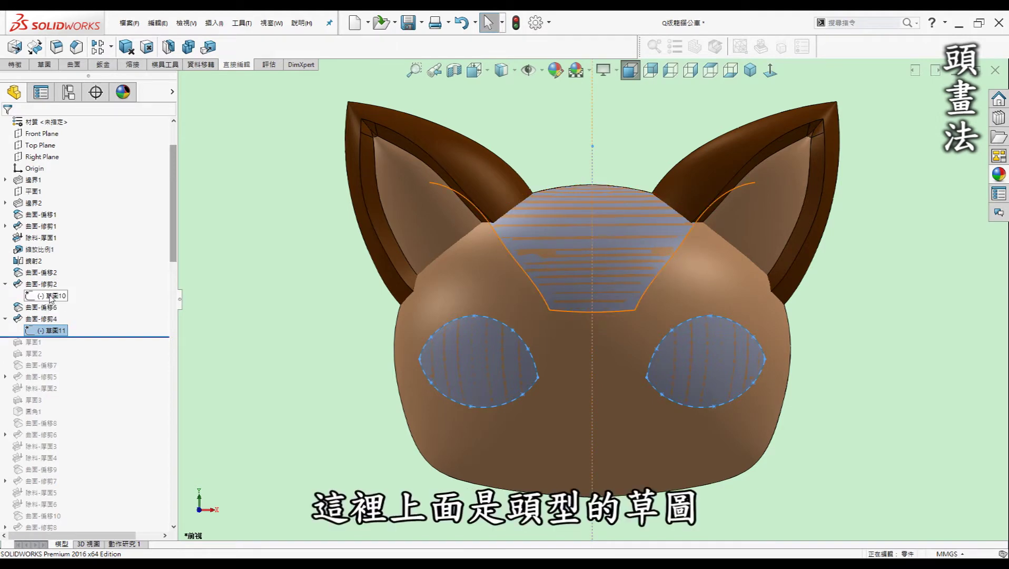
pyautogui.click(680, 250)
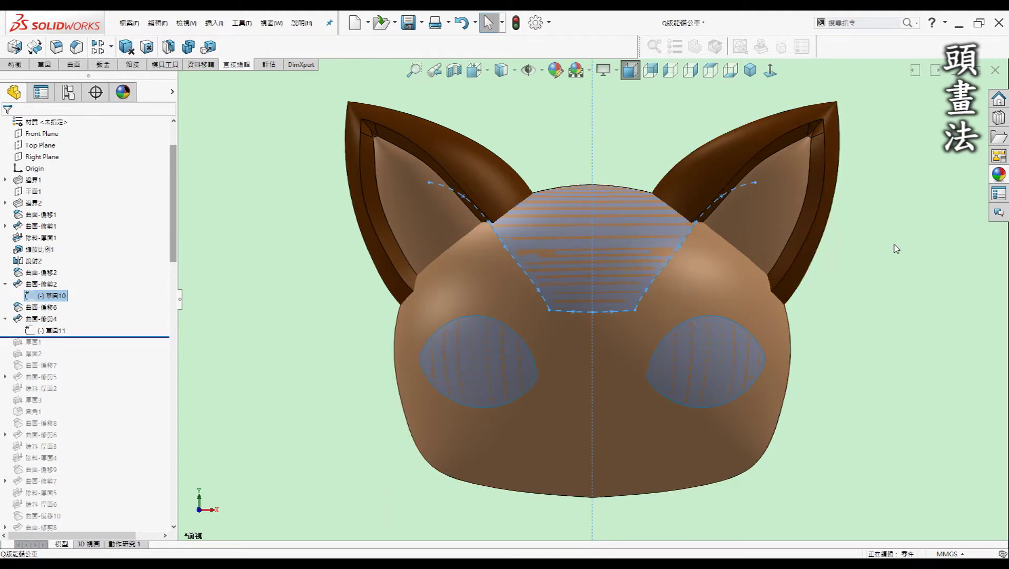
pyautogui.moveTo(683, 214)
pyautogui.mouseDown(button='middle')
pyautogui.moveTo(905, 254)
pyautogui.moveTo(873, 190)
pyautogui.mouseUp(button='middle')
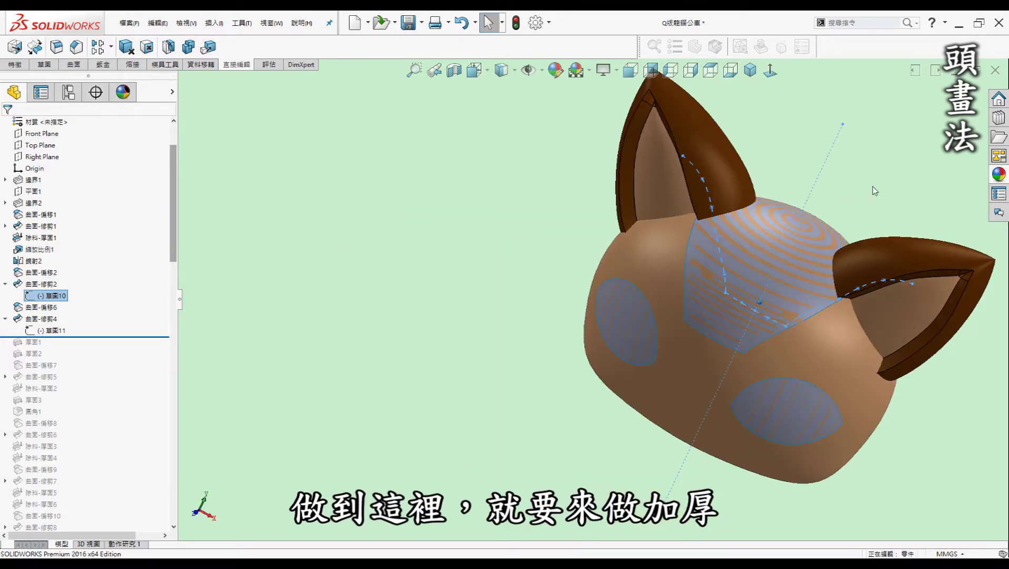
pyautogui.click(873, 190)
pyautogui.moveTo(872, 191); pyautogui.dragTo(457, 217, button='middle')
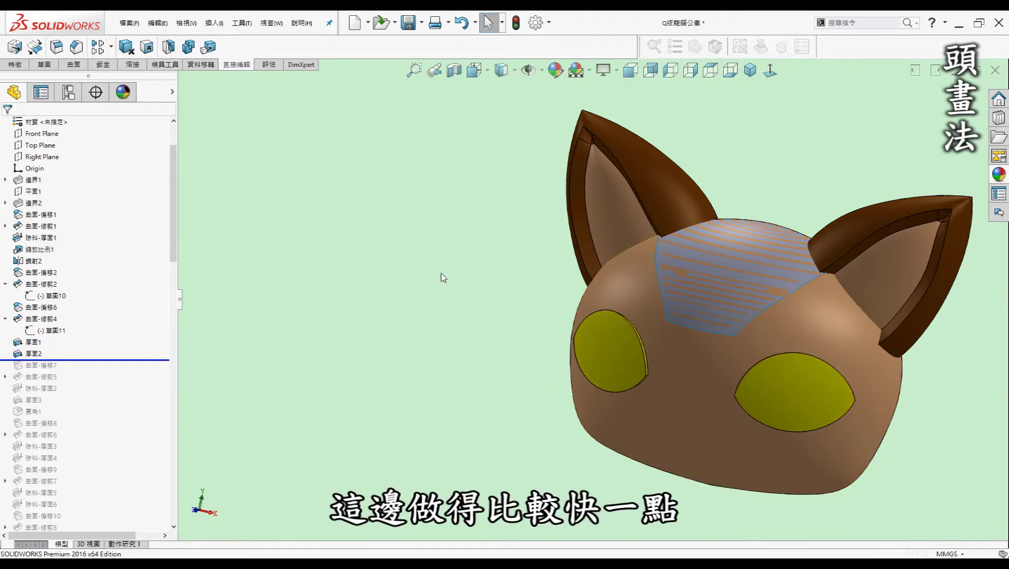
# Roll forward through 圓角1, adding the small nose and wide grinning mouth
pyautogui.moveTo(451, 278); pyautogui.dragTo(473, 276, button='middle')
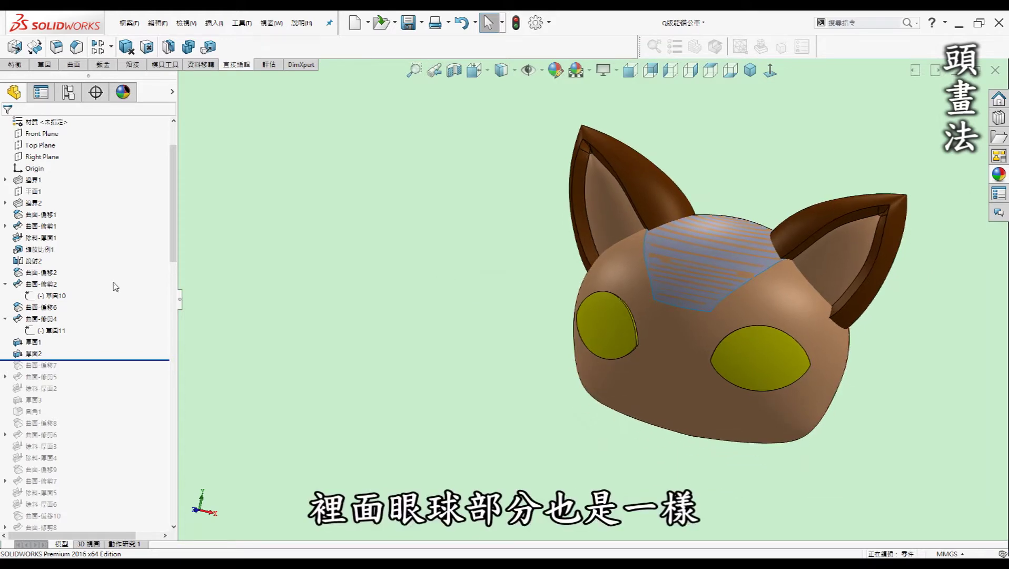
pyautogui.scroll(-1, 92, 300)
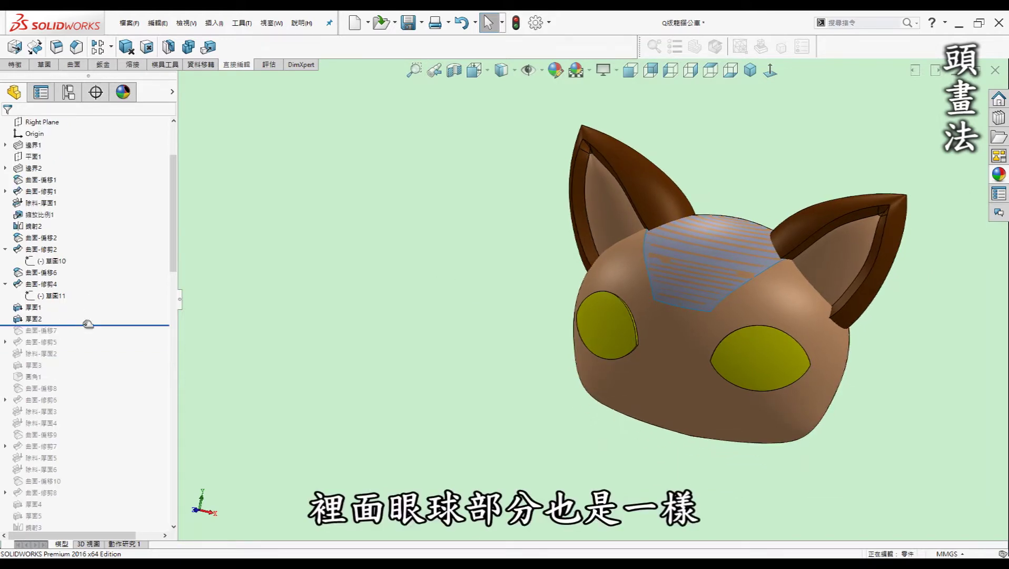
pyautogui.moveTo(88, 323); pyautogui.dragTo(75, 384)
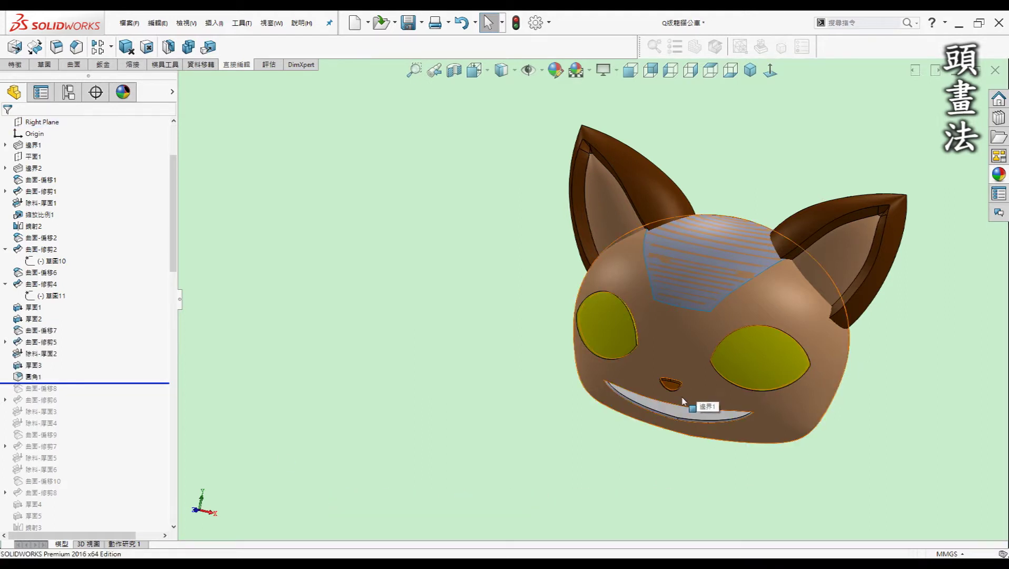
# Inspect the mouth and nose fillet close up, then roll forward through 除料-厚面4 for the pupils
pyautogui.scroll(-3, 684, 389)
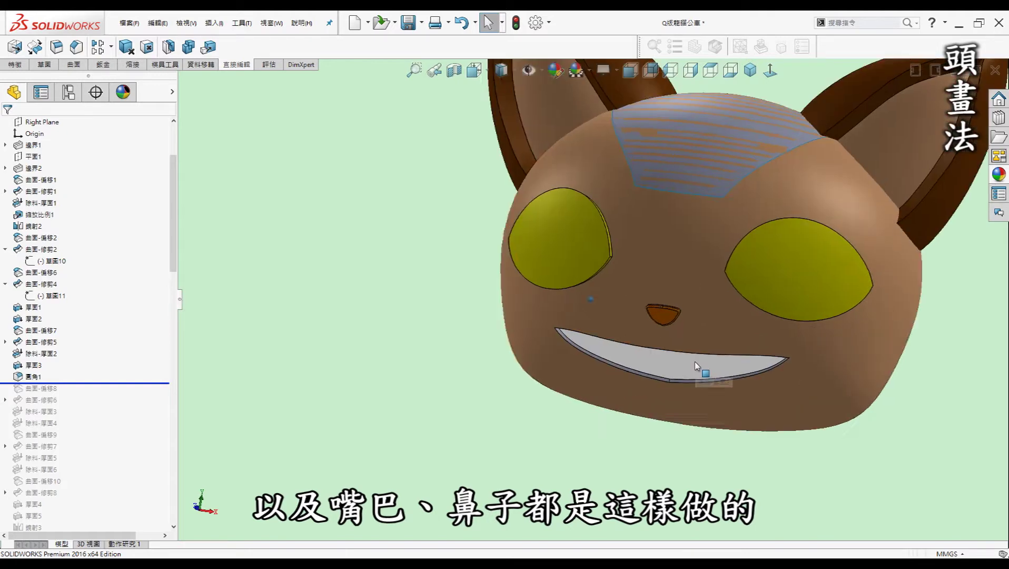
pyautogui.scroll(-3, 696, 365)
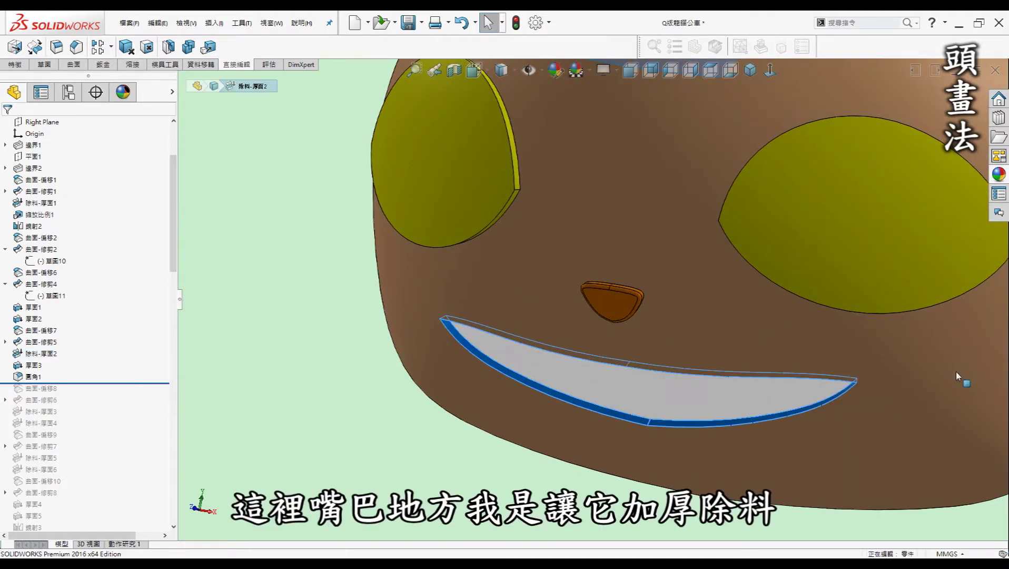
pyautogui.moveTo(326, 427); pyautogui.dragTo(438, 392, button='middle')
pyautogui.scroll(1, 723, 368)
pyautogui.scroll(2, 724, 368)
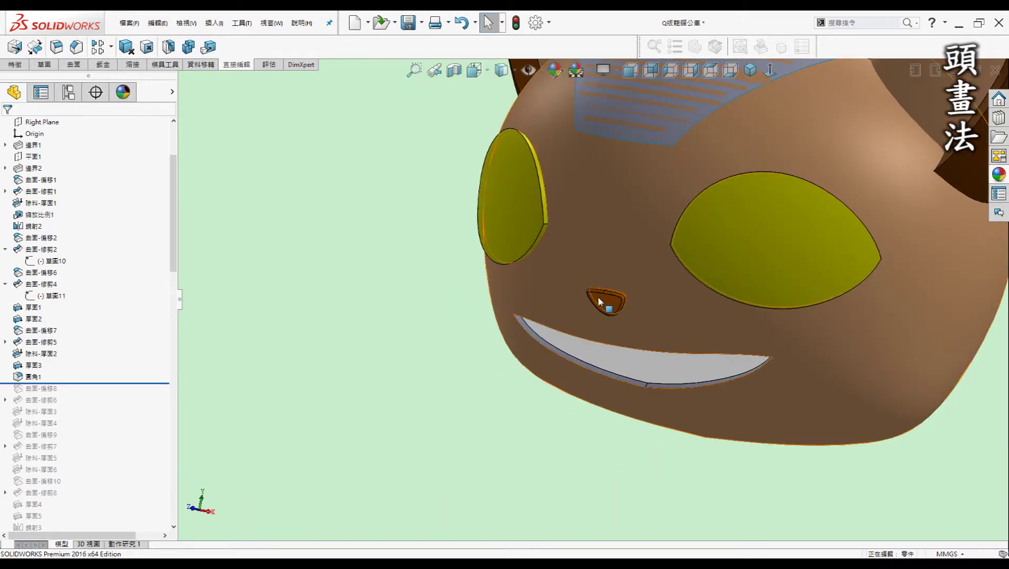
pyautogui.scroll(-3, 613, 300)
pyautogui.click(621, 300)
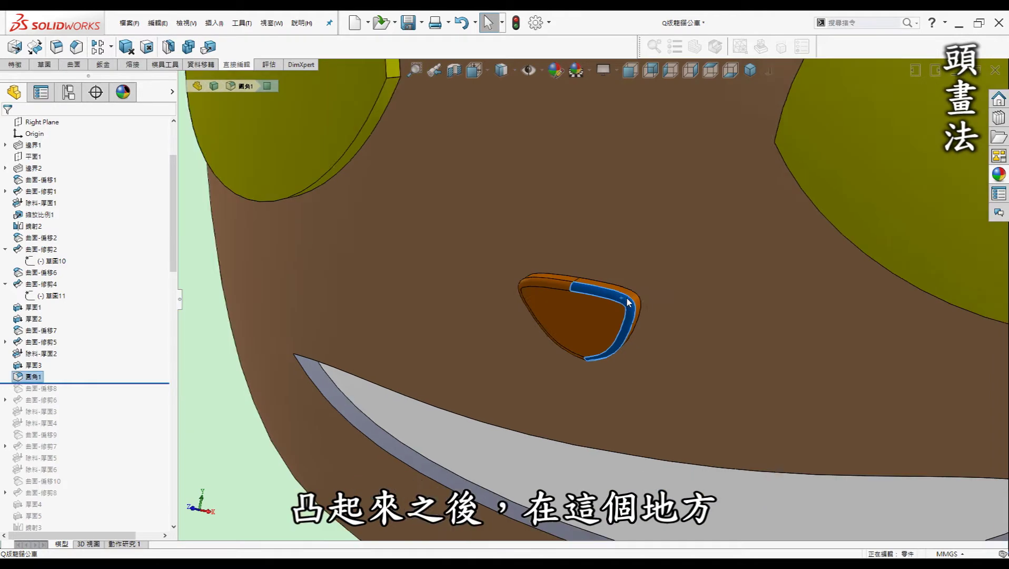
pyautogui.scroll(3, 625, 301)
pyautogui.click(411, 311)
pyautogui.scroll(3, 413, 314)
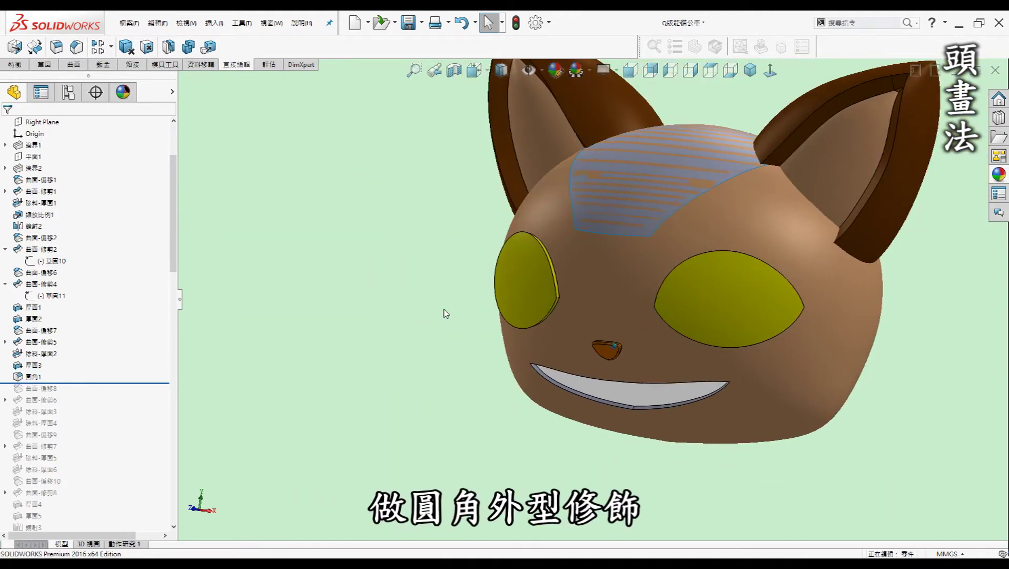
pyautogui.moveTo(107, 382); pyautogui.dragTo(94, 426)
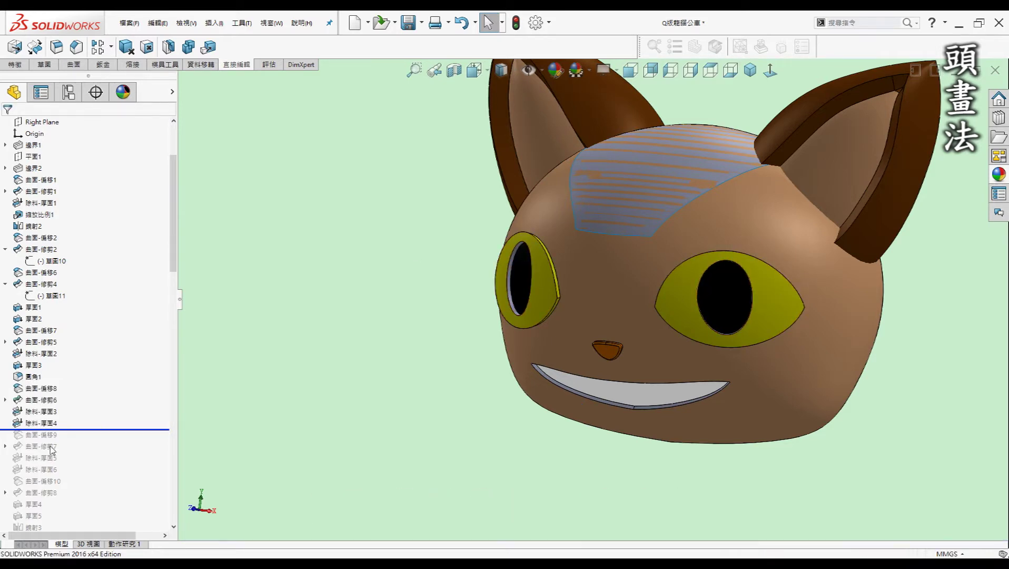
pyautogui.scroll(-1, 96, 297)
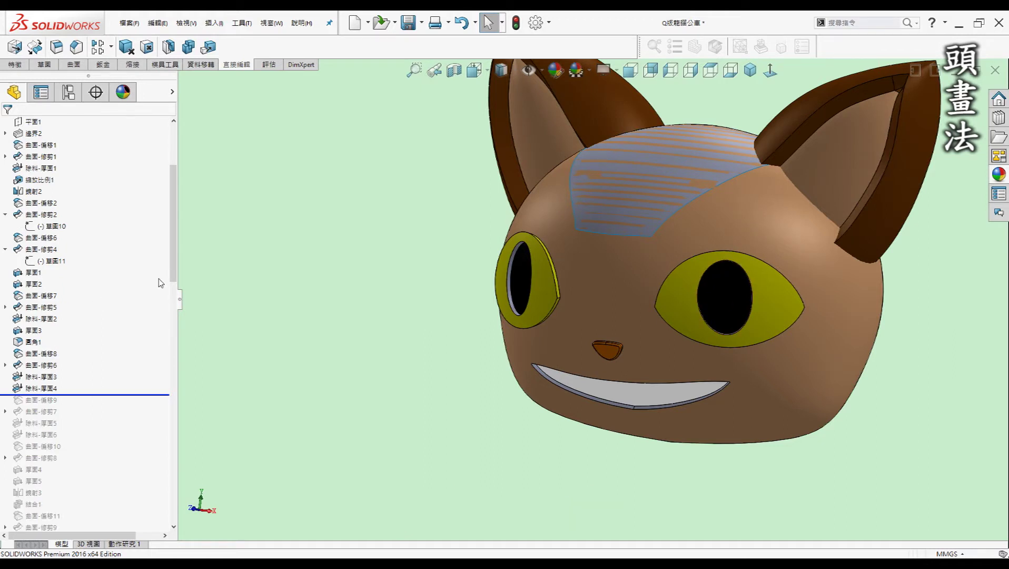
pyautogui.moveTo(89, 427); pyautogui.dragTo(78, 479)
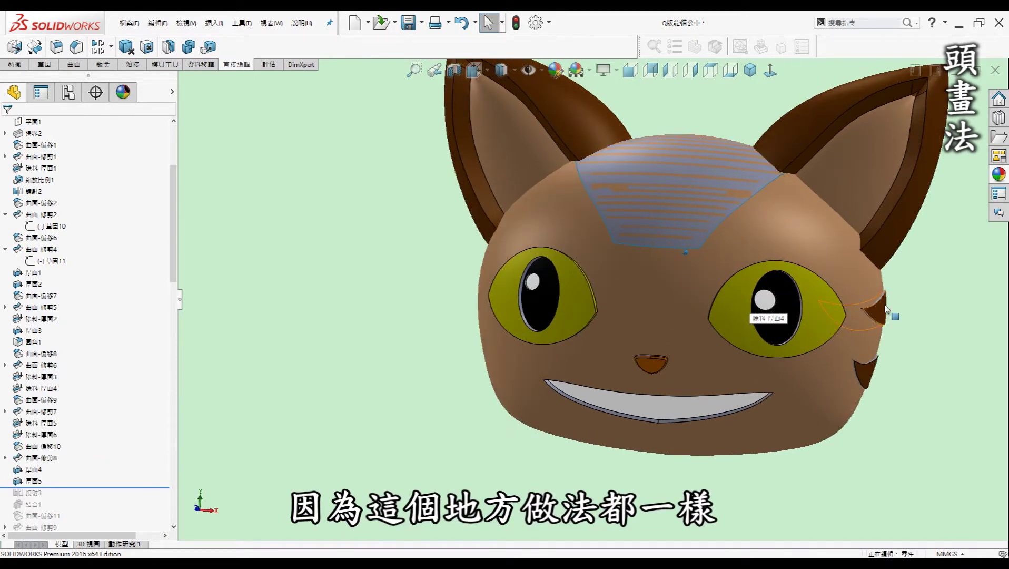
pyautogui.scroll(-5, 886, 310)
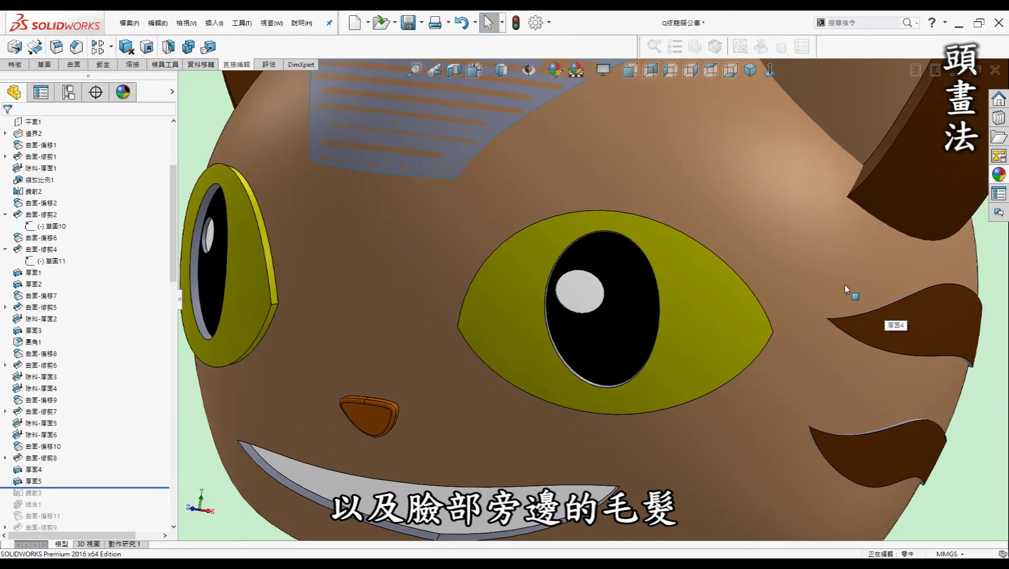
pyautogui.scroll(5, 879, 295)
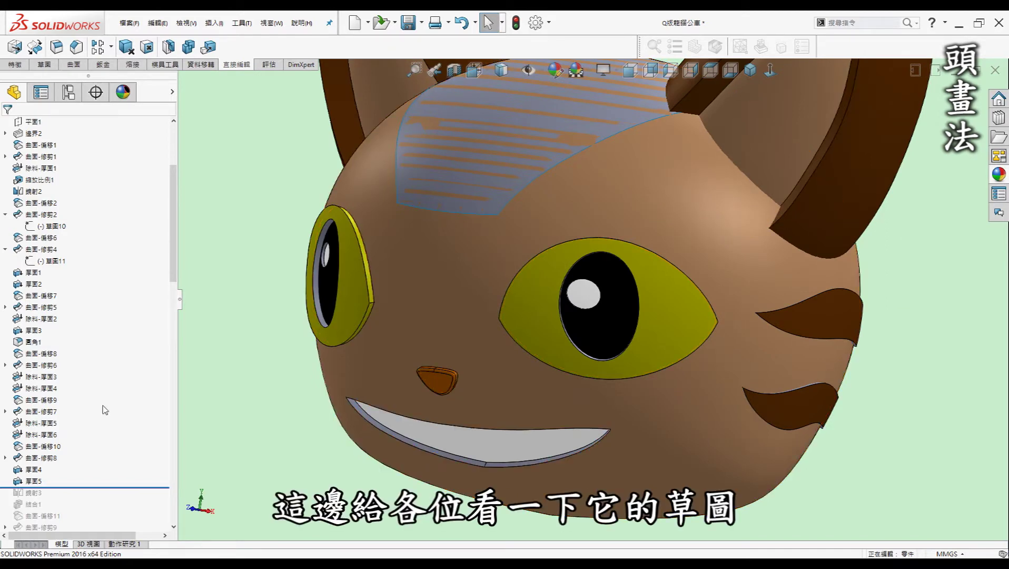
pyautogui.click(7, 412)
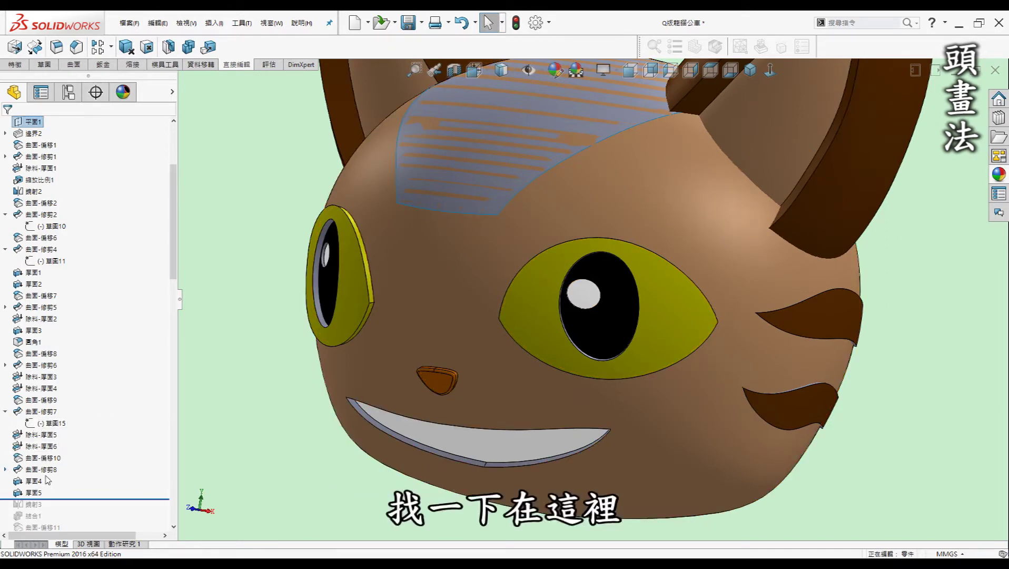
pyautogui.click(6, 469)
pyautogui.click(47, 480)
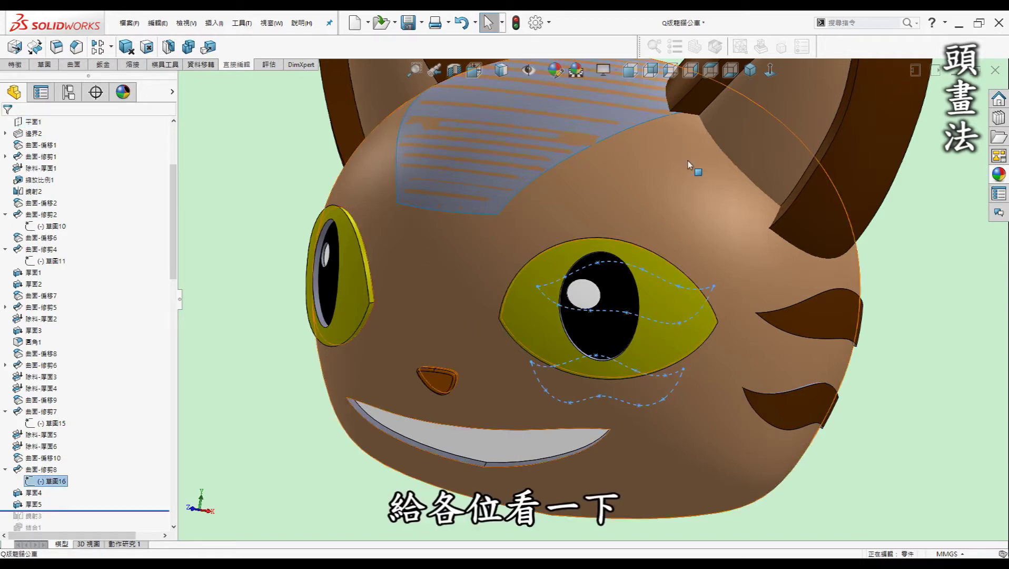
pyautogui.click(690, 70)
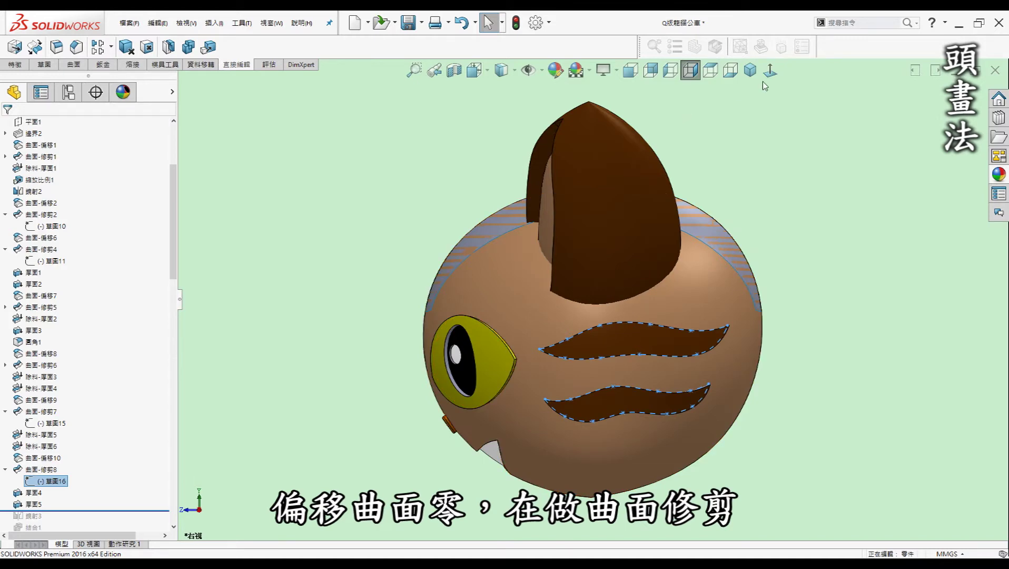
pyautogui.click(749, 70)
pyautogui.scroll(-2, 634, 374)
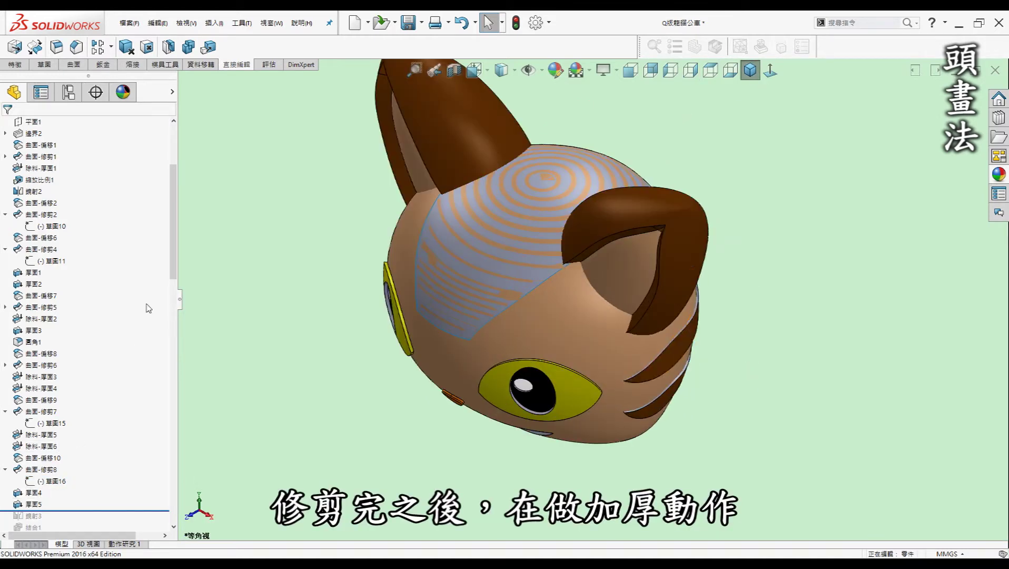
pyautogui.moveTo(174, 224); pyautogui.dragTo(165, 162)
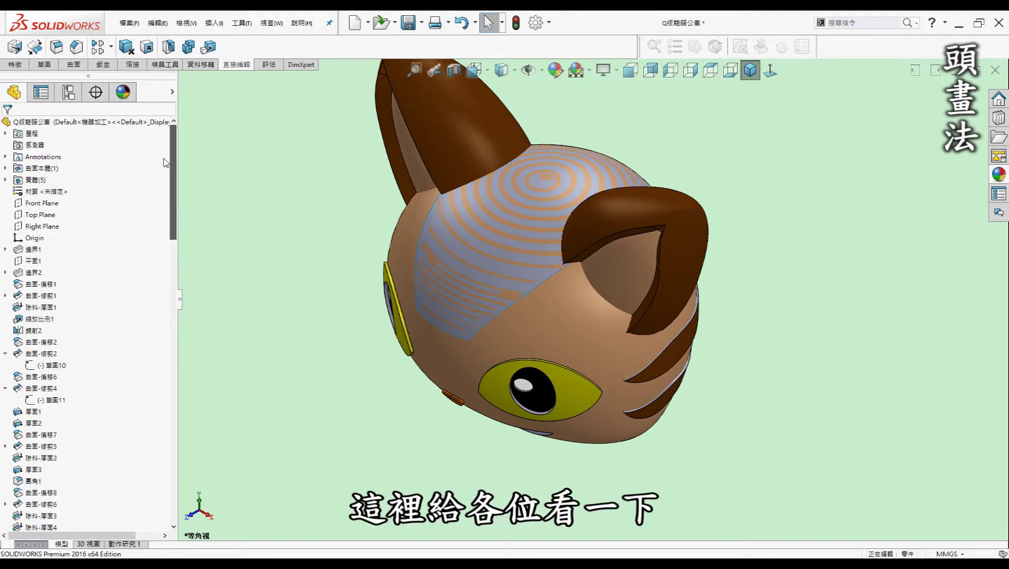
# Roll through 鏡射3 and 結合1, view the face front-on, and confirm three bodies remain
pyautogui.click(5, 180)
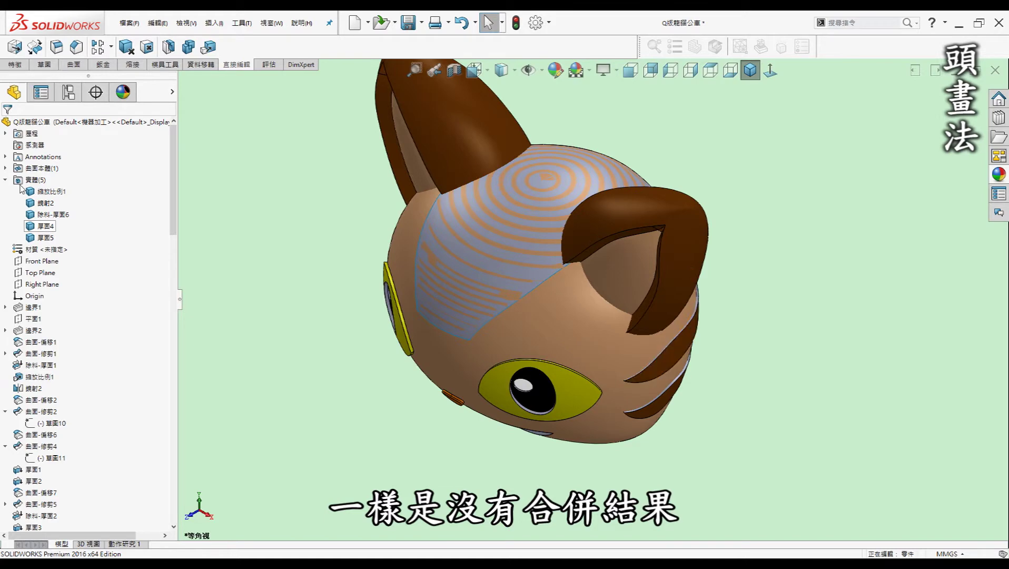
pyautogui.click(5, 180)
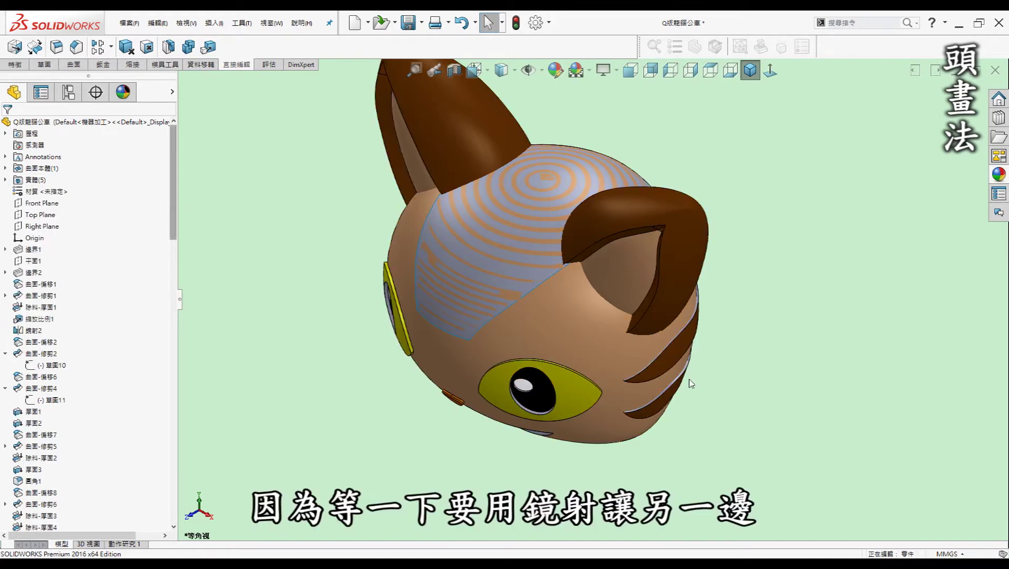
pyautogui.moveTo(361, 360); pyautogui.dragTo(442, 325, button='middle')
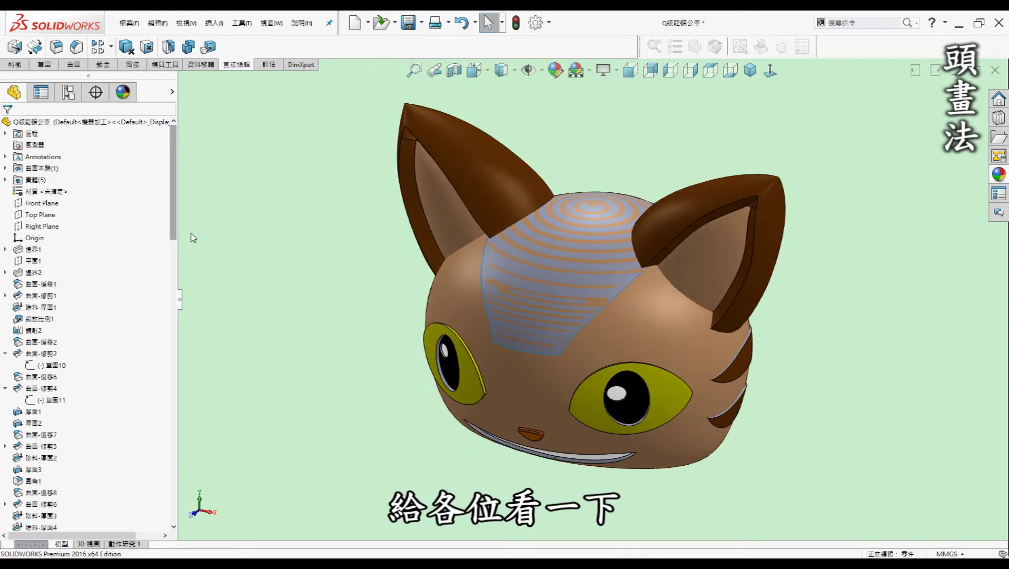
pyautogui.scroll(-10, 85, 271)
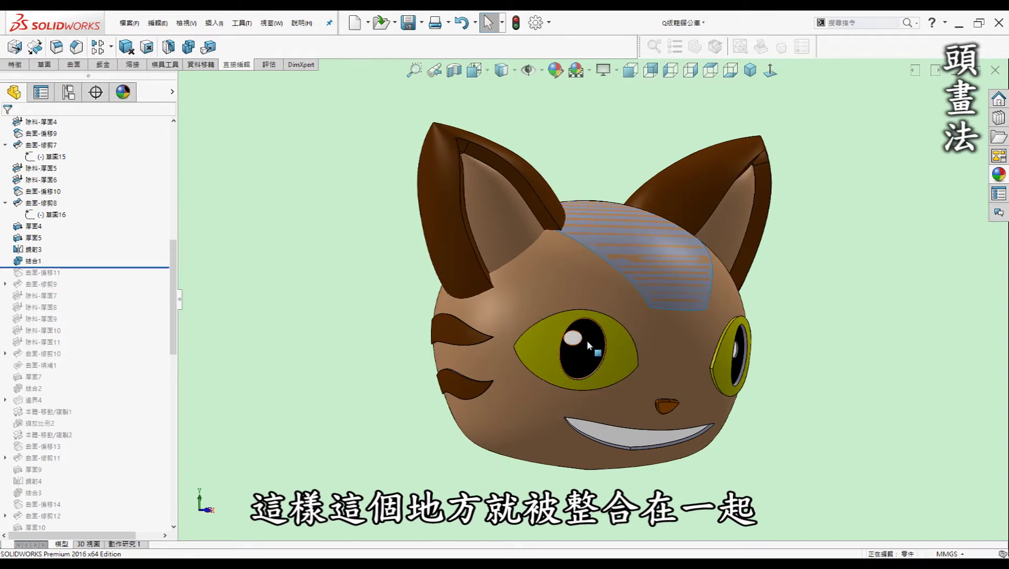
pyautogui.hotkey('ctrl', '1')
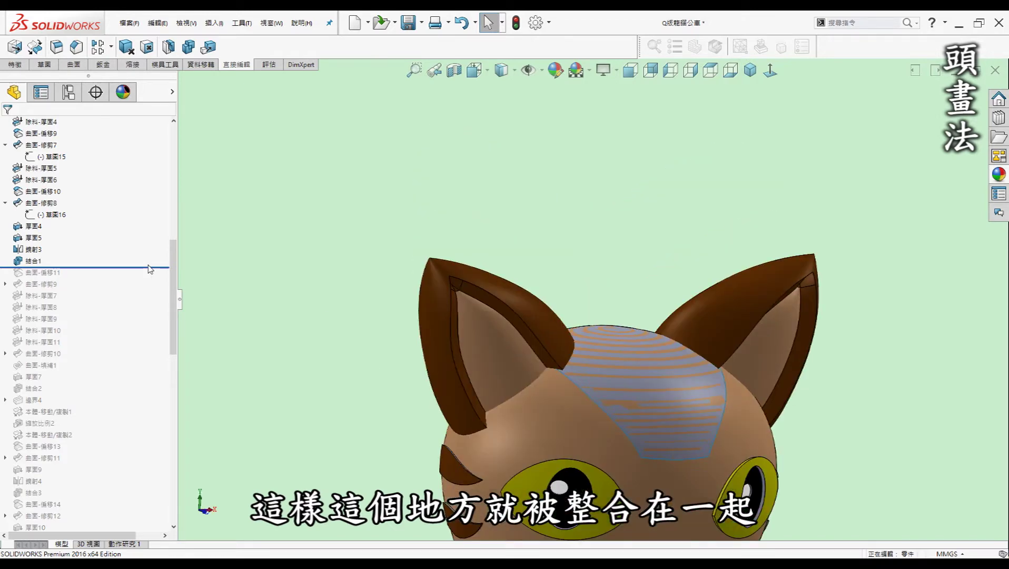
pyautogui.scroll(10, 160, 137)
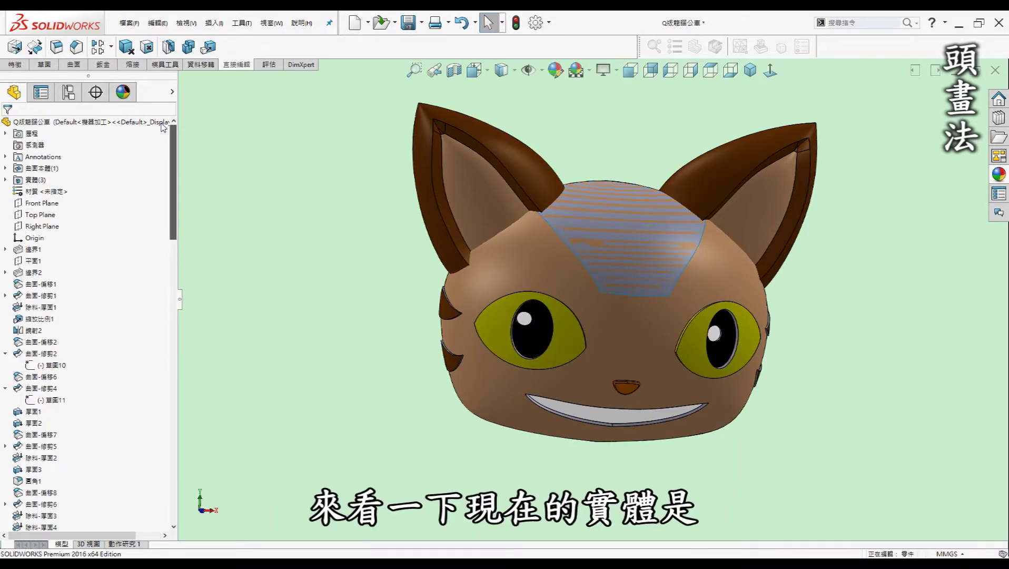
pyautogui.click(6, 179)
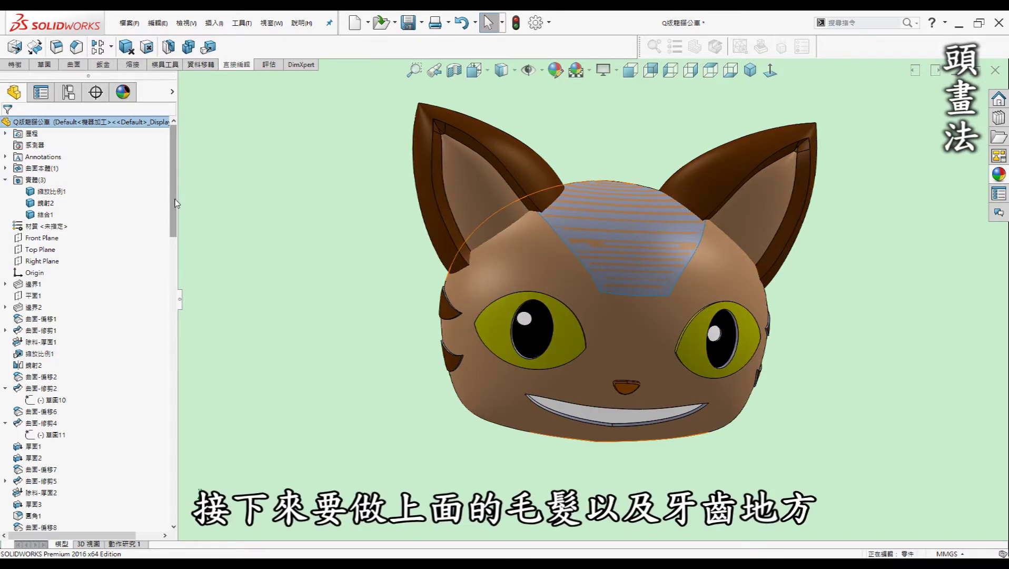
# Roll forward to the tooth-line trim and view its Sketch17 tooth rectangles head-on
pyautogui.scroll(-8, 176, 285)
pyautogui.scroll(-6, 176, 285)
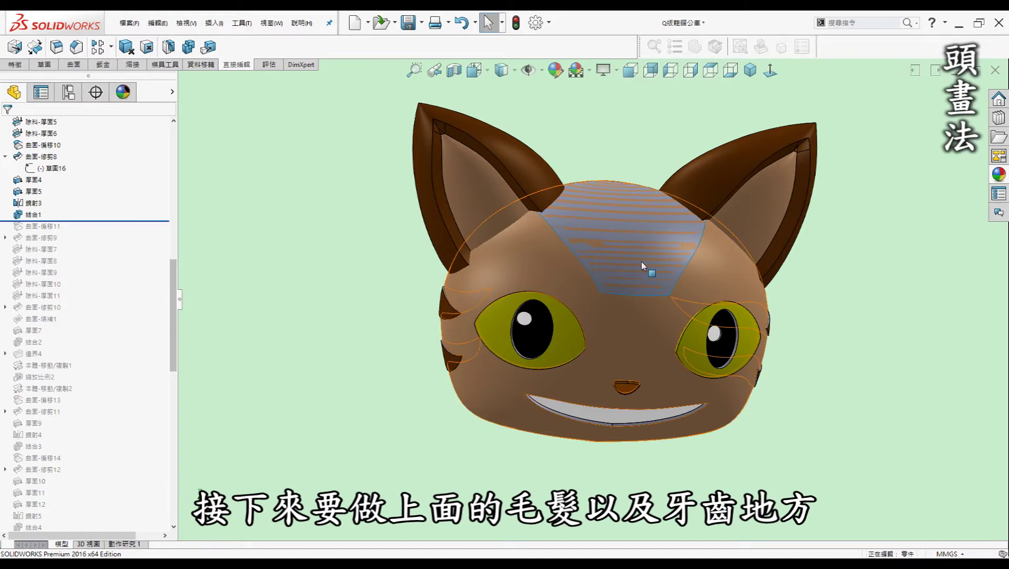
pyautogui.moveTo(73, 224); pyautogui.dragTo(67, 246)
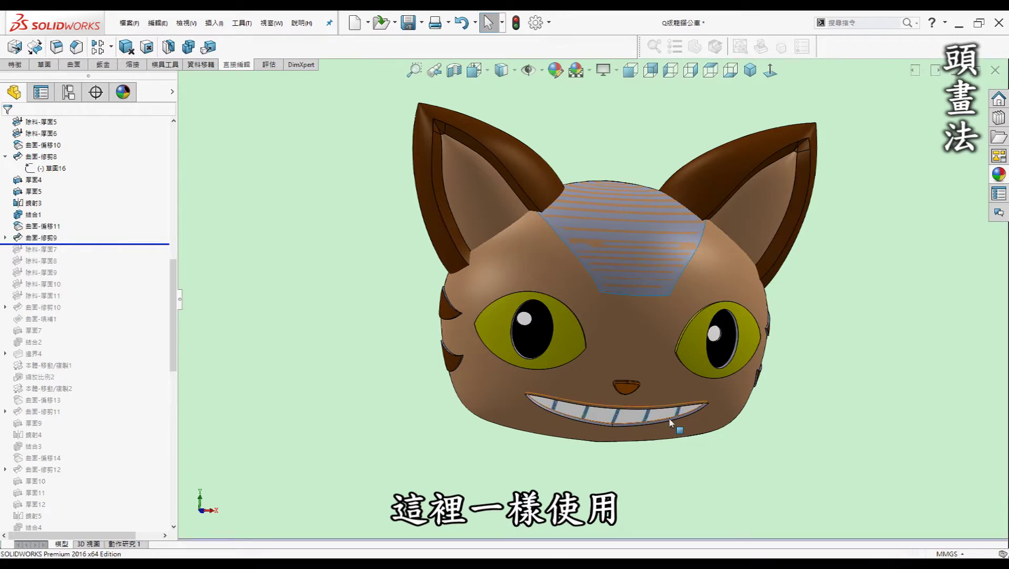
pyautogui.scroll(-5, 648, 419)
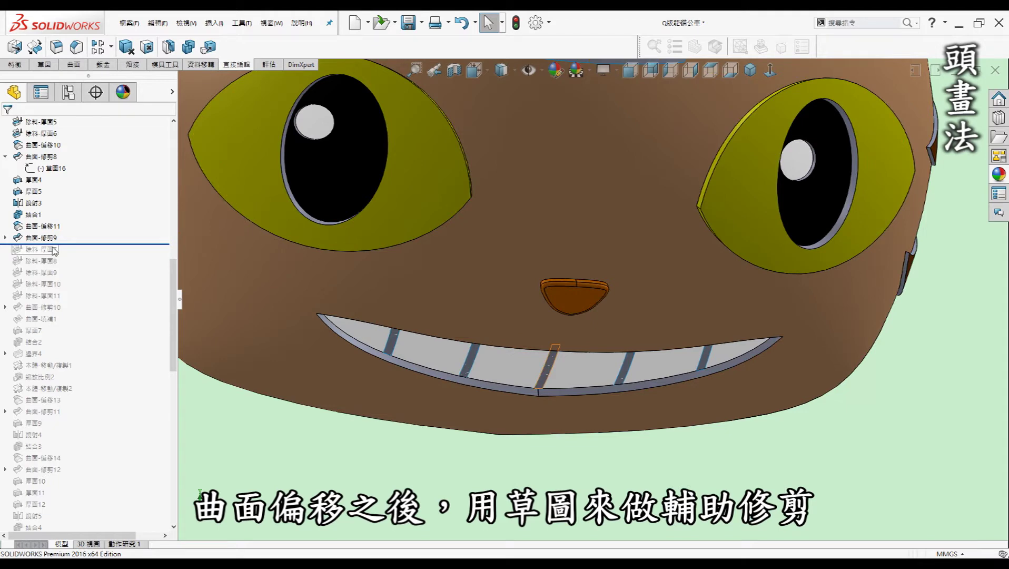
pyautogui.click(5, 237)
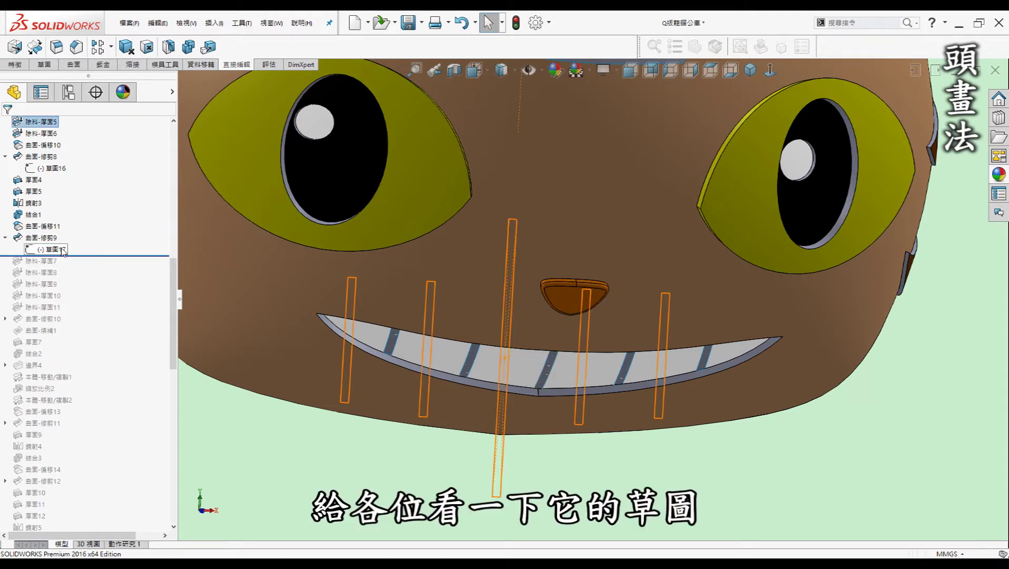
pyautogui.click(62, 250)
pyautogui.hotkey('ctrl', '1')
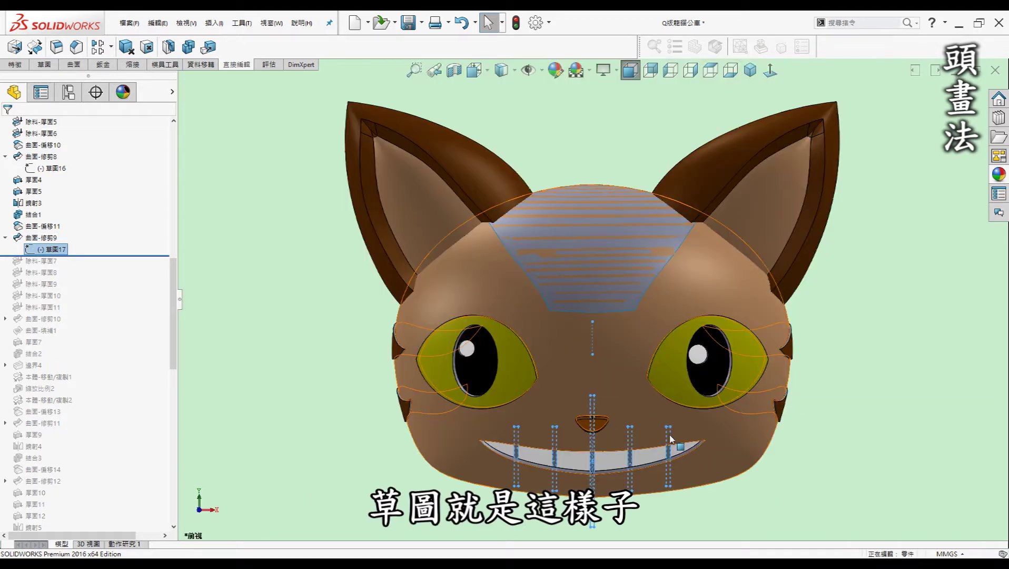
pyautogui.scroll(-3, 611, 495)
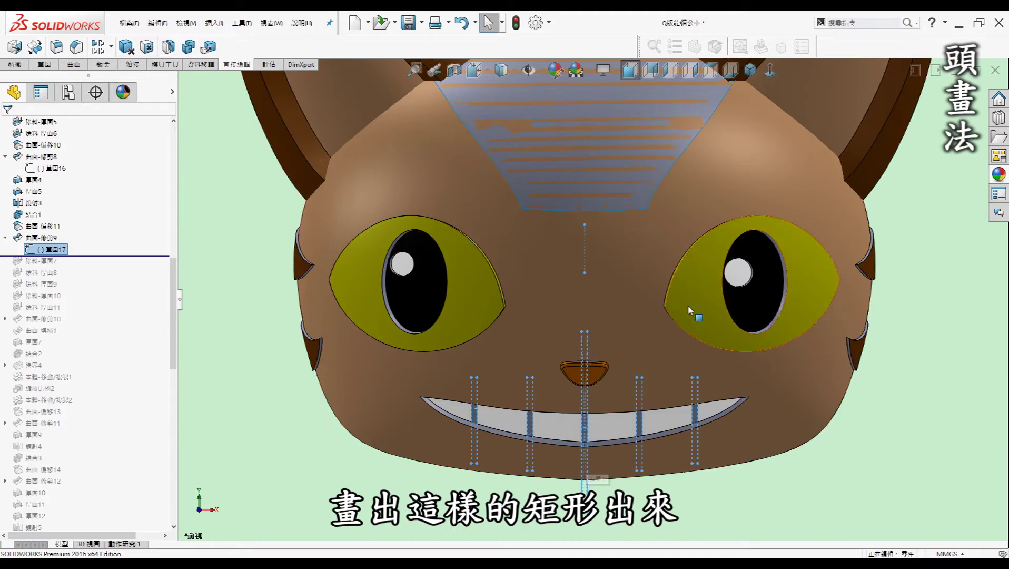
pyautogui.press('Escape')
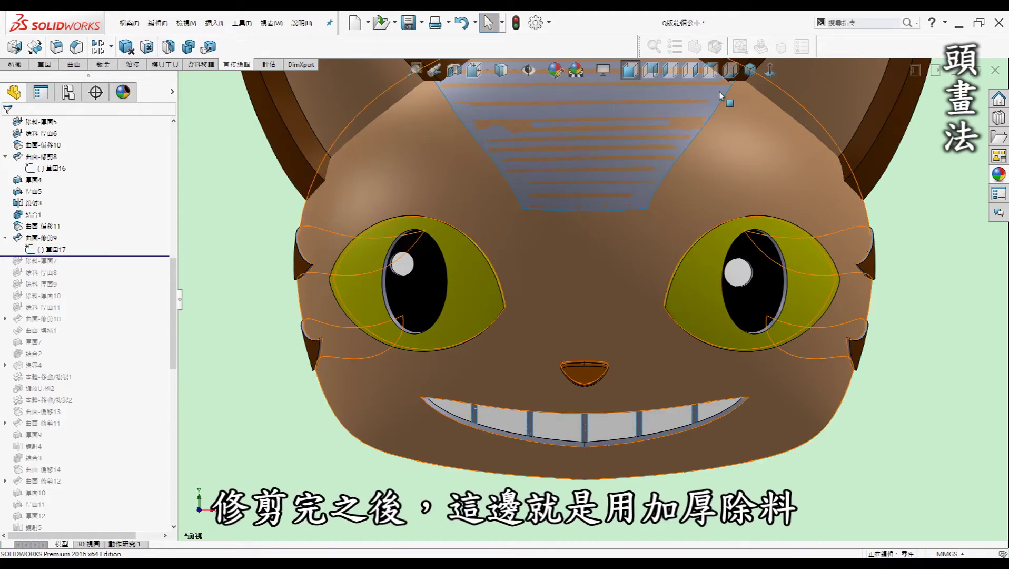
# Roll forward through 除料-厚面7 to 除料-厚面11, recessing grooves between the teeth
pyautogui.click(750, 70)
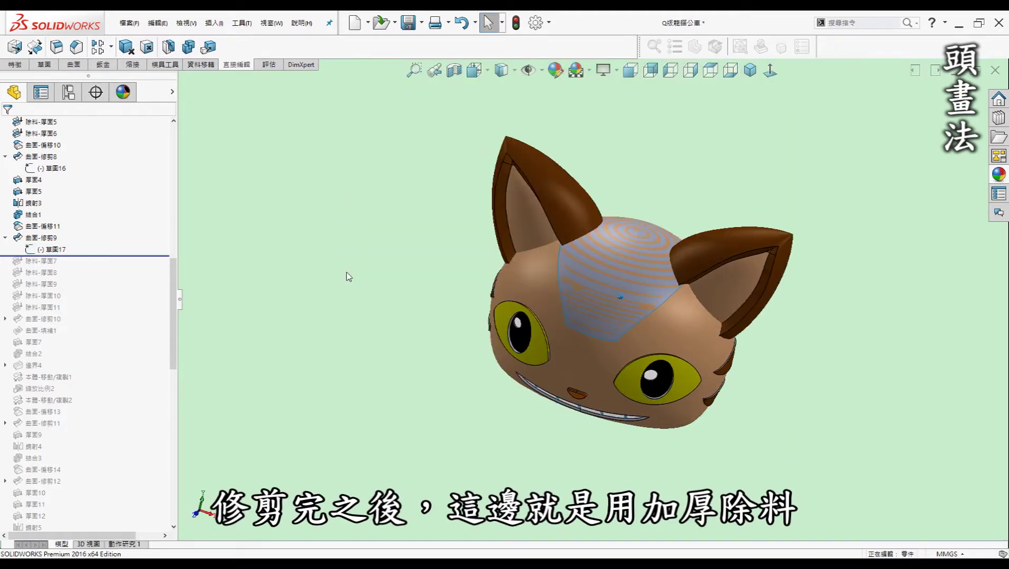
pyautogui.hotkey('ctrl', '1')
pyautogui.scroll(-3, 652, 432)
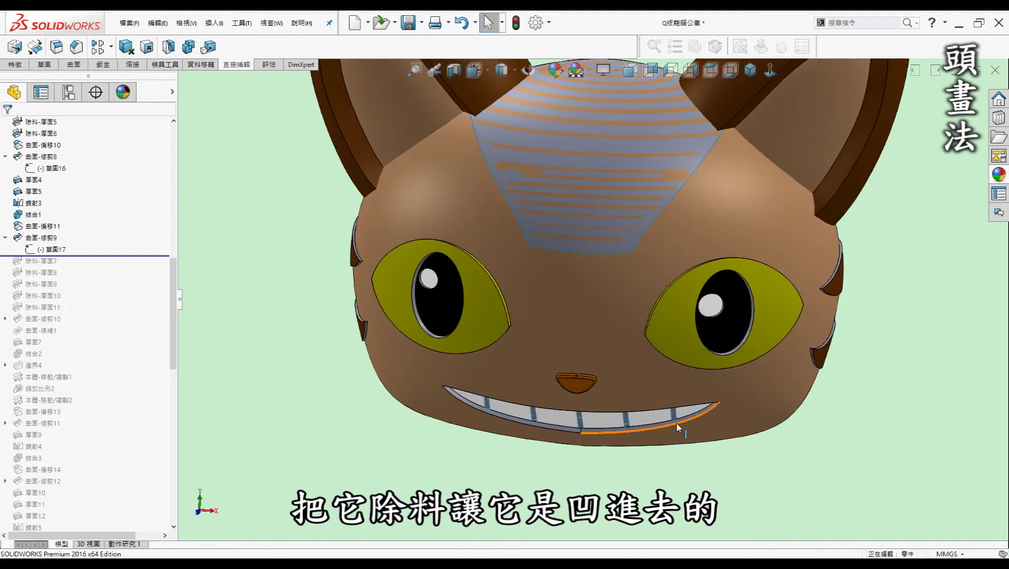
pyautogui.moveTo(117, 299); pyautogui.dragTo(114, 318)
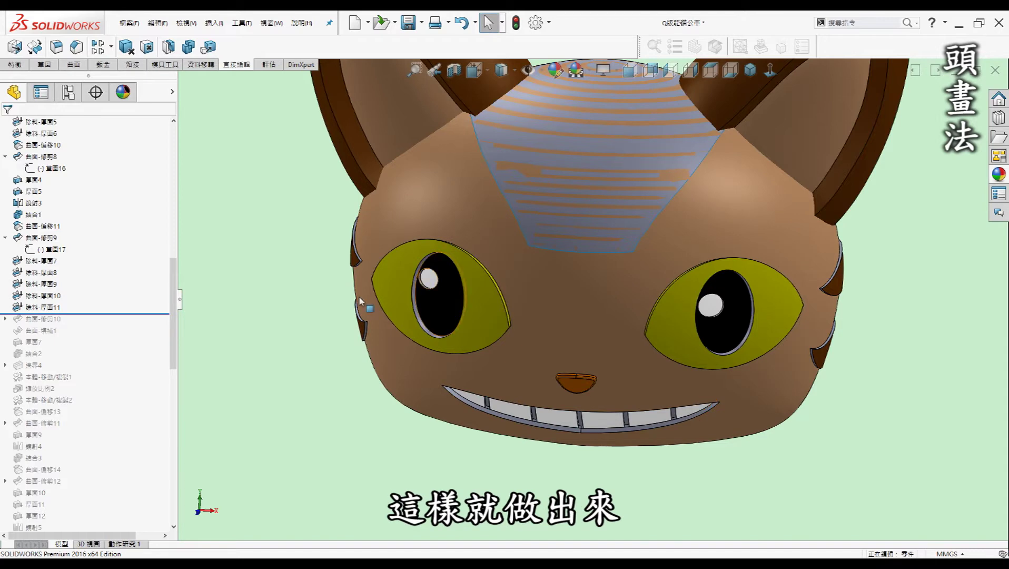
pyautogui.keyDown('ctrl'); pyautogui.moveTo(430, 214); pyautogui.dragTo(561, 220, button='middle'); pyautogui.keyUp('ctrl')
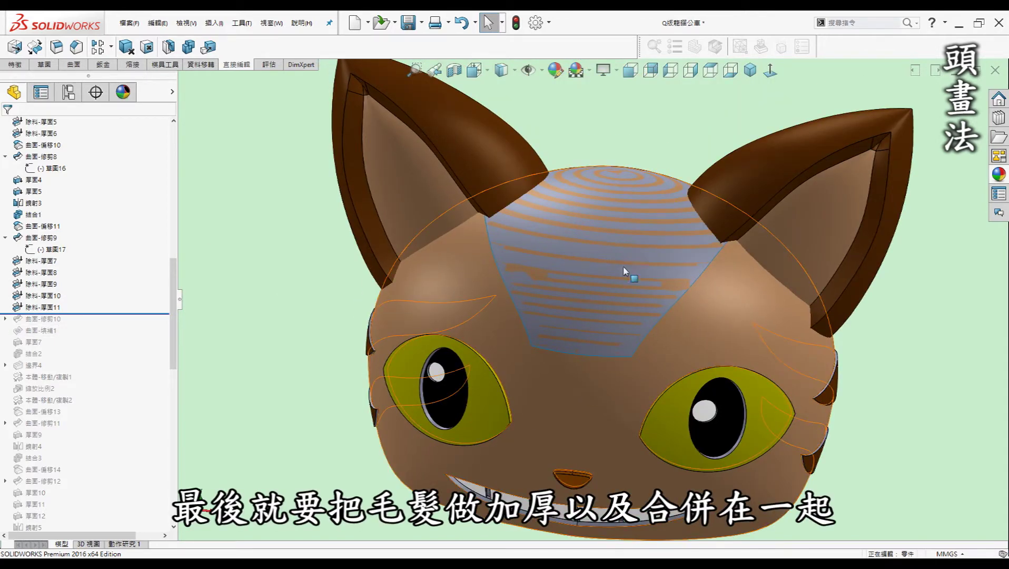
# Roll forward to trim the sharp point off the top of the head
pyautogui.scroll(-3, 619, 193)
pyautogui.scroll(-3, 620, 196)
pyautogui.scroll(-1, 606, 198)
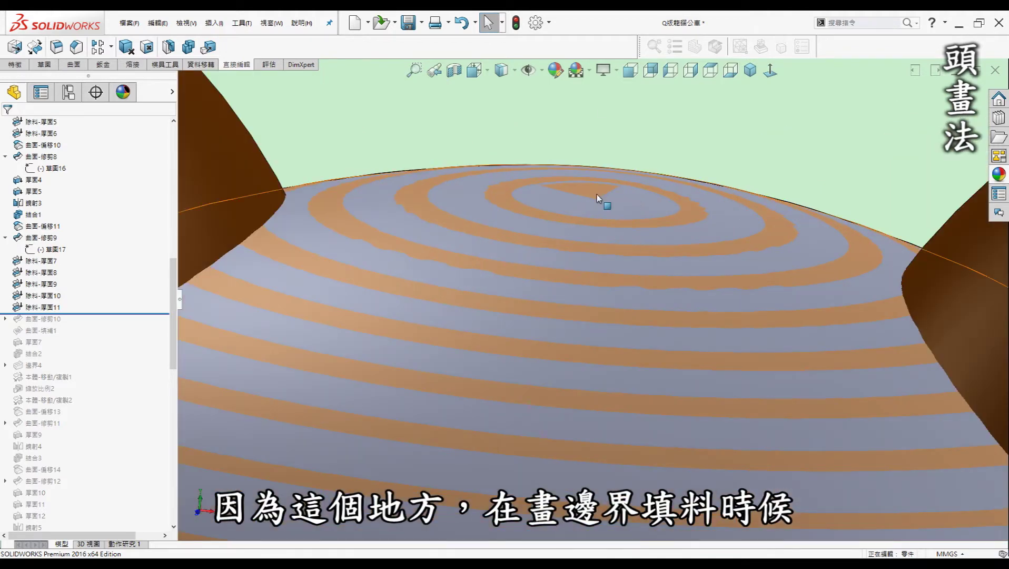
pyautogui.scroll(1, 595, 202)
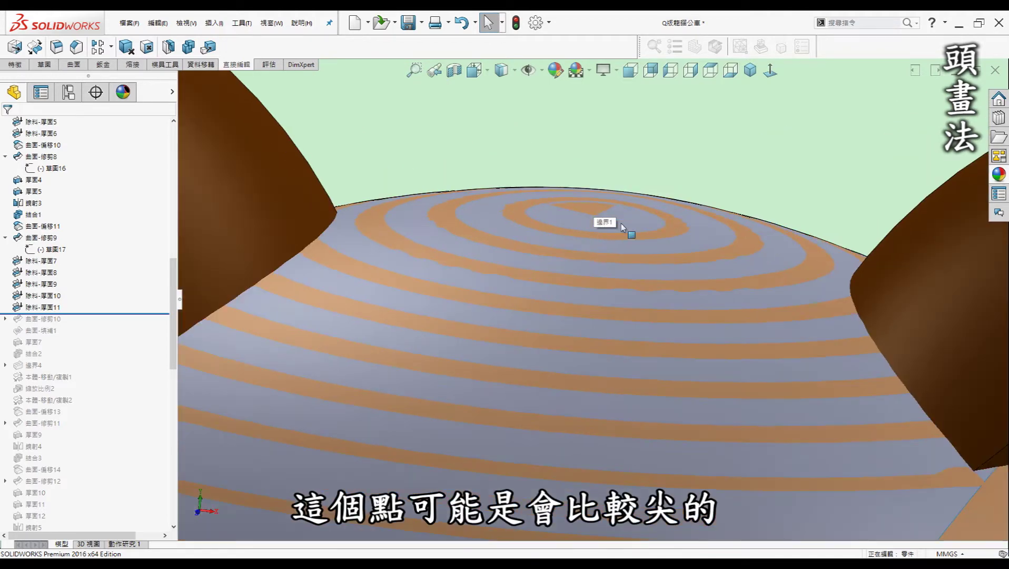
pyautogui.scroll(3, 606, 226)
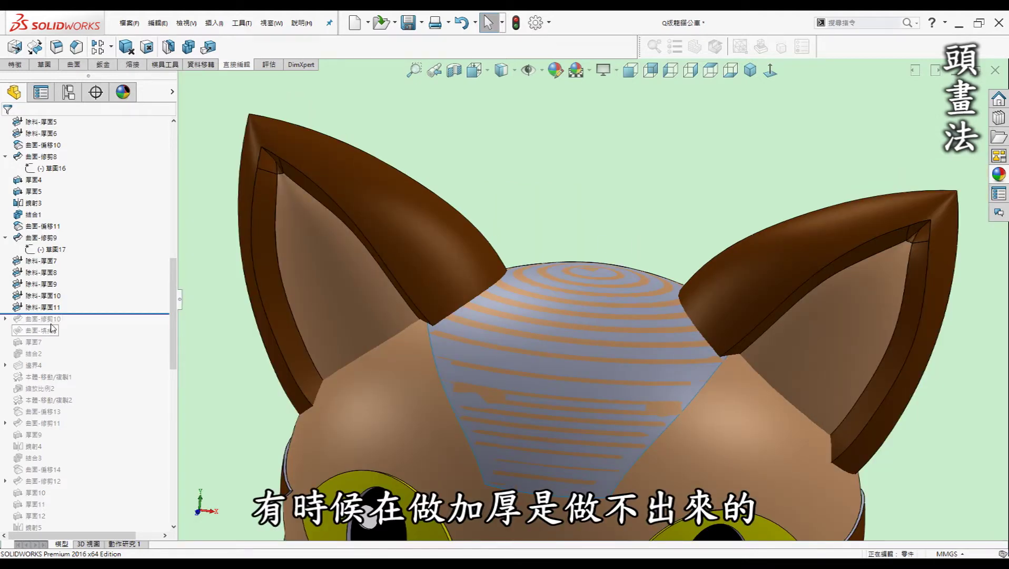
pyautogui.scroll(4, 556, 390)
pyautogui.scroll(-3, 621, 359)
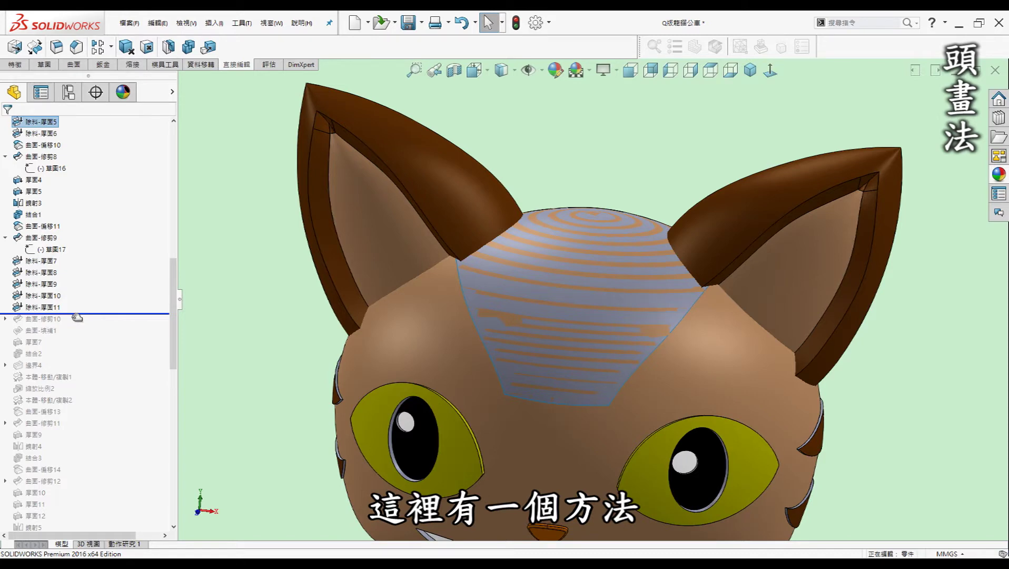
pyautogui.moveTo(77, 317); pyautogui.dragTo(96, 323)
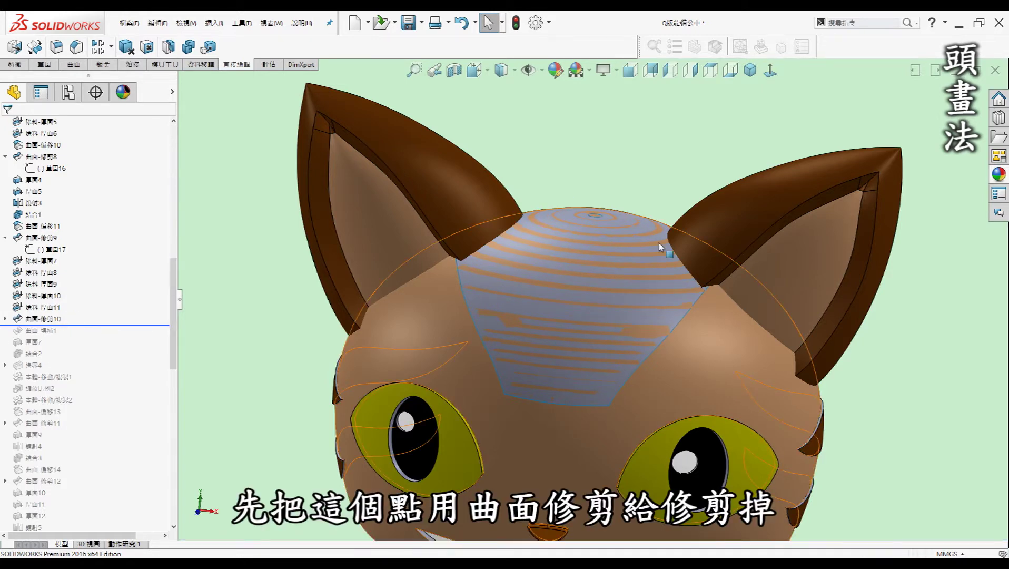
# Roll forward to patch the top opening with 曲面-填補1, thickened and merged into the head
pyautogui.scroll(-3, 659, 243)
pyautogui.scroll(-3, 547, 228)
pyautogui.scroll(2, 339, 159)
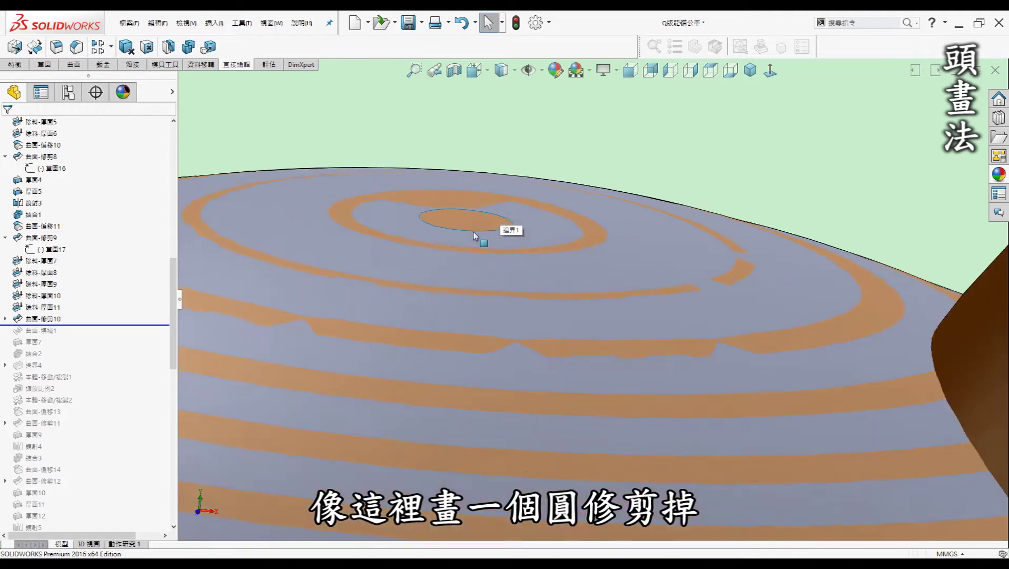
pyautogui.scroll(2, 474, 232)
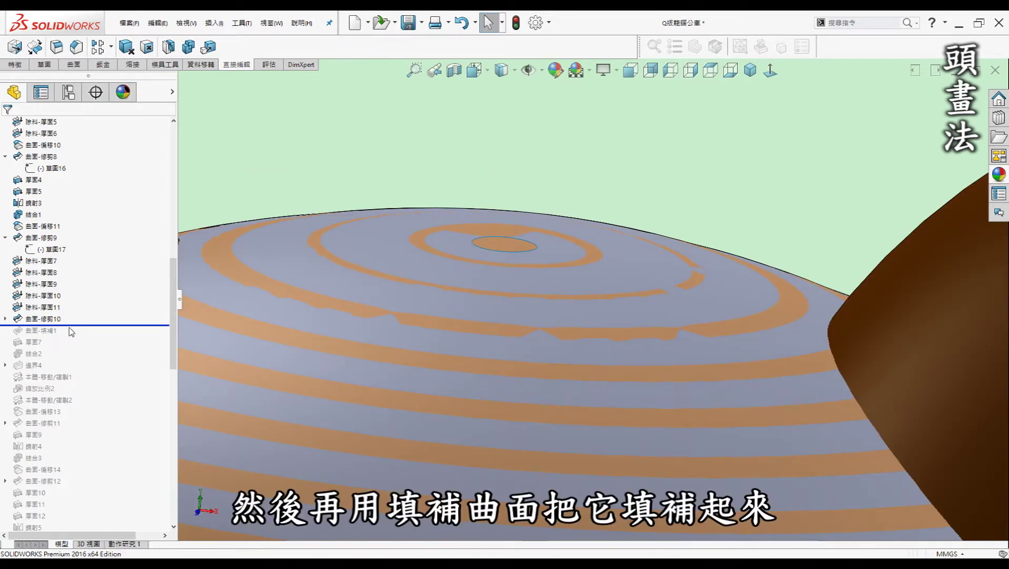
pyautogui.moveTo(69, 326); pyautogui.dragTo(155, 333)
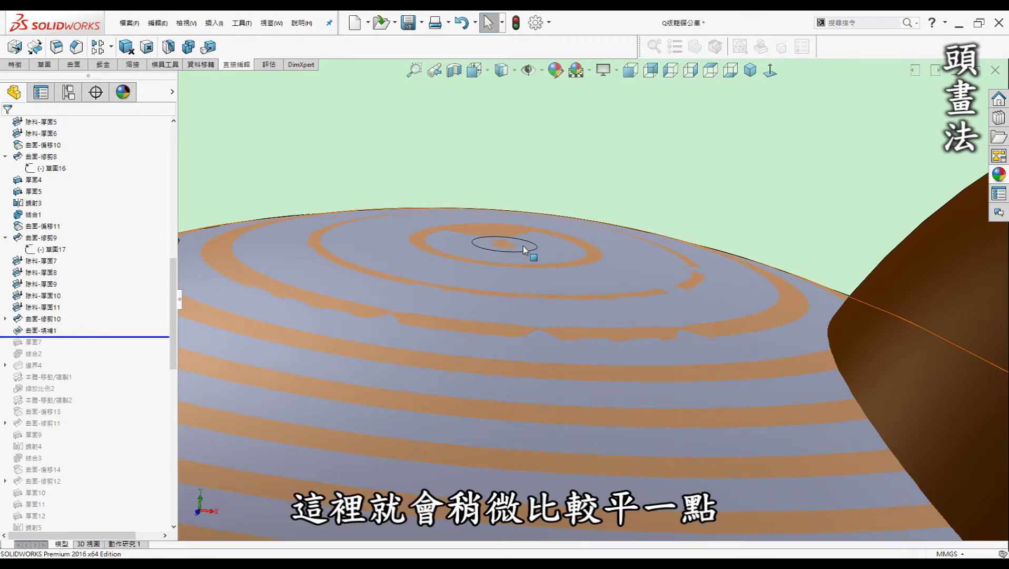
pyautogui.scroll(4, 574, 279)
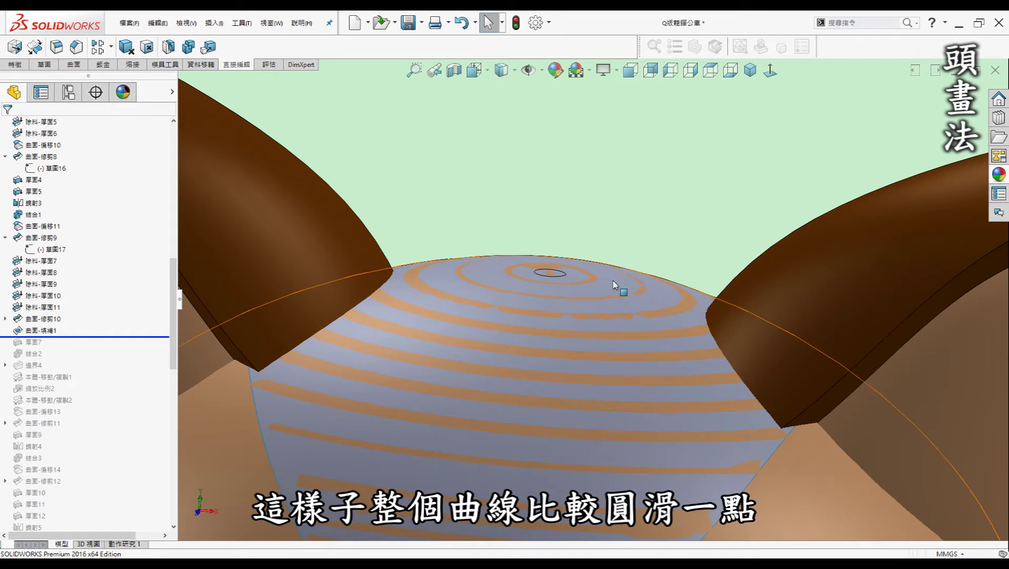
pyautogui.scroll(5, 592, 322)
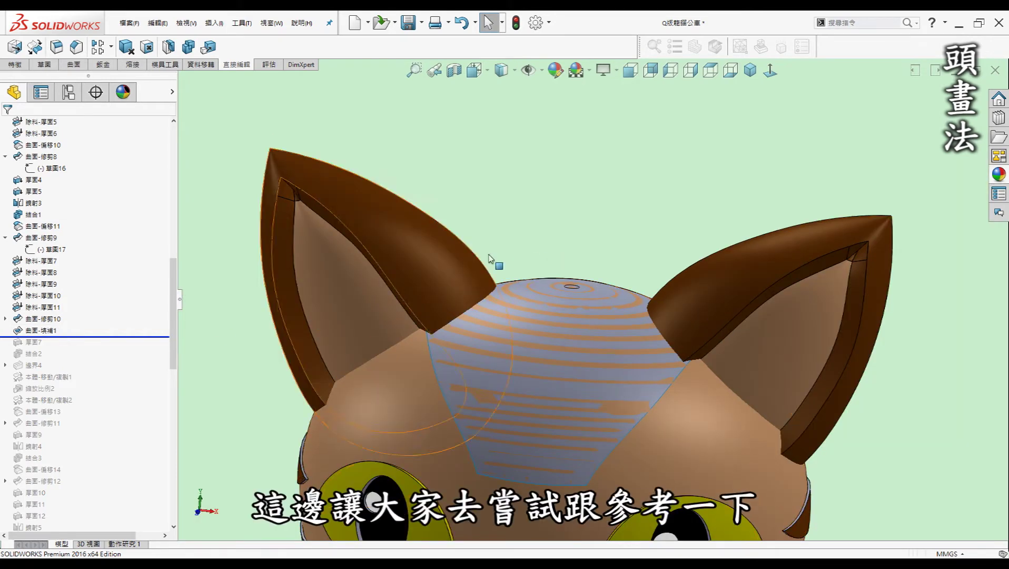
pyautogui.scroll(5, 506, 248)
# Roll past 結合2 so the crown turns solid brown, then orbit around the finished head
pyautogui.moveTo(513, 249); pyautogui.dragTo(513, 295, button='middle')
pyautogui.scroll(-3, 512, 295)
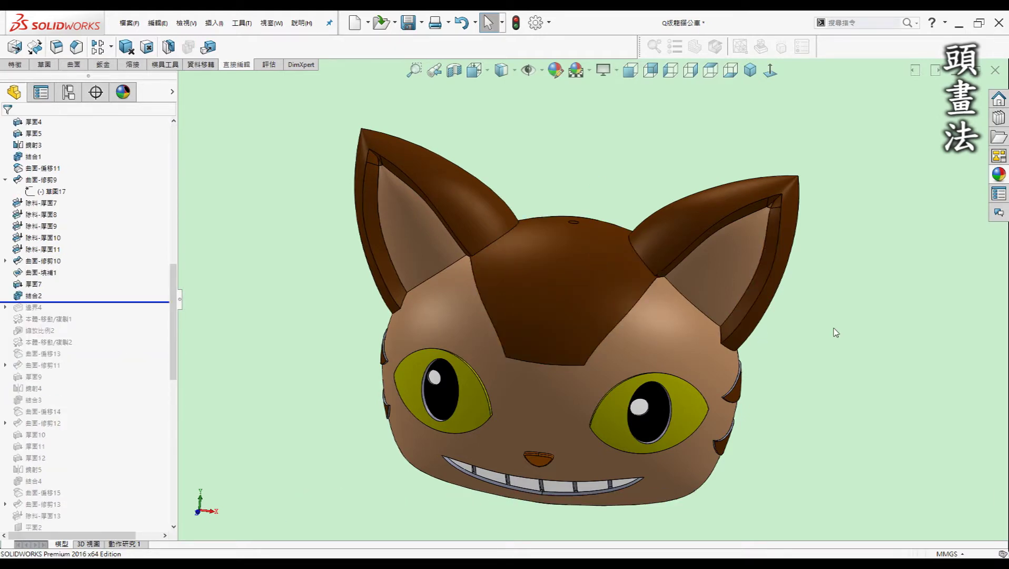
pyautogui.press('f')
pyautogui.moveTo(803, 338); pyautogui.dragTo(625, 263, button='middle')
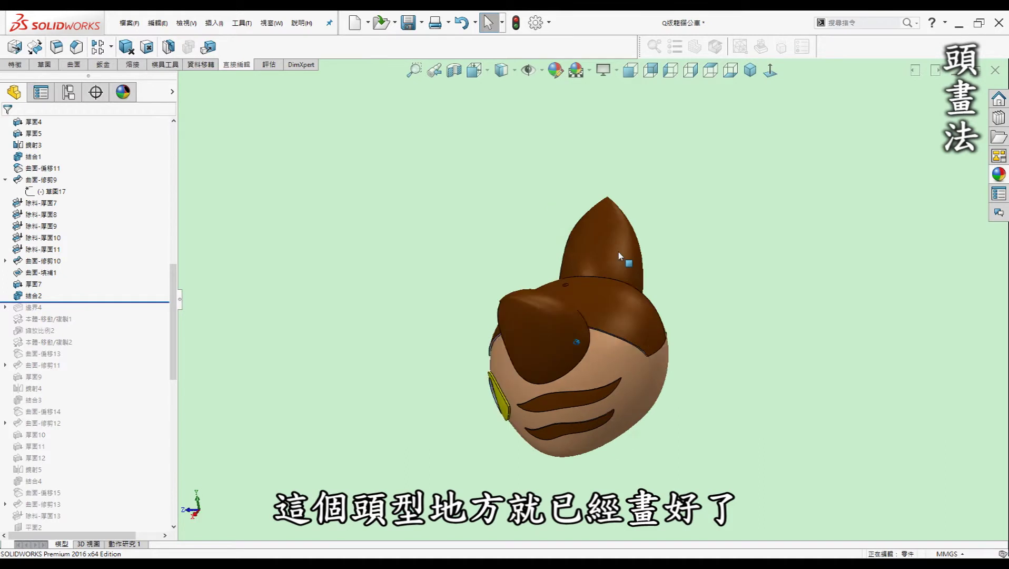
pyautogui.press('Left')
pyautogui.press('Left')
pyautogui.press('Left')
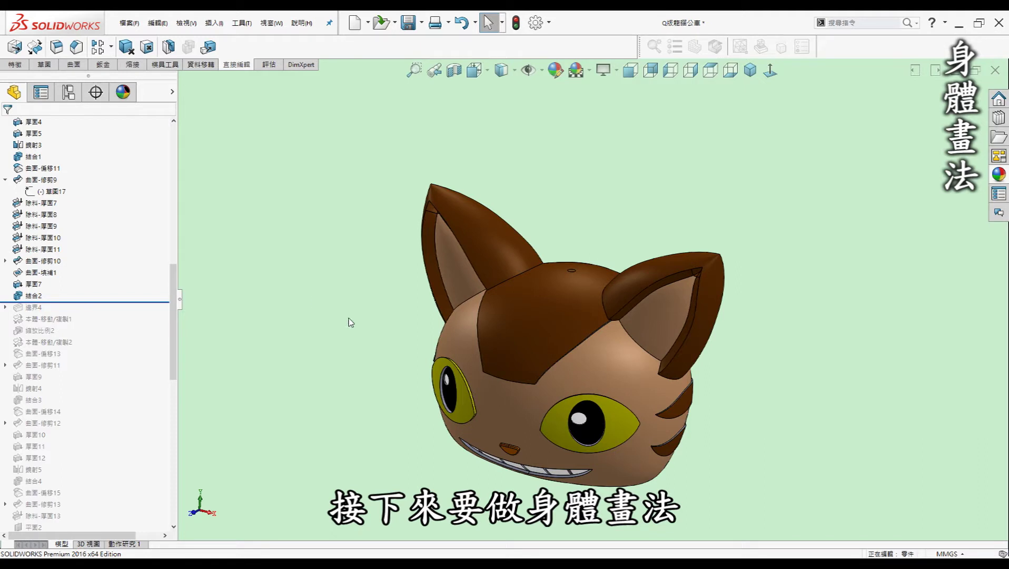
# Roll forward to 邊界4 to bring back the rounded brown body block
pyautogui.press('Left')
pyautogui.press('Left')
pyautogui.press('Left')
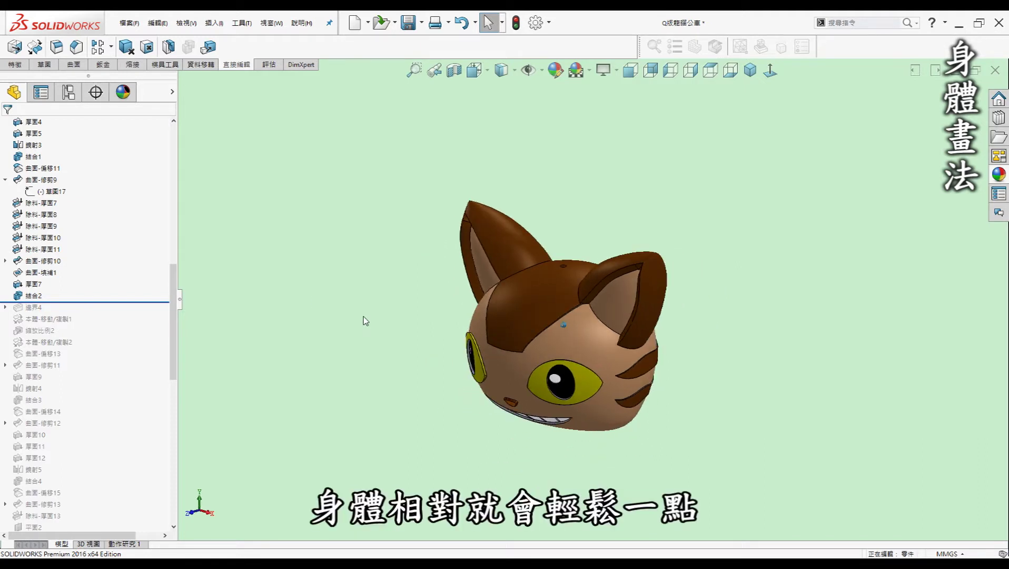
pyautogui.press('Left')
pyautogui.press('Left')
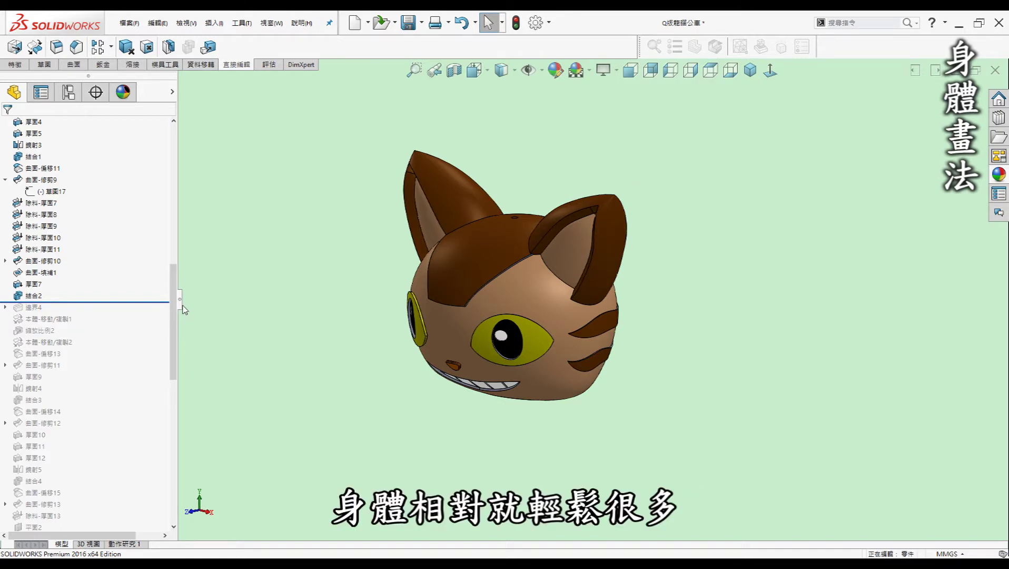
pyautogui.moveTo(138, 302); pyautogui.dragTo(135, 319)
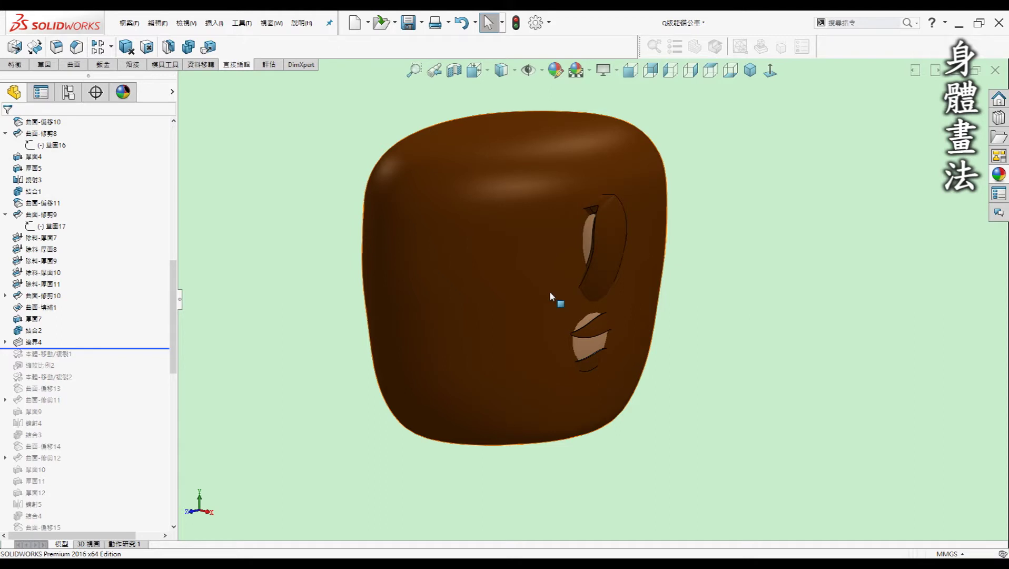
# Roll forward through the Move/Copy Body and Scale features, placing the head before the smaller body
pyautogui.click(107, 358)
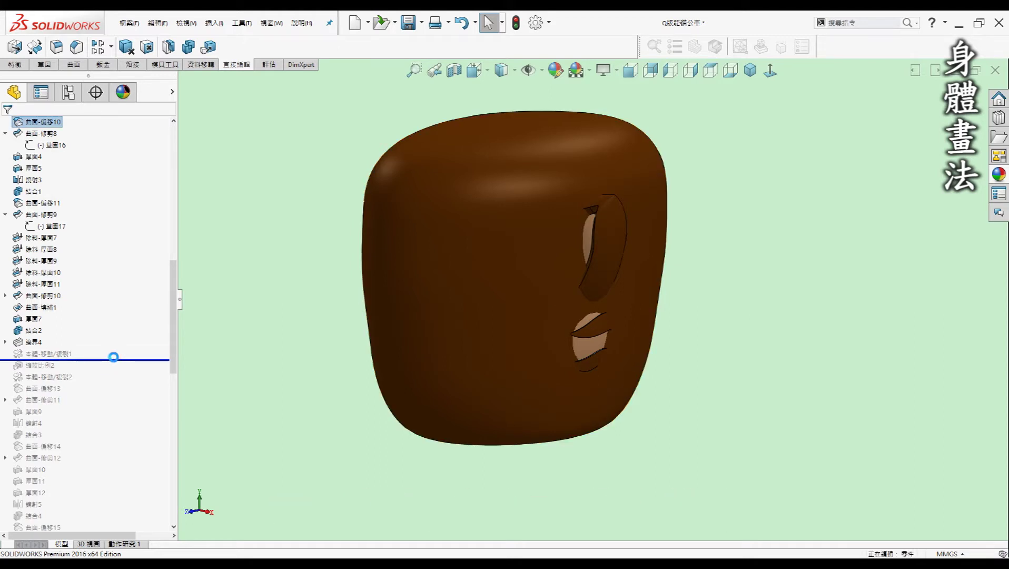
pyautogui.moveTo(114, 357); pyautogui.dragTo(114, 359)
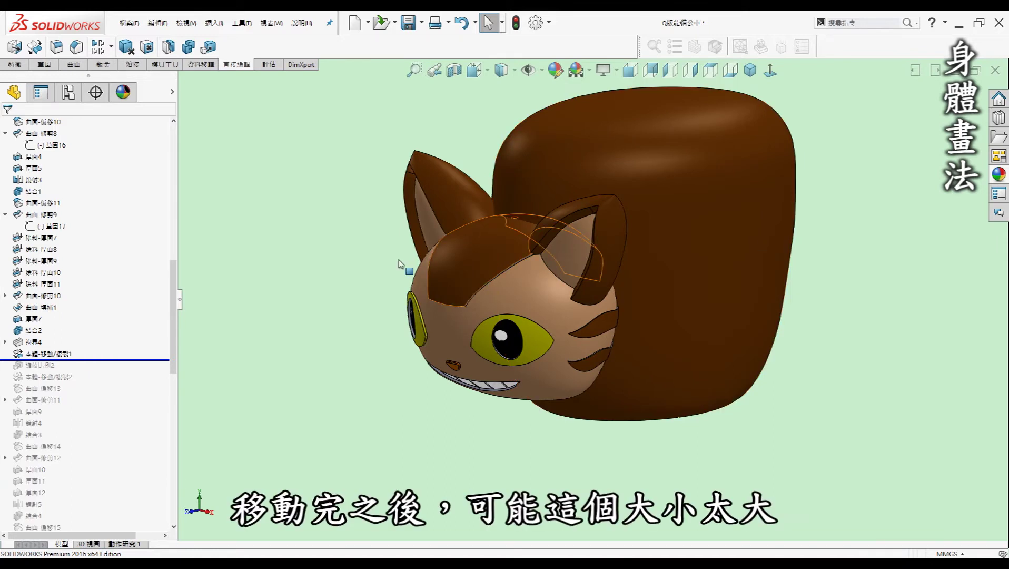
pyautogui.moveTo(112, 360); pyautogui.dragTo(103, 383)
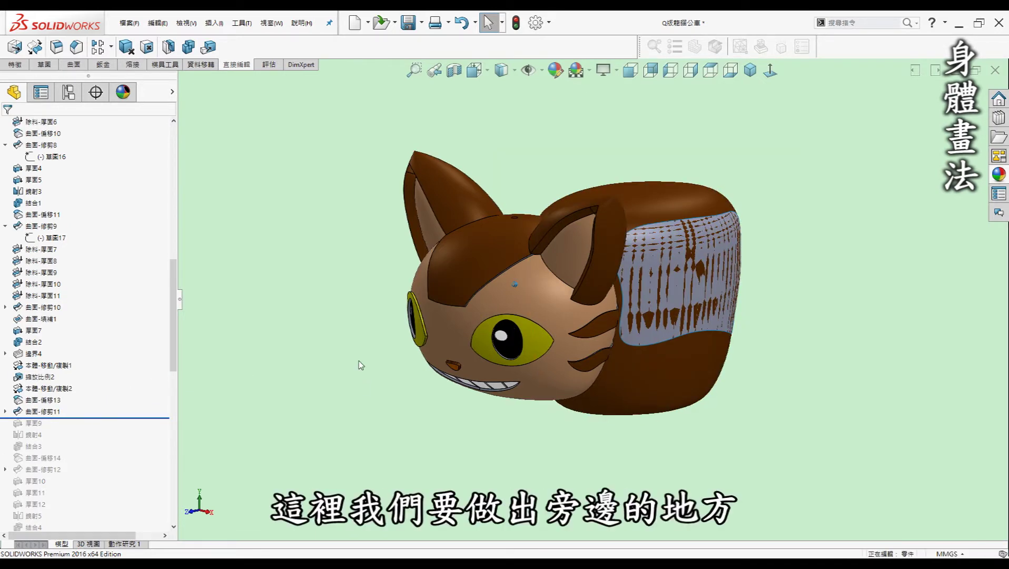
# Inspect the trimmed side panel and expand 曲面-修剪11 to show 草圖27
pyautogui.moveTo(358, 363); pyautogui.dragTo(676, 343, button='middle')
pyautogui.scroll(-3, 675, 301)
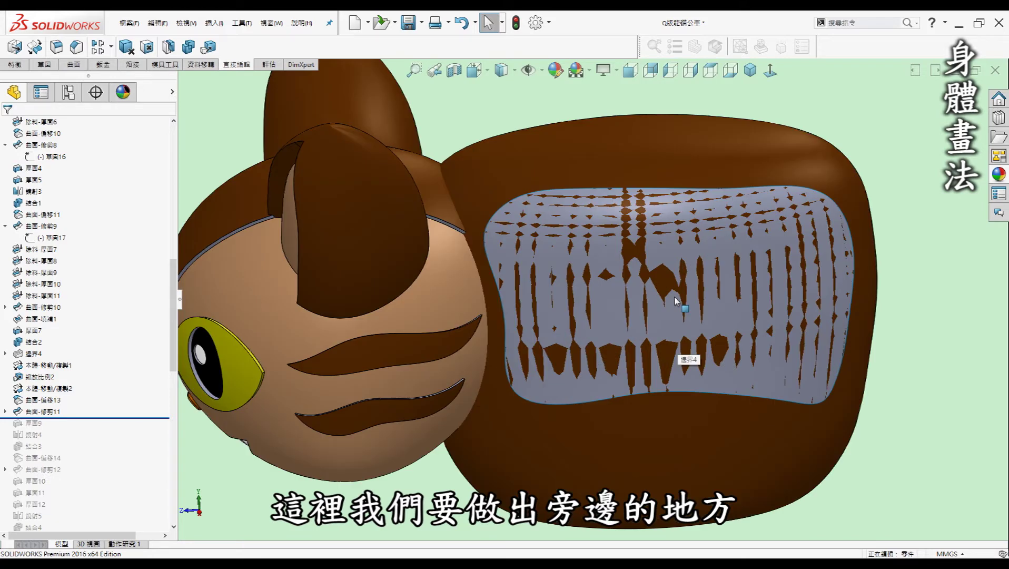
pyautogui.moveTo(775, 424); pyautogui.dragTo(674, 370, button='middle')
pyautogui.moveTo(635, 271); pyautogui.dragTo(474, 294, button='middle')
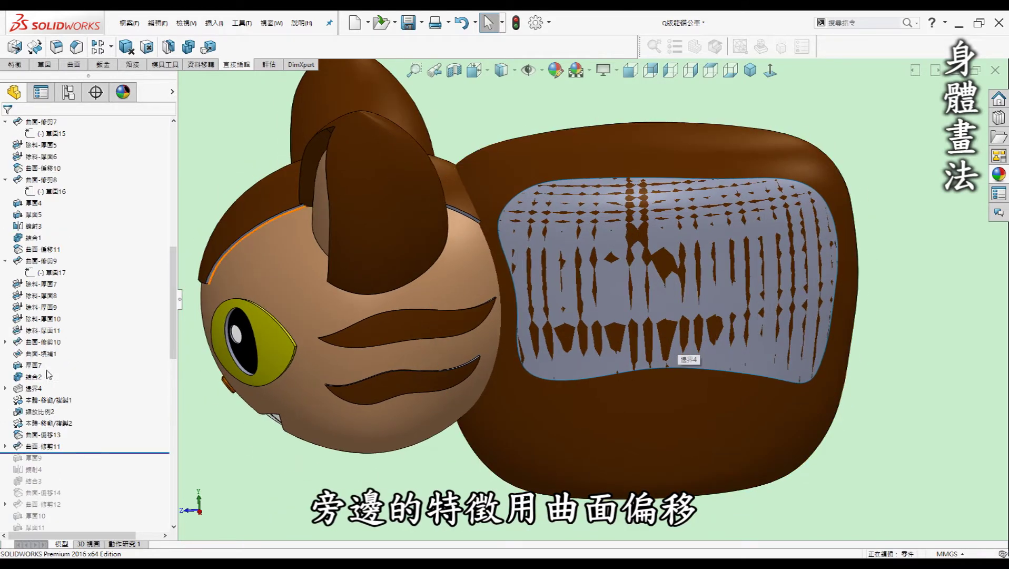
pyautogui.scroll(-4, 161, 316)
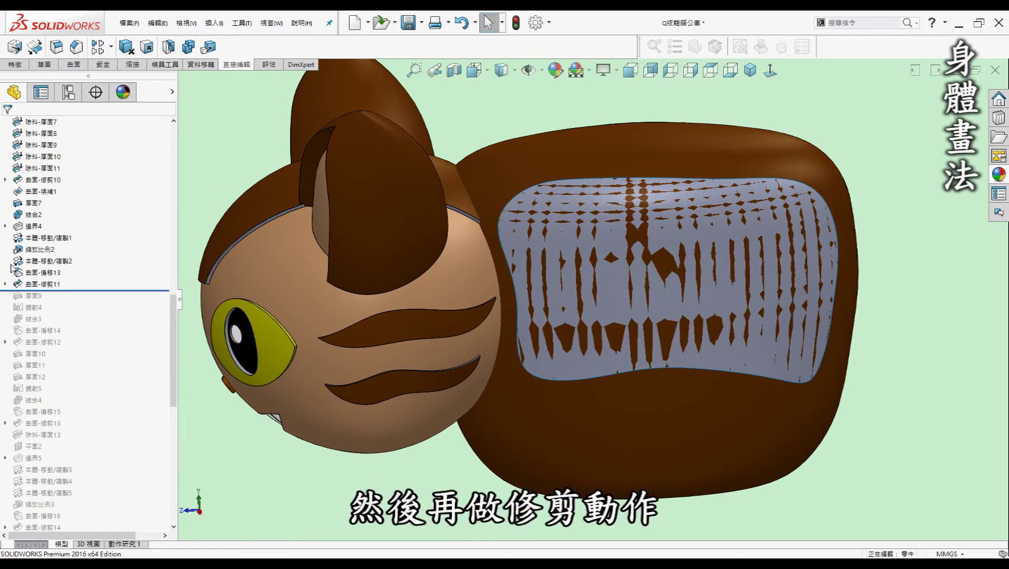
pyautogui.click(5, 284)
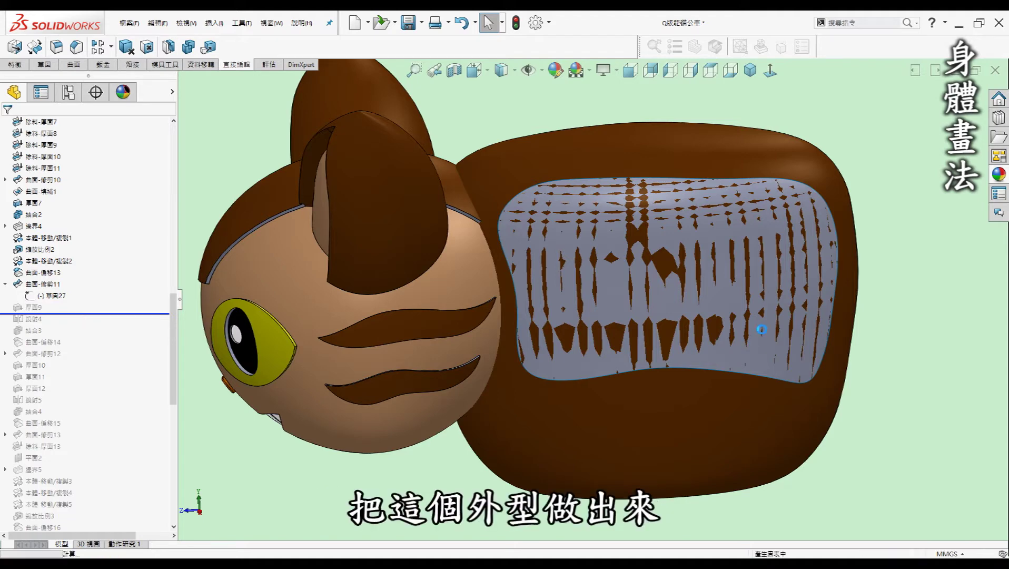
# Rotate the model to inspect the side panel and underside
pyautogui.press('Left')
pyautogui.press('Left')
pyautogui.press('Up')
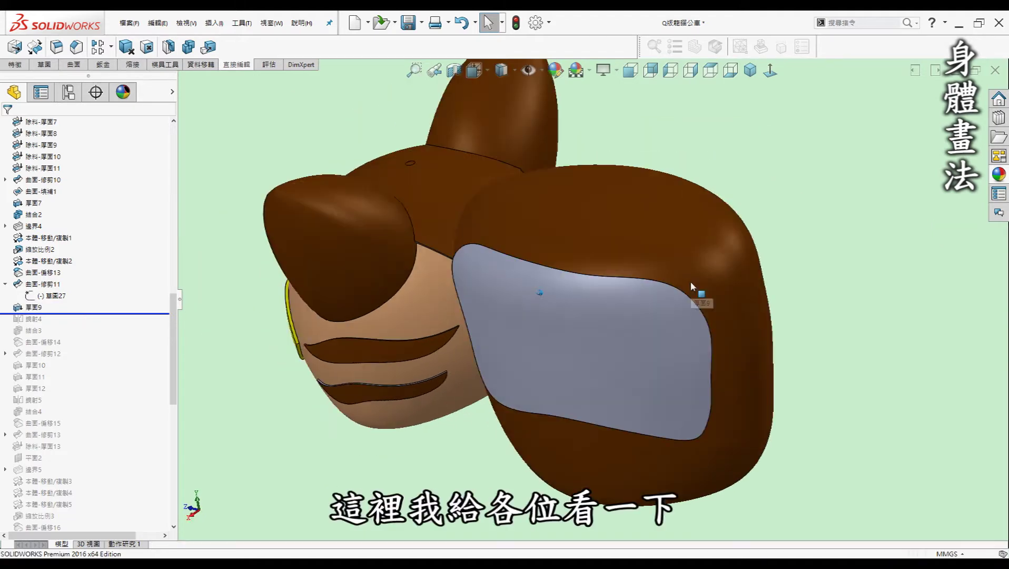
pyautogui.press('Up')
pyautogui.press('Left')
pyautogui.press('Up')
pyautogui.press('Right')
pyautogui.press('Right')
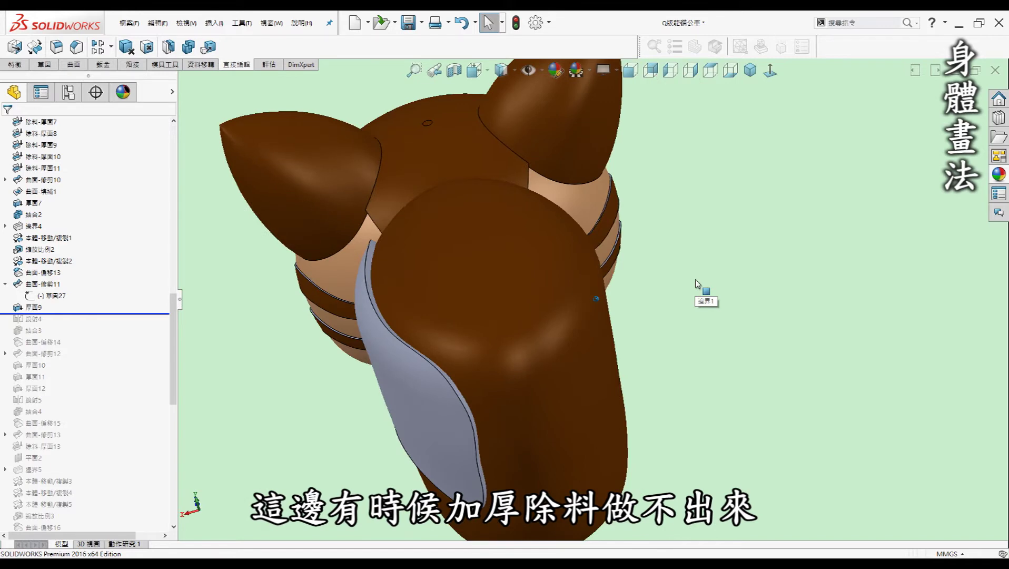
pyautogui.hotkey('ctrl', '4')
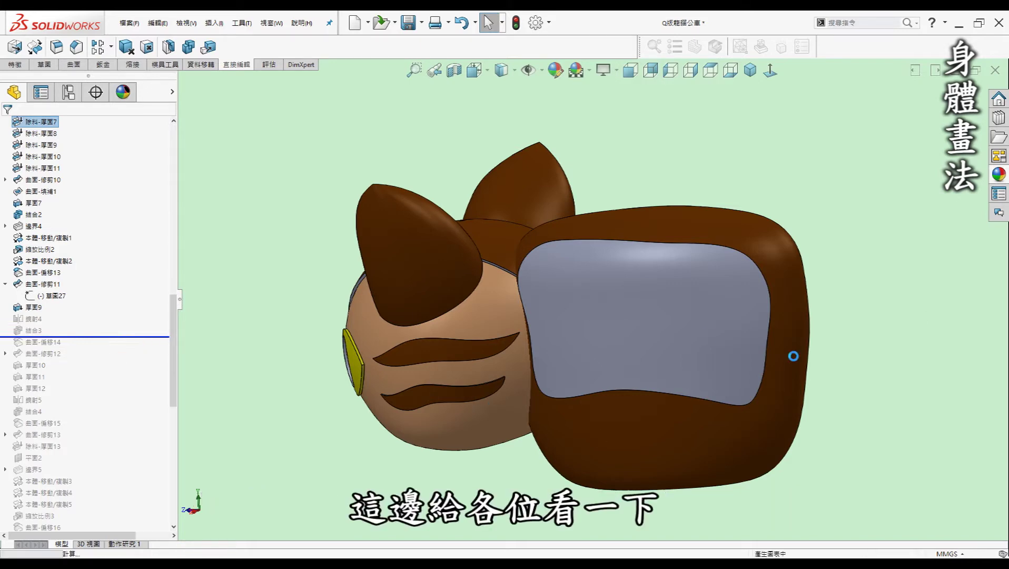
# Roll through 加厚9, 鏡射4 and 結合3 to recess window panels into both sides
pyautogui.hotkey('ctrl', '2')
pyautogui.moveTo(879, 335)
pyautogui.mouseDown(button='middle')
pyautogui.moveTo(544, 444)
pyautogui.moveTo(510, 419)
pyautogui.mouseUp(button='middle')
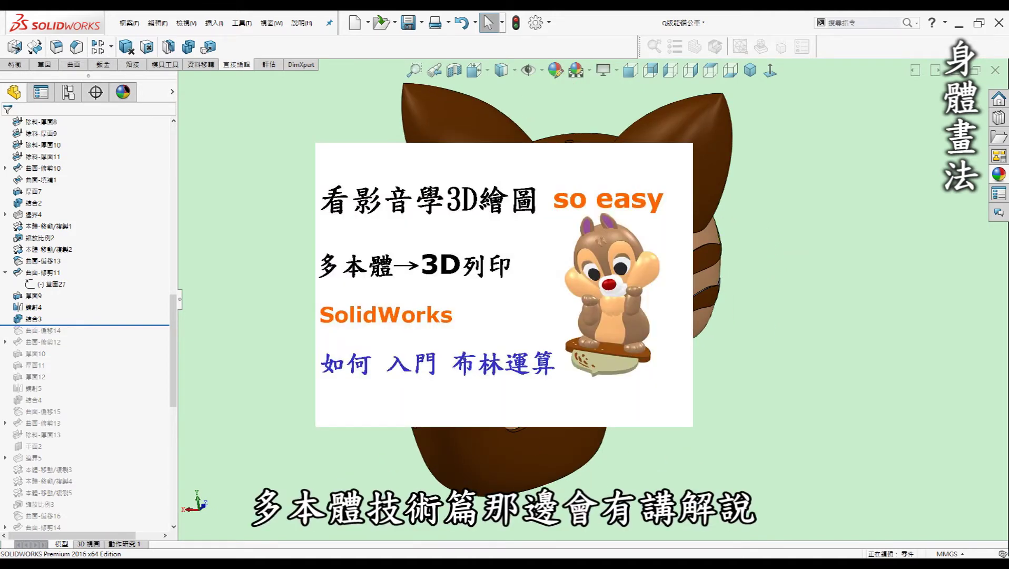
pyautogui.moveTo(726, 344)
pyautogui.mouseDown(button='middle')
pyautogui.moveTo(608, 372)
pyautogui.moveTo(642, 287)
pyautogui.moveTo(838, 253)
pyautogui.moveTo(624, 296)
pyautogui.moveTo(658, 331)
pyautogui.moveTo(568, 256)
pyautogui.moveTo(608, 326)
pyautogui.mouseUp(button='middle')
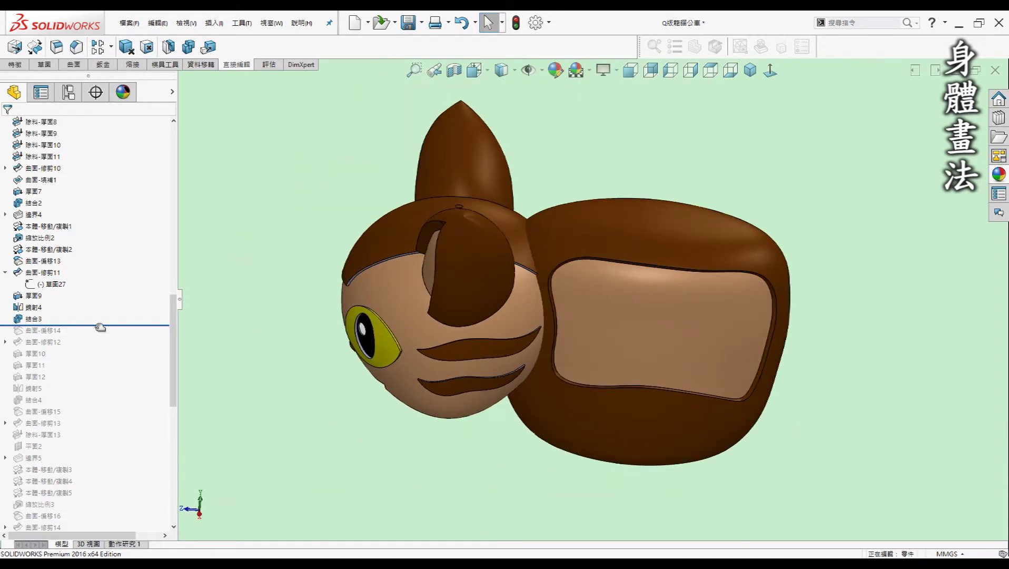
# Roll through 曲面-修剪12, 厚面10–12, 鏡射5 and 結合4 to add mirrored yellow windows
pyautogui.moveTo(99, 326); pyautogui.dragTo(95, 349)
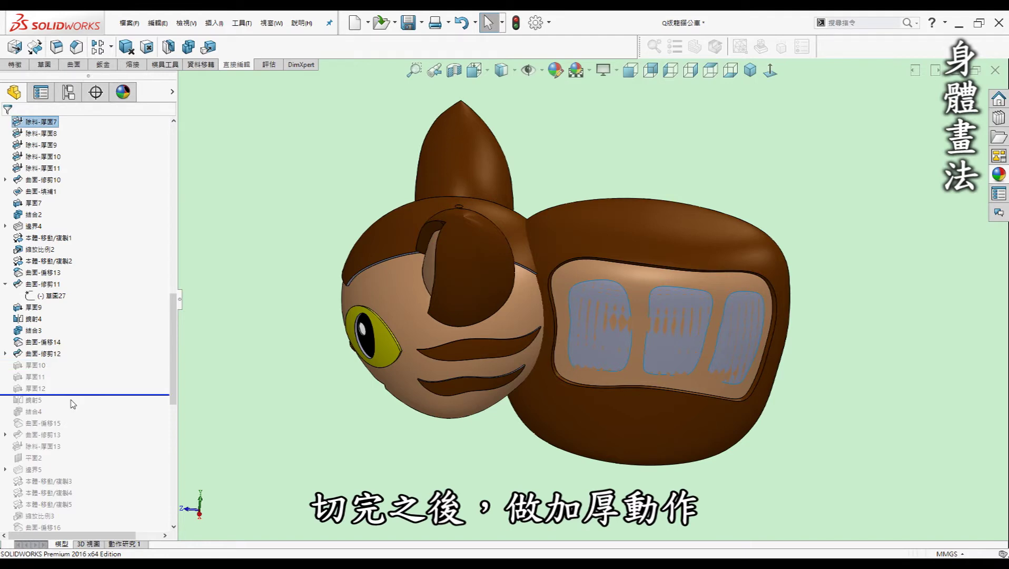
pyautogui.moveTo(73, 404); pyautogui.dragTo(73, 409)
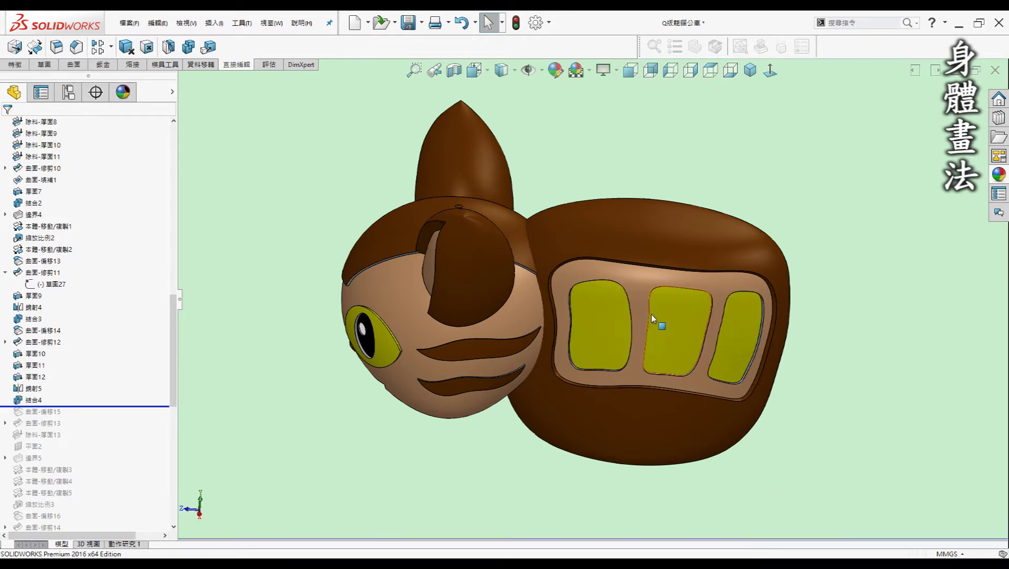
pyautogui.moveTo(648, 289)
pyautogui.mouseDown(button='middle')
pyautogui.moveTo(621, 317)
pyautogui.moveTo(700, 343)
pyautogui.moveTo(725, 333)
pyautogui.mouseUp(button='middle')
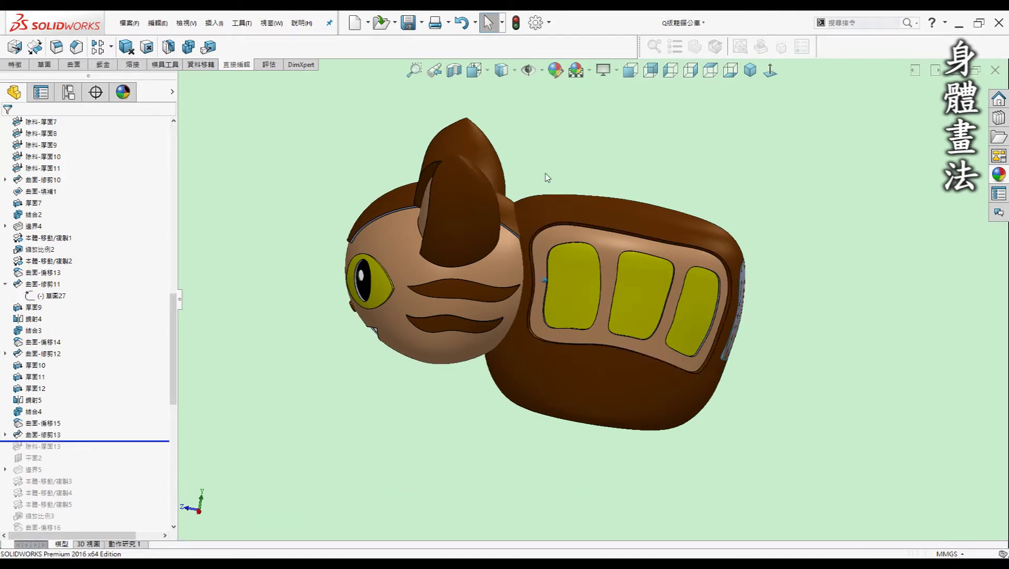
# View the back straight on and display the rear panel's sketch under 曲面-修剪13
pyautogui.hotkey('ctrl', '2')
pyautogui.scroll(-2, 573, 244)
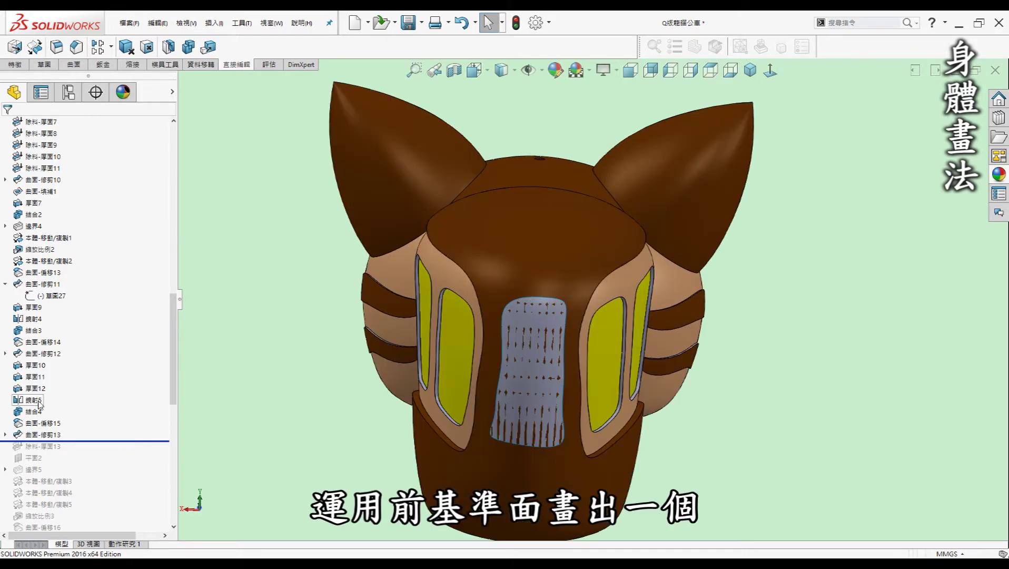
pyautogui.click(27, 437)
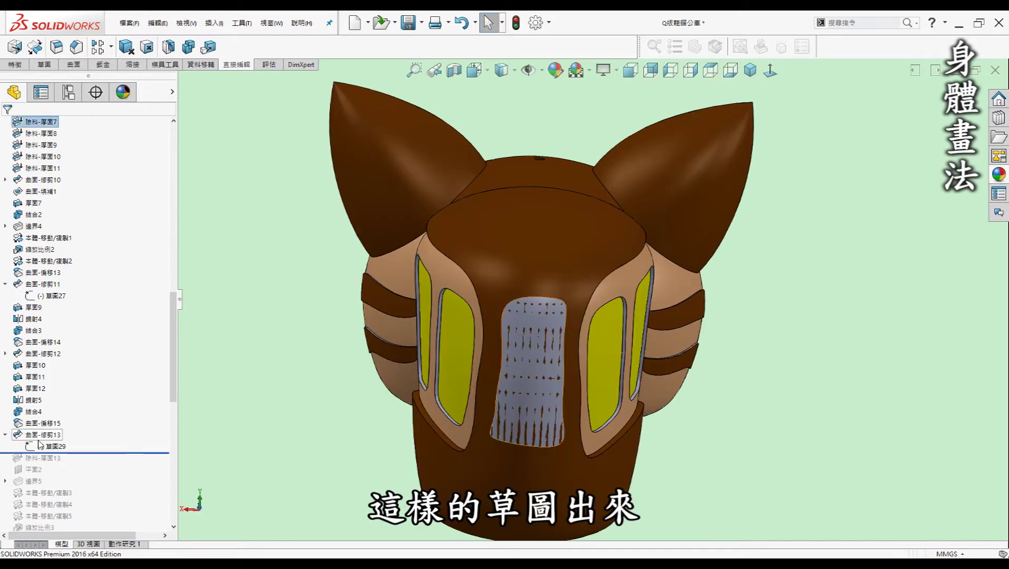
pyautogui.click(41, 446)
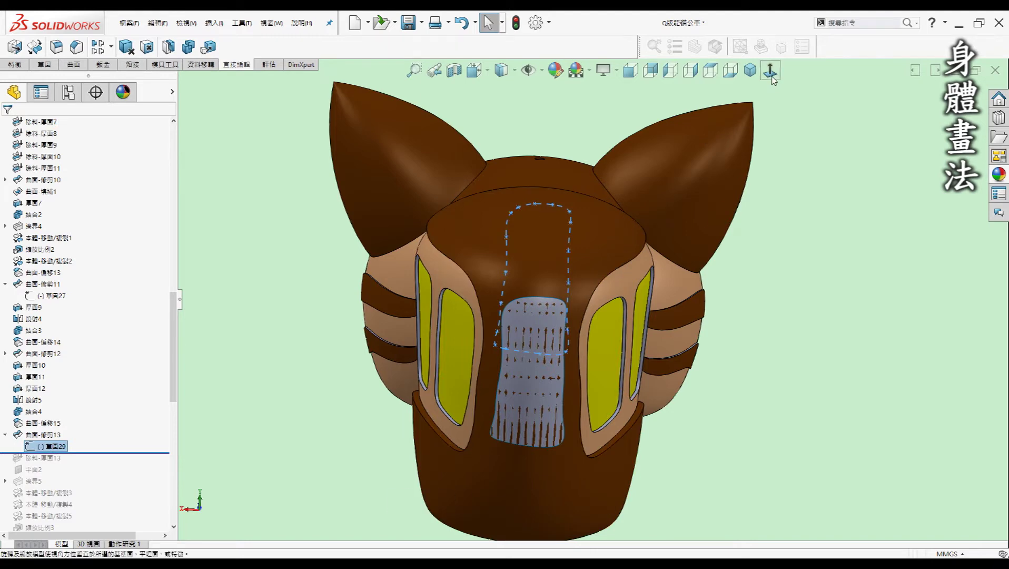
pyautogui.click(771, 77)
pyautogui.click(770, 72)
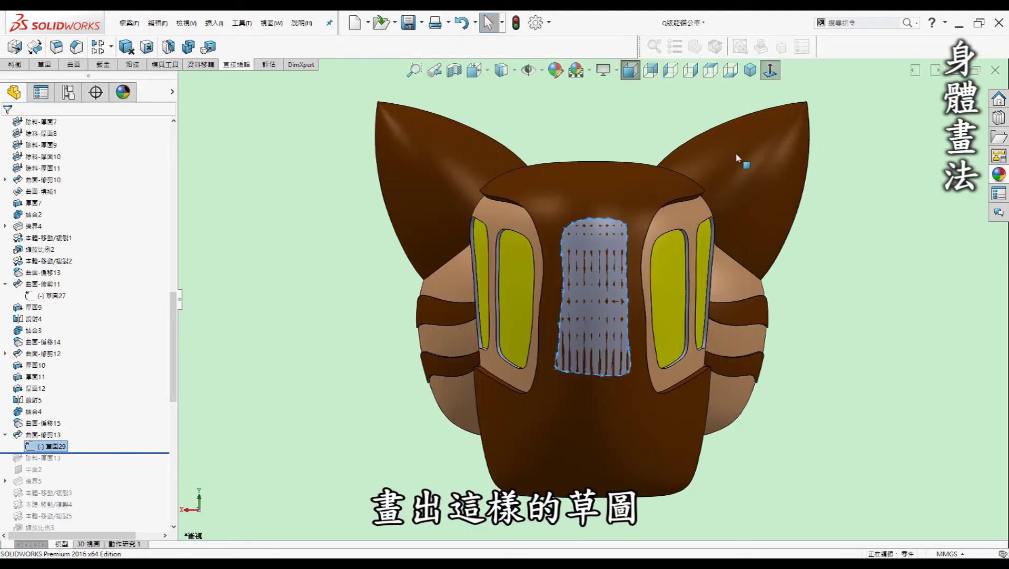
pyautogui.click(897, 323)
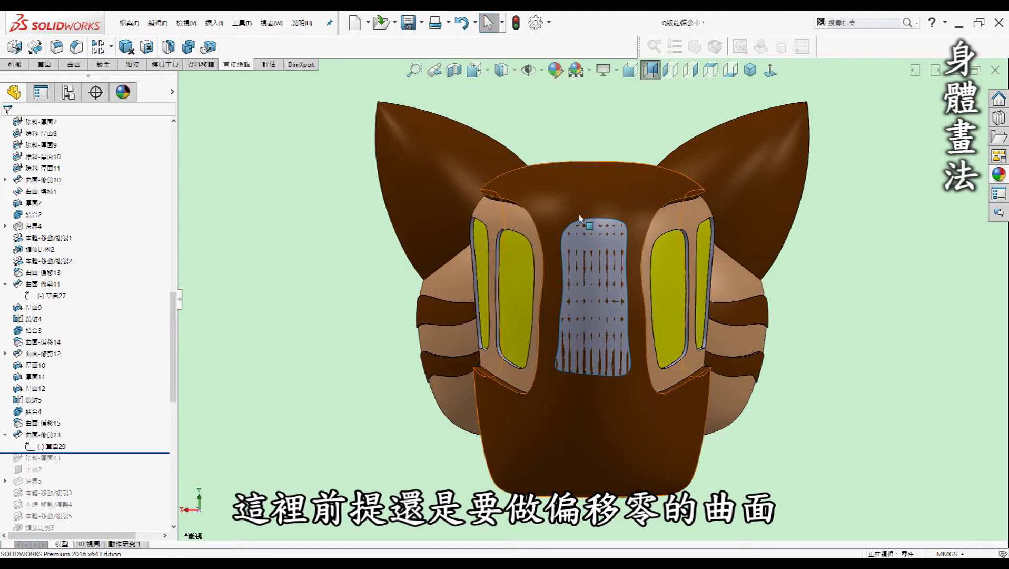
# Collapse 曲面-修剪13 and roll through 除料-厚面13 to cut the yellow back window
pyautogui.click(5, 435)
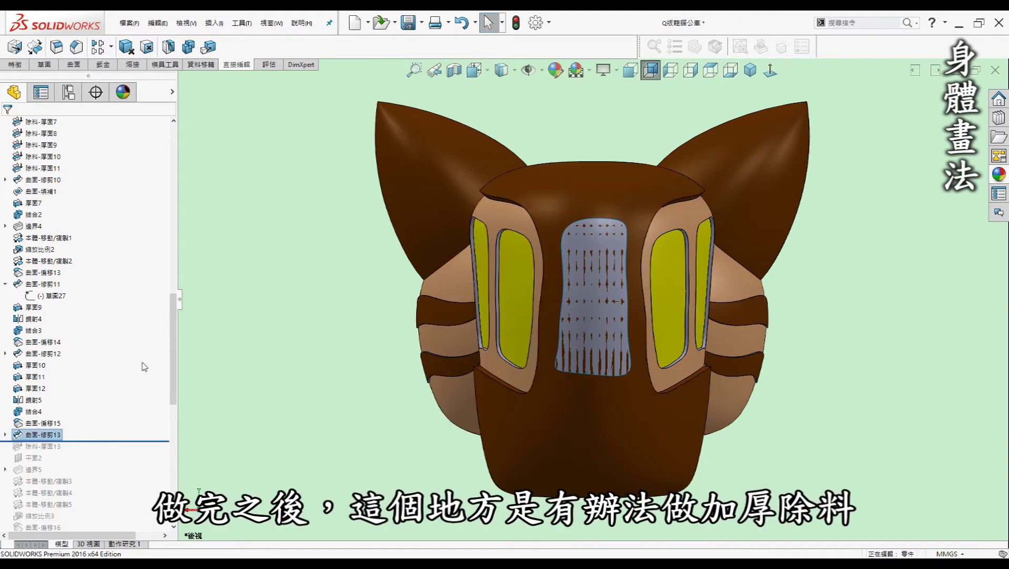
pyautogui.moveTo(171, 341); pyautogui.dragTo(224, 360)
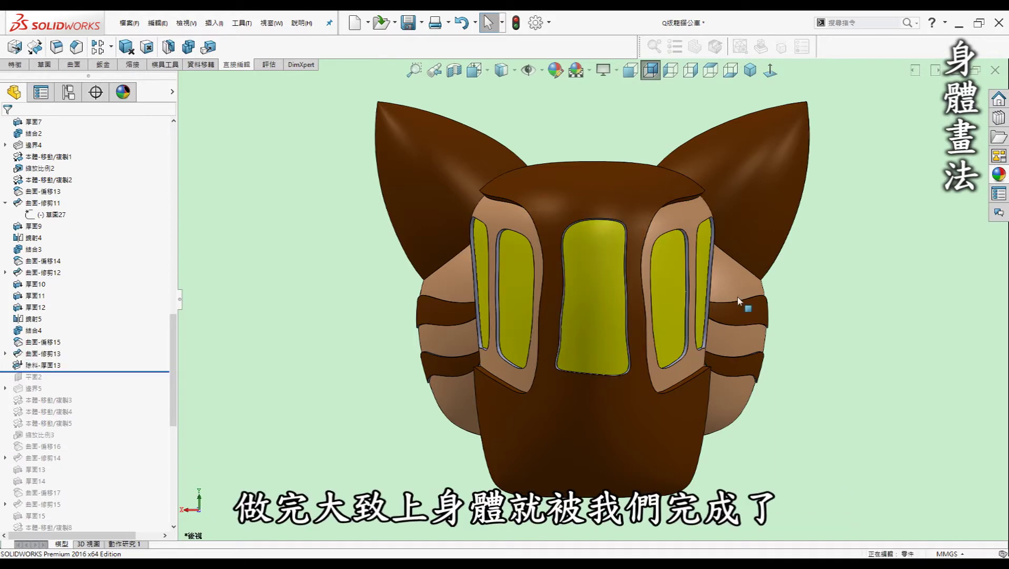
pyautogui.moveTo(738, 301); pyautogui.dragTo(566, 214, button='middle')
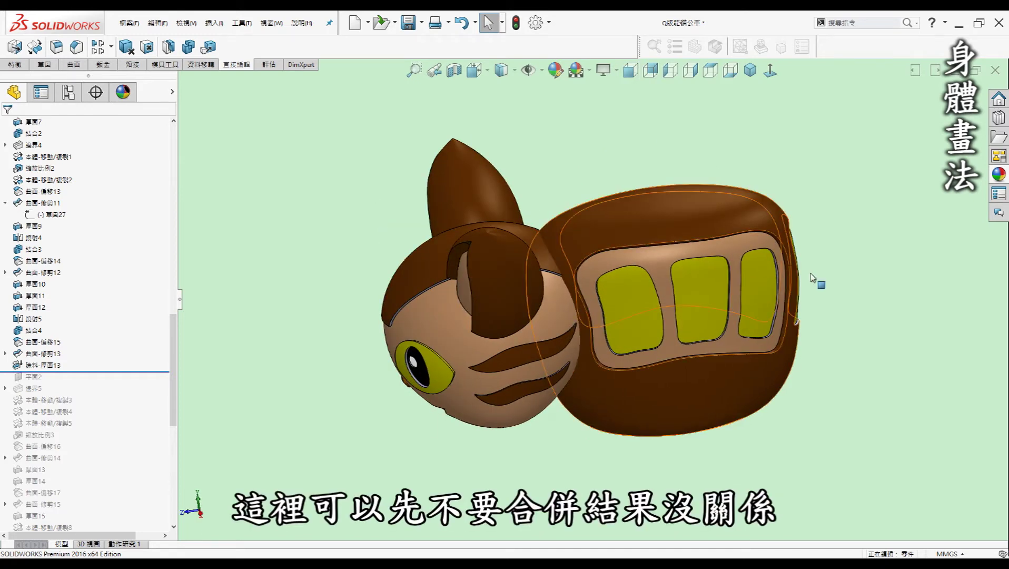
pyautogui.moveTo(831, 206); pyautogui.dragTo(747, 424, button='middle')
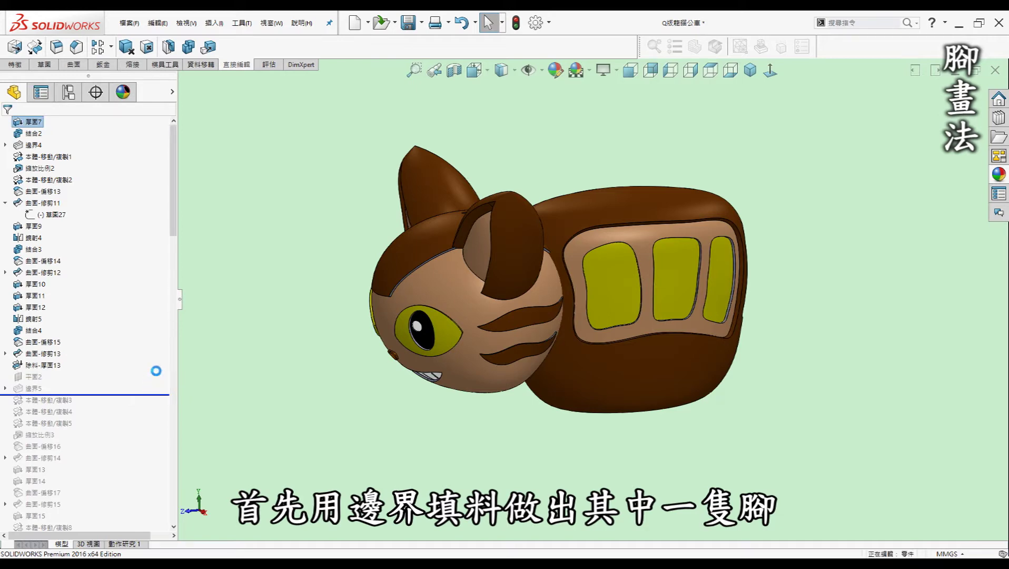
# Roll forward through 邊界5 and the body moves, then display the leg's profile sketches
pyautogui.moveTo(151, 391); pyautogui.dragTo(152, 405)
pyautogui.moveTo(268, 411); pyautogui.dragTo(370, 396, button='middle')
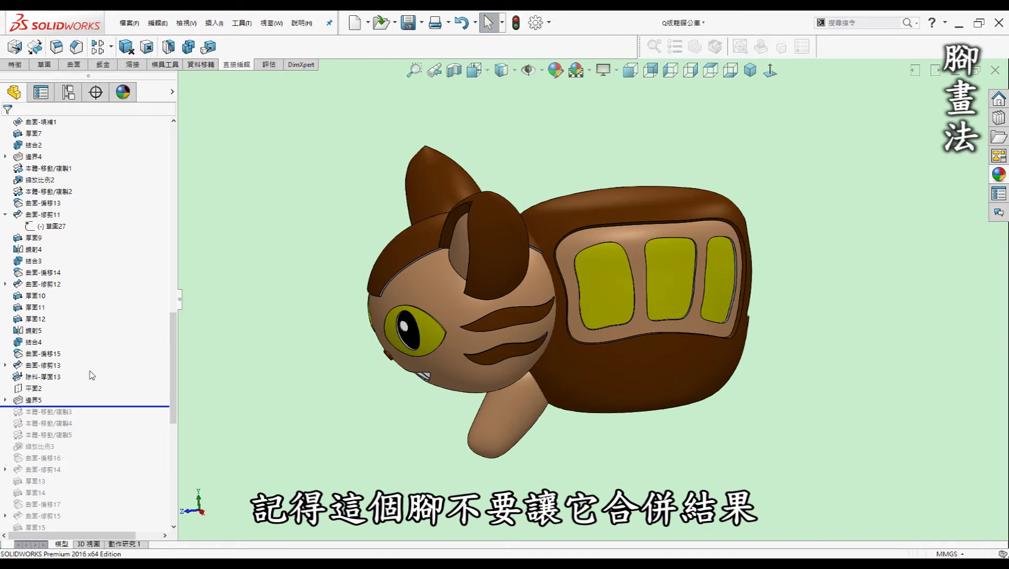
pyautogui.click(6, 399)
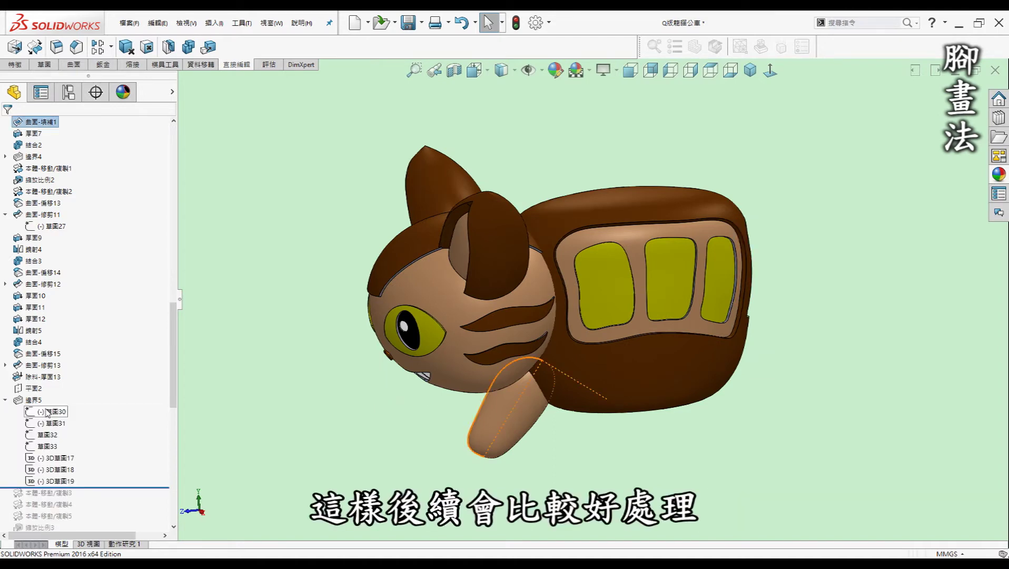
pyautogui.click(46, 411)
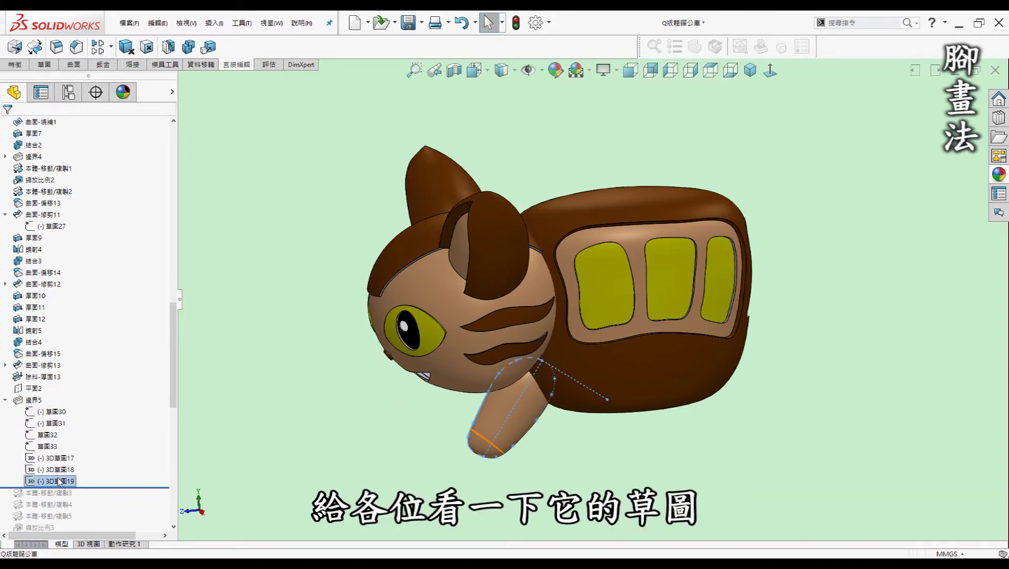
pyautogui.keyDown('shift'); pyautogui.click(59, 481); pyautogui.keyUp('shift')
pyautogui.scroll(-3, 548, 389)
pyautogui.scroll(-2, 566, 369)
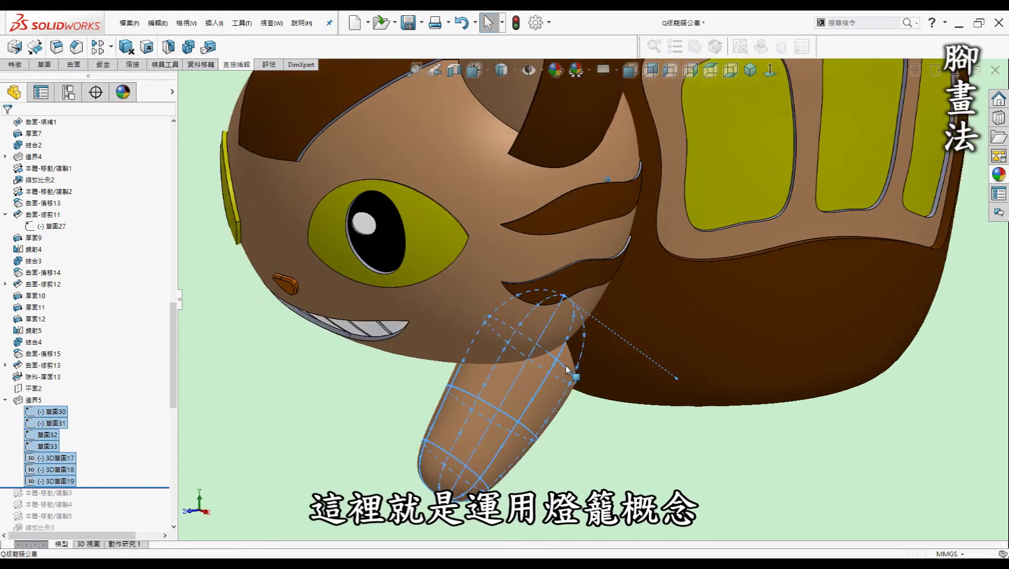
# Inspect the leg profiles from front and angled views, then clear the selection
pyautogui.hotkey('ctrl', '1')
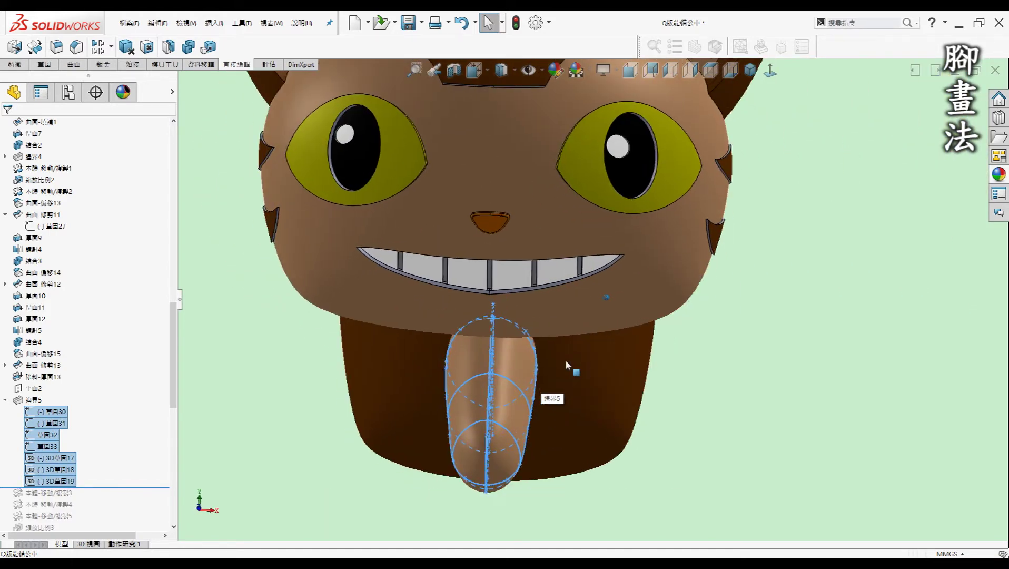
pyautogui.press('Right')
pyautogui.press('Left')
pyautogui.press('Left')
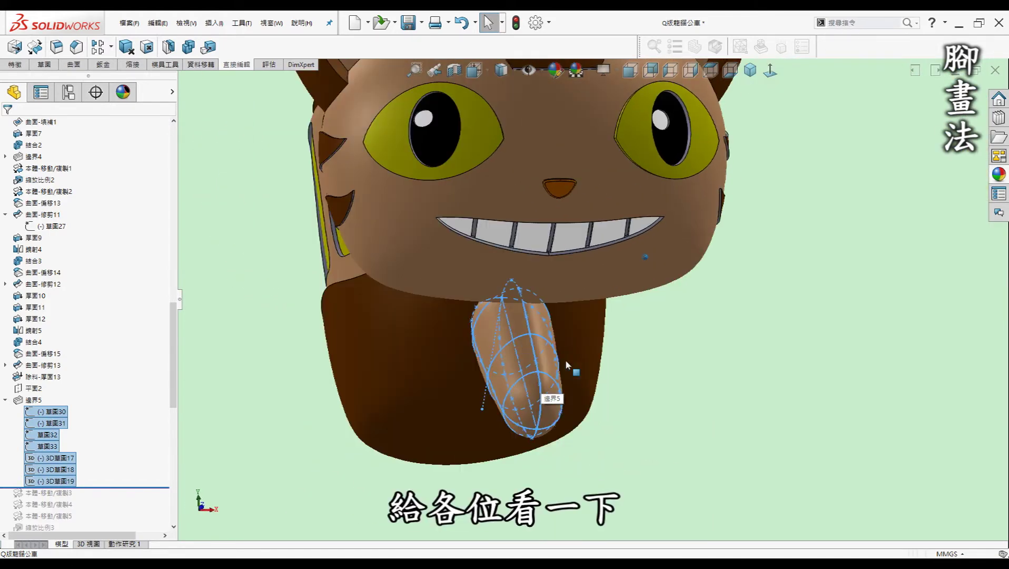
pyautogui.scroll(2, 566, 365)
pyautogui.scroll(2, 567, 364)
pyautogui.scroll(2, 566, 365)
pyautogui.scroll(1, 567, 364)
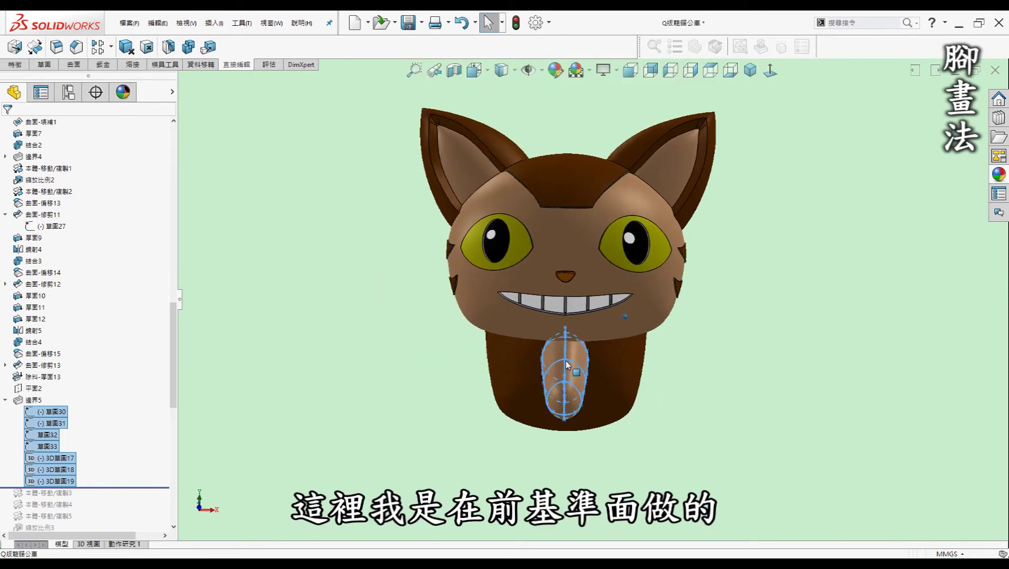
pyautogui.press('Right')
pyautogui.press('Right')
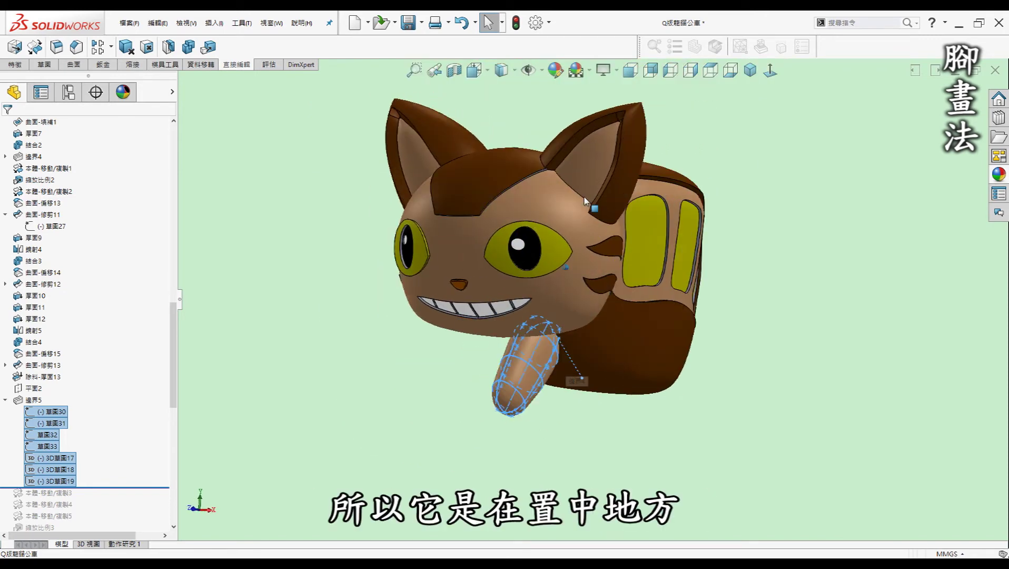
pyautogui.press('Left')
pyautogui.press('Left')
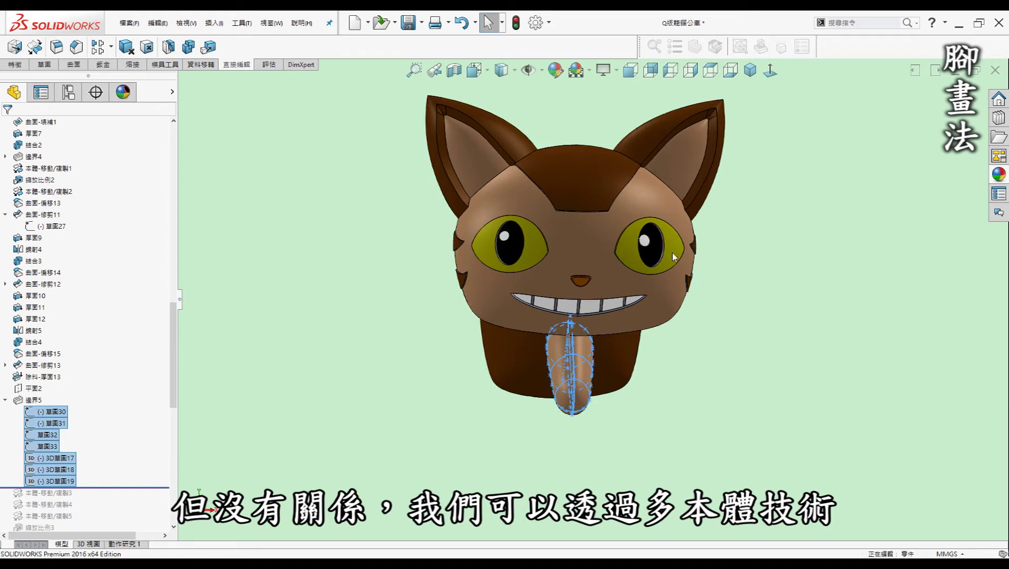
pyautogui.click(192, 398)
pyautogui.scroll(-5, 173, 377)
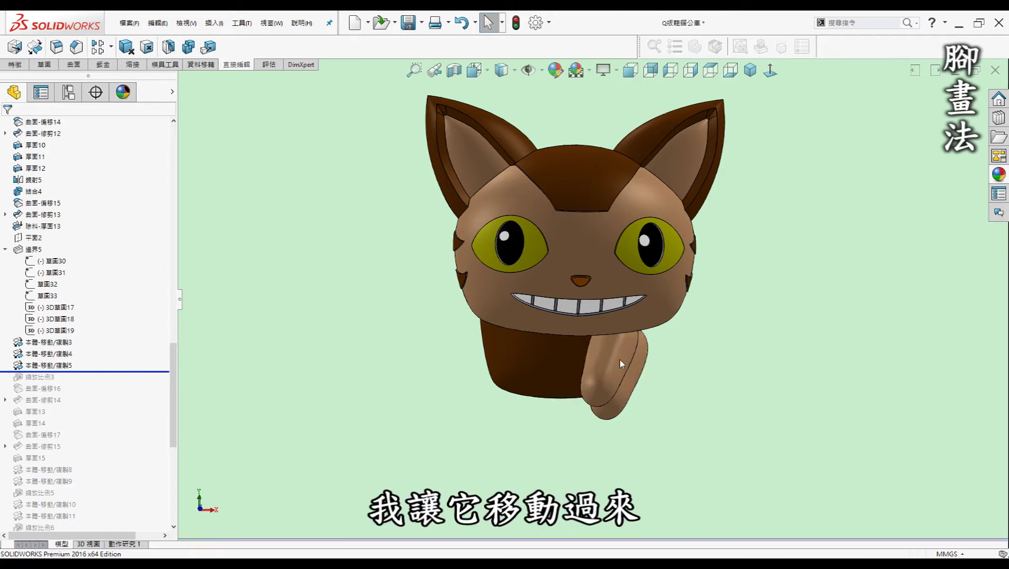
# Rebuild with the leg moves included and collapse 邊界5's sketch list
pyautogui.press('Left')
pyautogui.press('Left')
pyautogui.press('Left')
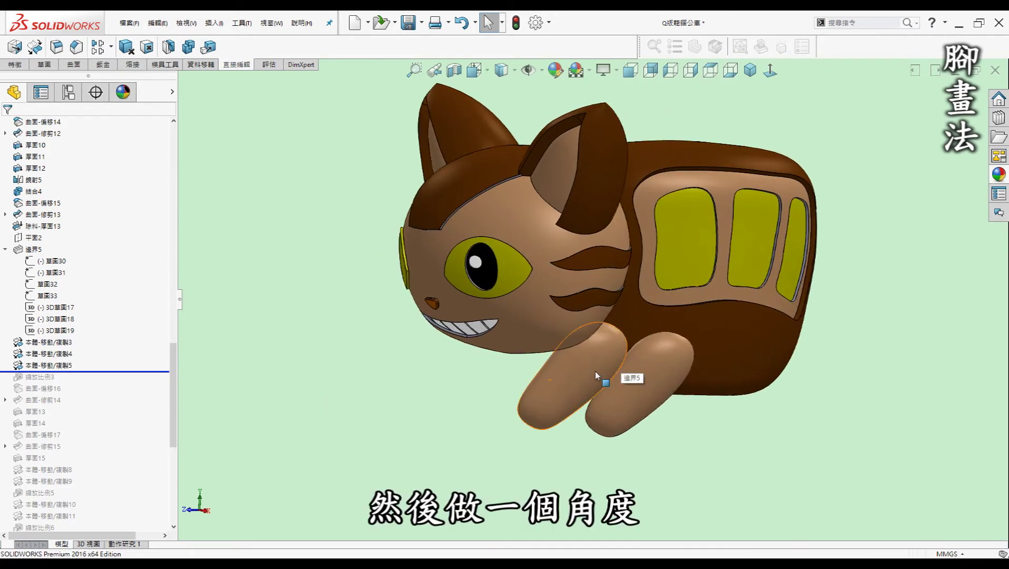
pyautogui.scroll(-3, 595, 368)
pyautogui.scroll(-2, 596, 347)
pyautogui.scroll(-2, 621, 326)
pyautogui.scroll(2, 663, 333)
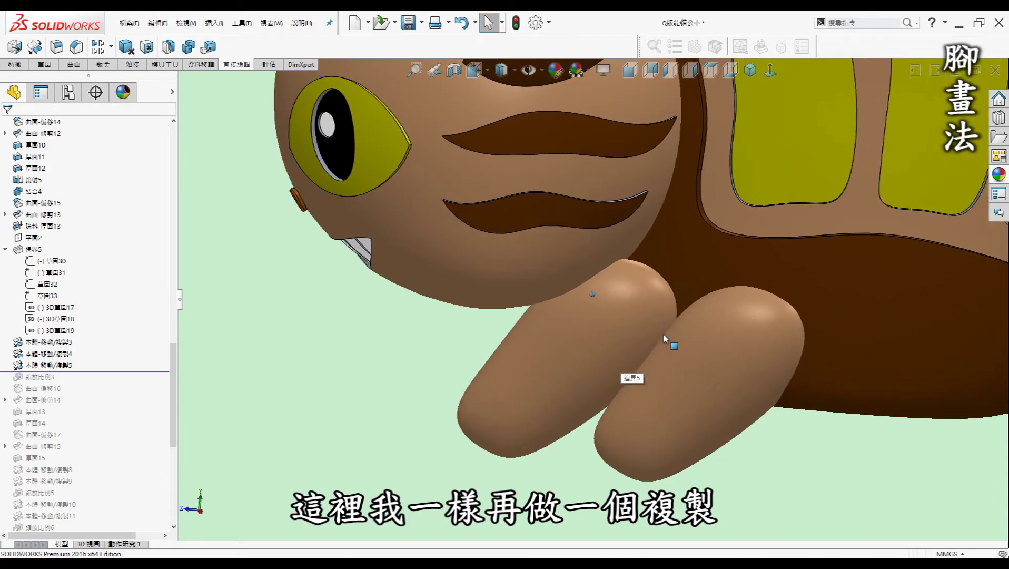
pyautogui.click(6, 249)
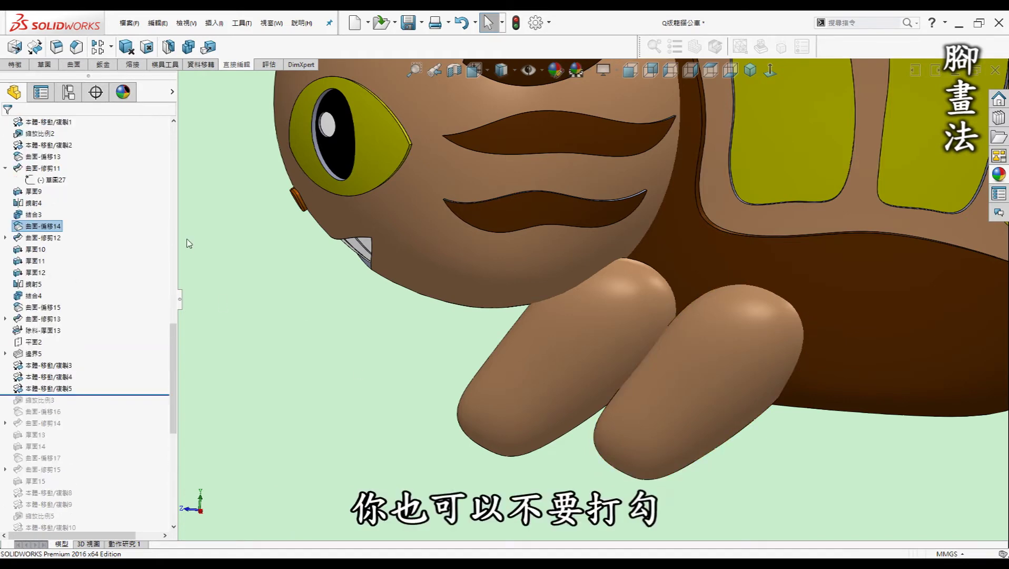
pyautogui.scroll(1, 127, 291)
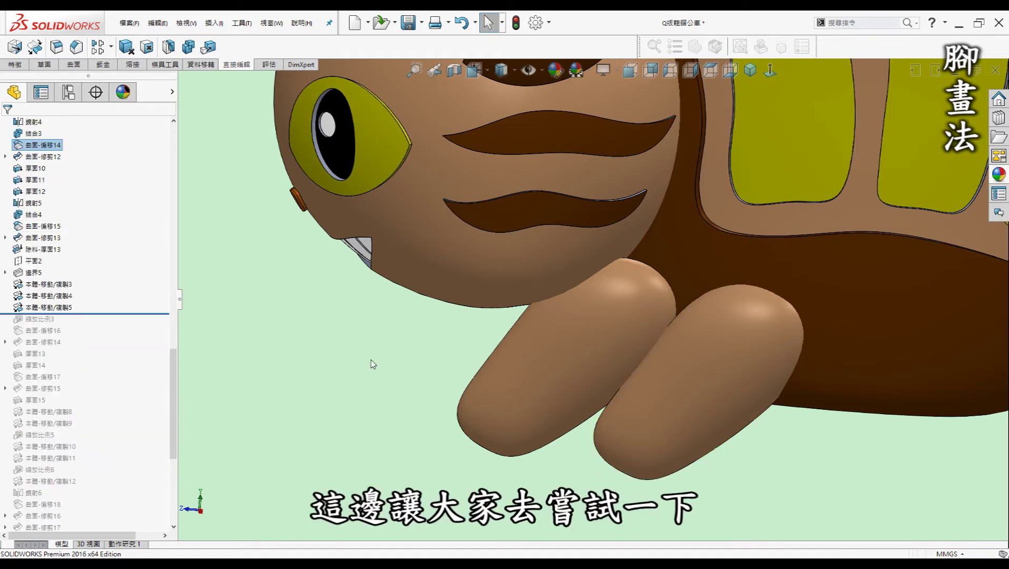
pyautogui.scroll(3, 370, 359)
pyautogui.scroll(-1, 417, 338)
pyautogui.scroll(-2, 434, 352)
pyautogui.scroll(1, 479, 349)
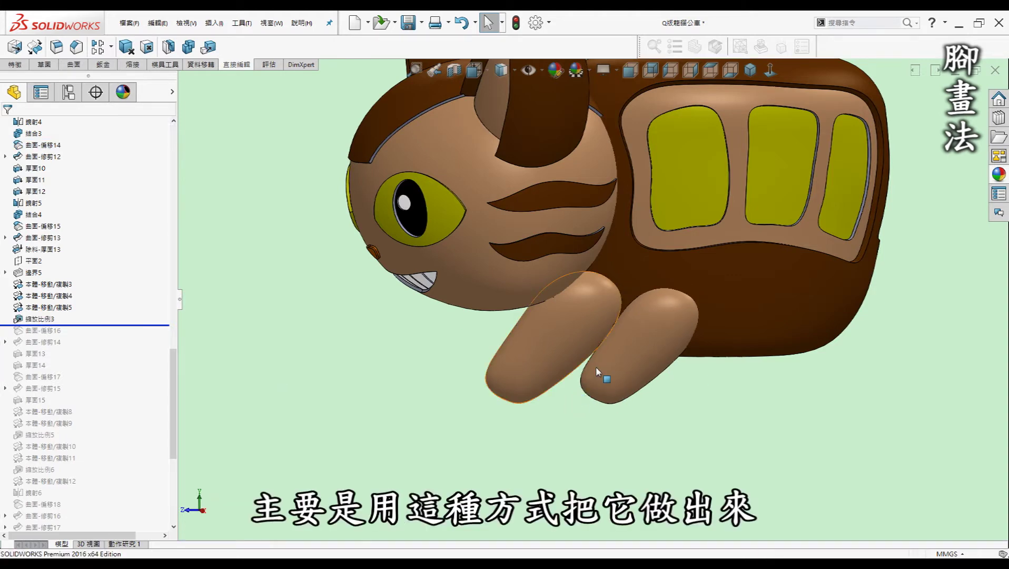
pyautogui.scroll(3, 809, 373)
pyautogui.scroll(-3, 857, 323)
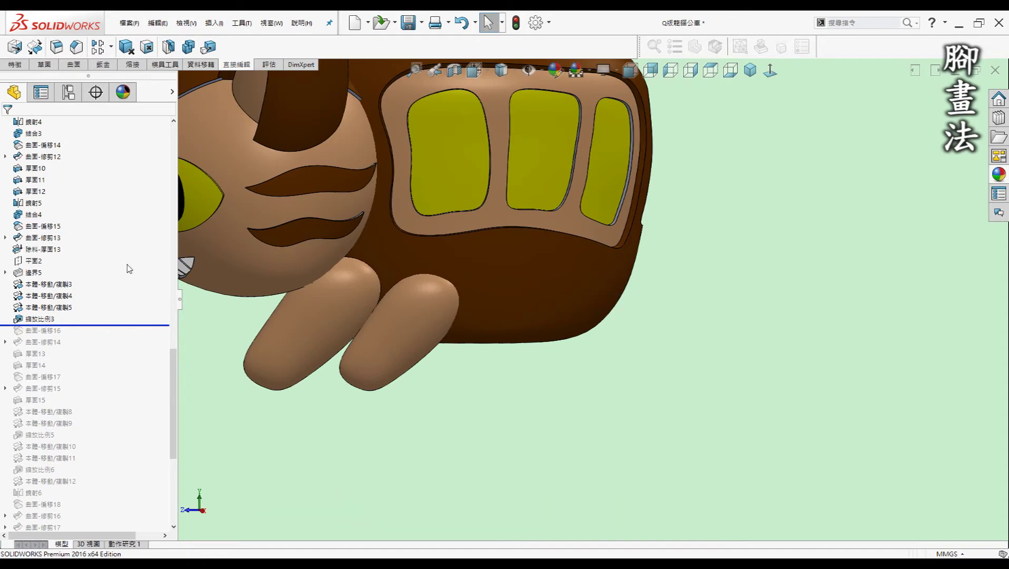
pyautogui.scroll(3, 564, 366)
pyautogui.scroll(-1, 327, 288)
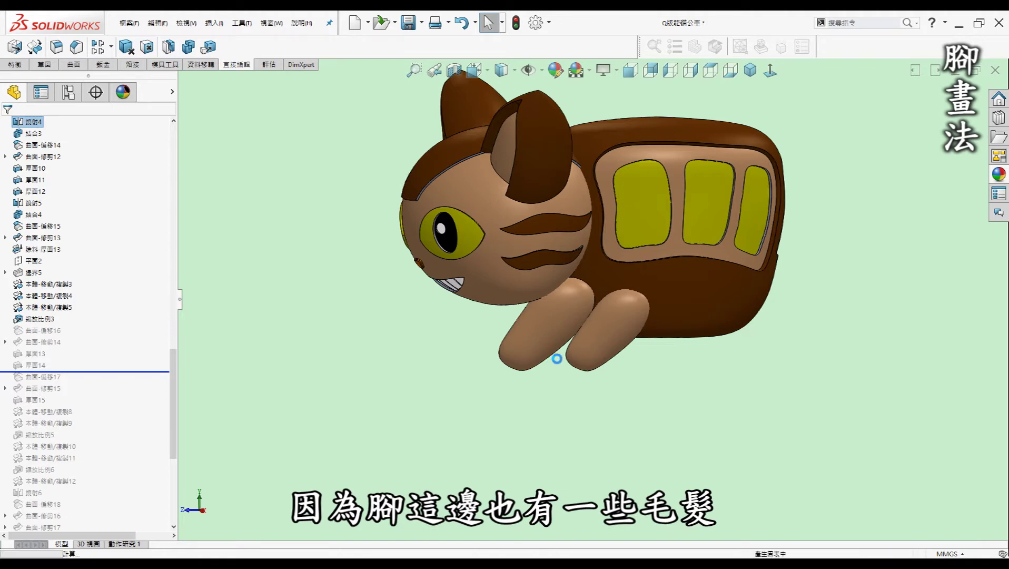
# Display the stripe outline sketch on the front leg's offset surface
pyautogui.click(35, 331)
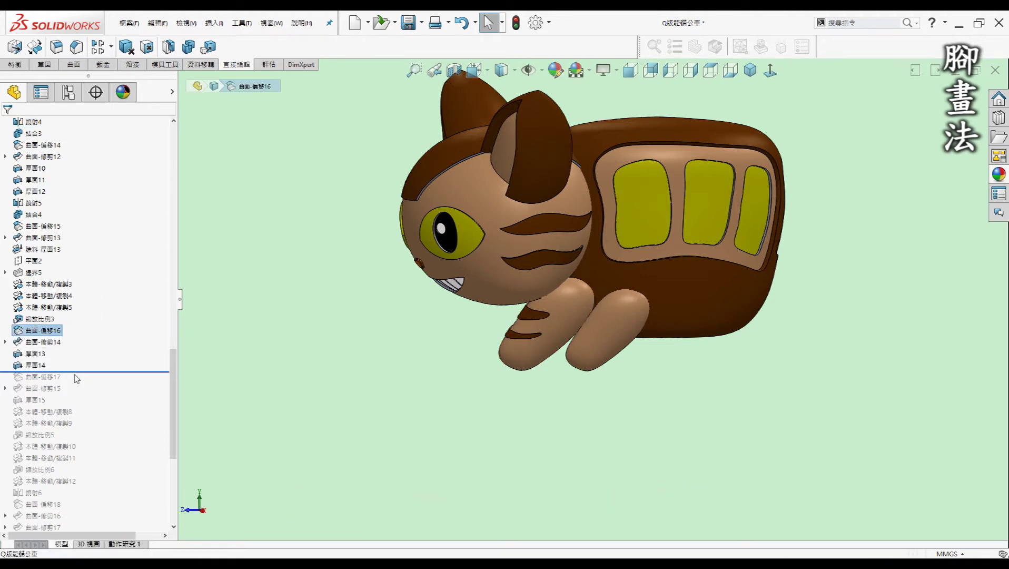
pyautogui.click(6, 342)
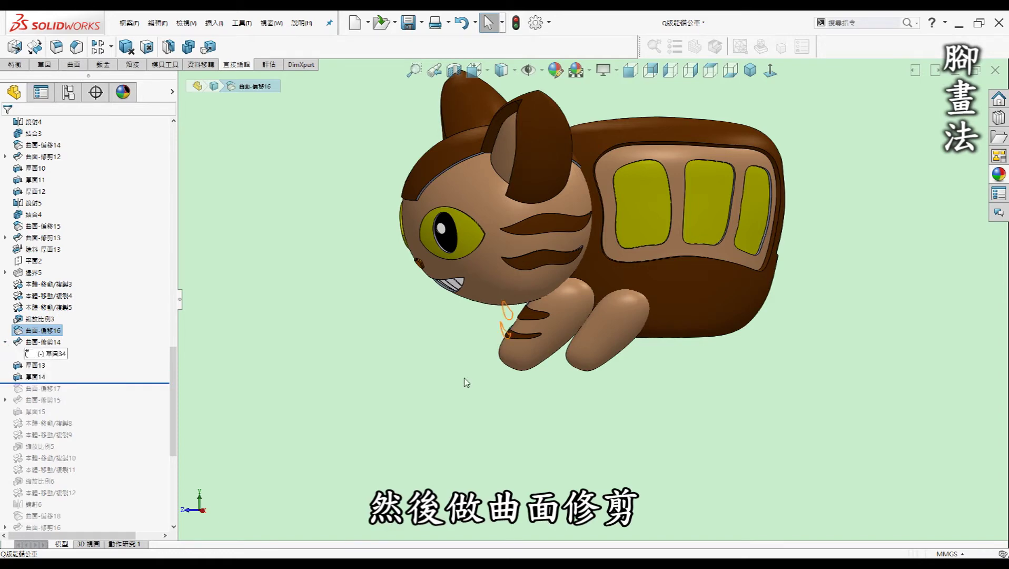
pyautogui.click(505, 332)
pyautogui.scroll(-2, 505, 337)
pyautogui.scroll(-2, 508, 336)
pyautogui.scroll(-2, 511, 335)
pyautogui.moveTo(510, 335)
pyautogui.mouseDown(button='middle')
pyautogui.moveTo(557, 318)
pyautogui.moveTo(540, 315)
pyautogui.moveTo(711, 313)
pyautogui.mouseUp(button='middle')
pyautogui.scroll(-3, 556, 318)
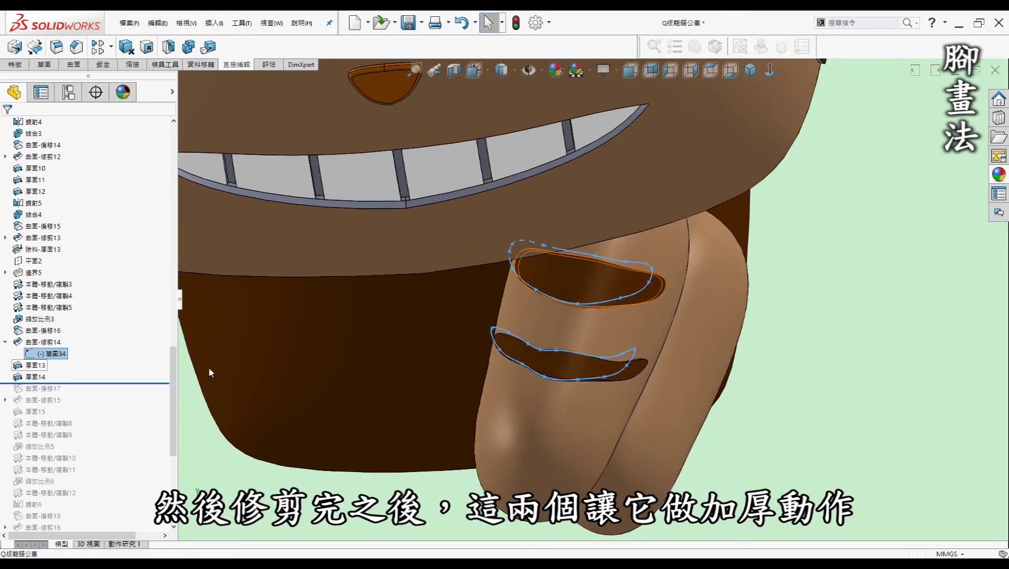
pyautogui.press('Escape')
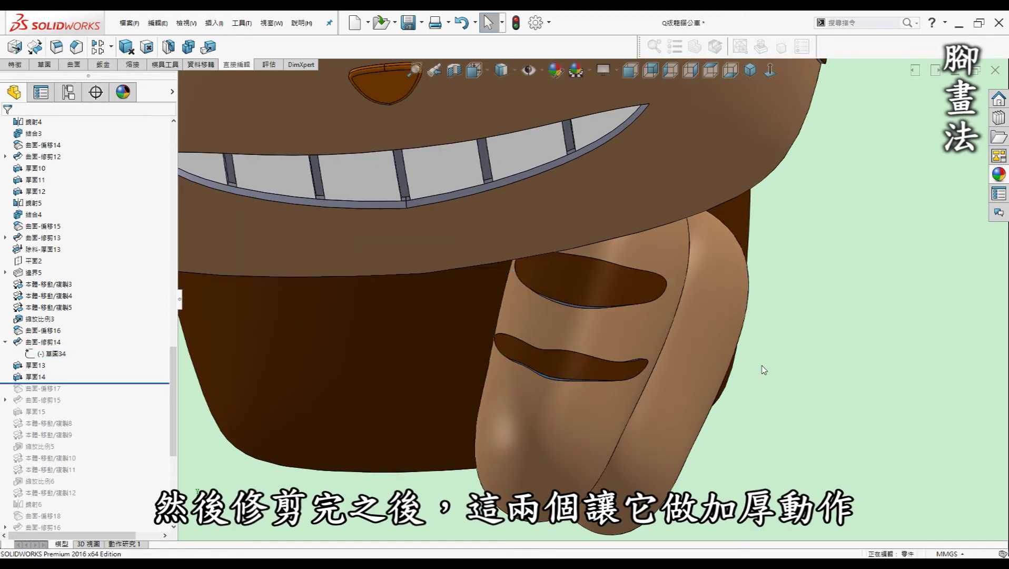
# Inspect the whole cat bus and roll forward below 厚面14 for the striped front leg
pyautogui.scroll(5, 623, 275)
pyautogui.moveTo(622, 275)
pyautogui.mouseDown(button='middle')
pyautogui.moveTo(786, 365)
pyautogui.moveTo(432, 357)
pyautogui.moveTo(652, 317)
pyautogui.mouseUp(button='middle')
pyautogui.scroll(-5, 652, 317)
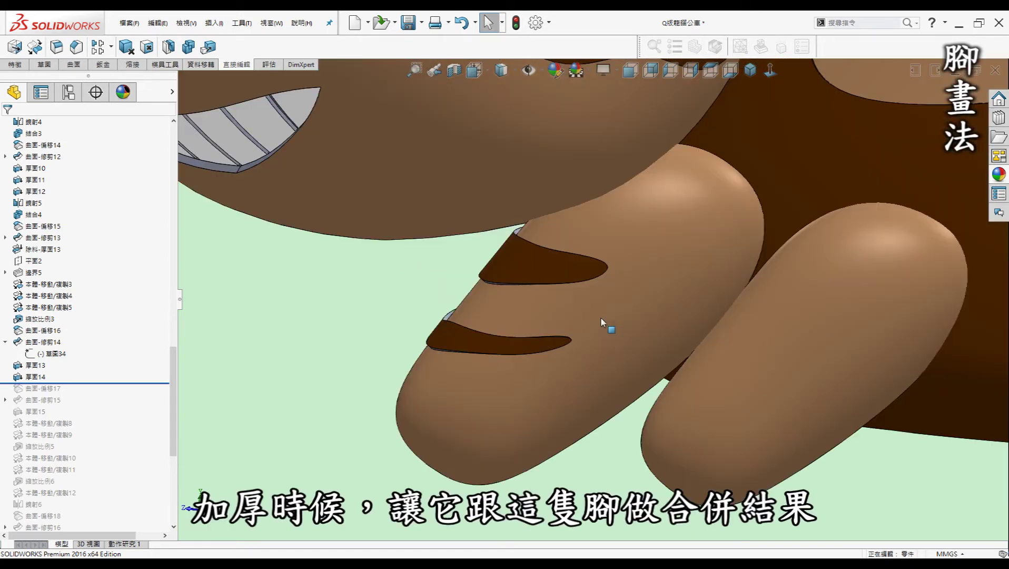
pyautogui.scroll(2, 675, 212)
pyautogui.scroll(3, 439, 308)
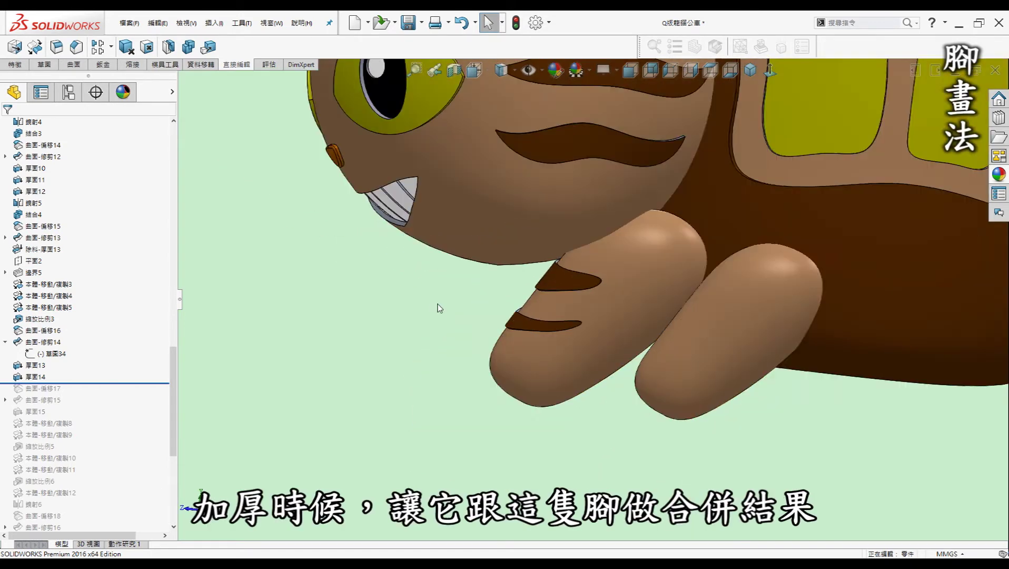
pyautogui.scroll(-1, 460, 304)
pyautogui.scroll(3, 460, 304)
pyautogui.moveTo(477, 309); pyautogui.dragTo(514, 315, button='middle')
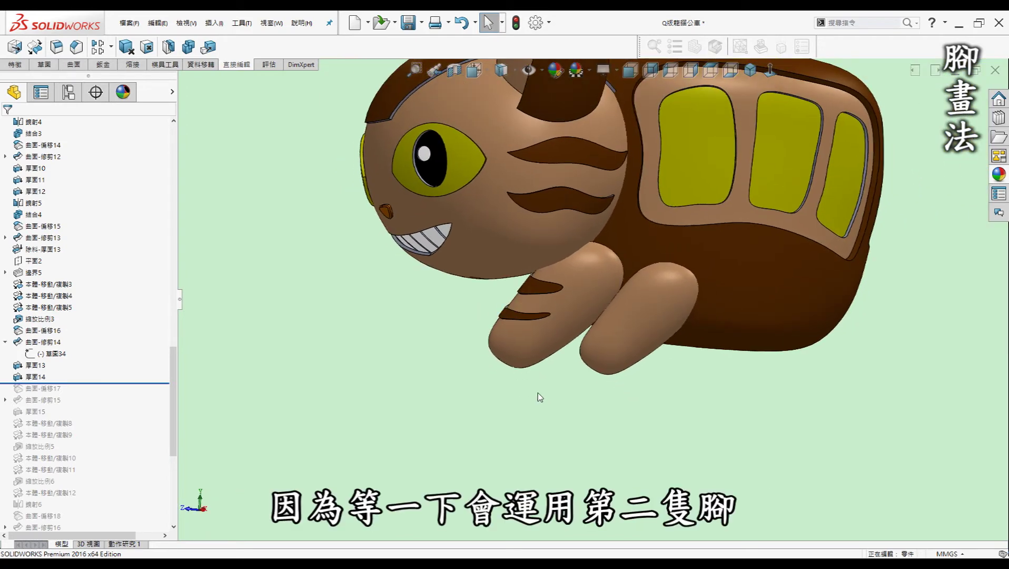
pyautogui.click(657, 322)
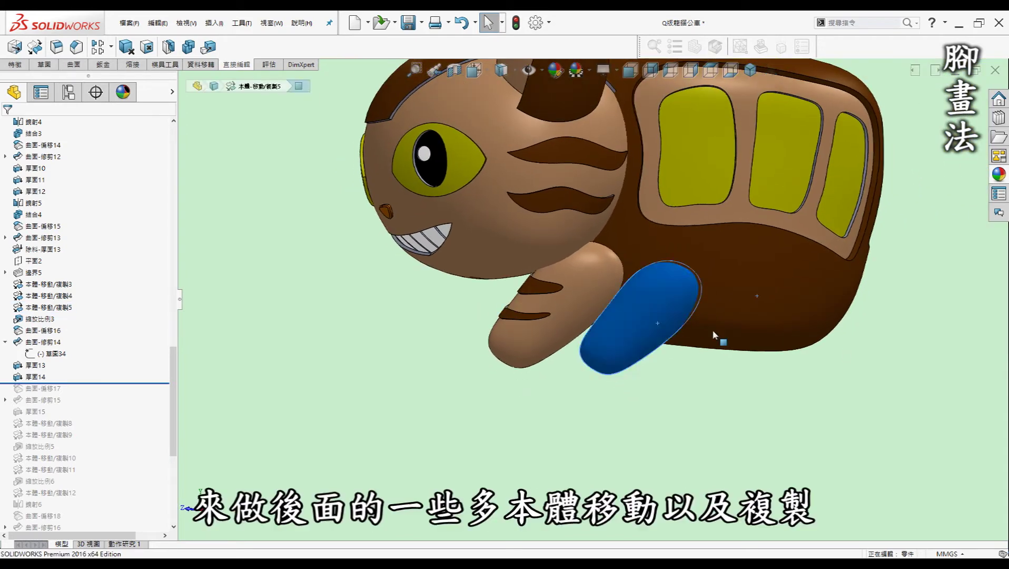
pyautogui.press('Escape')
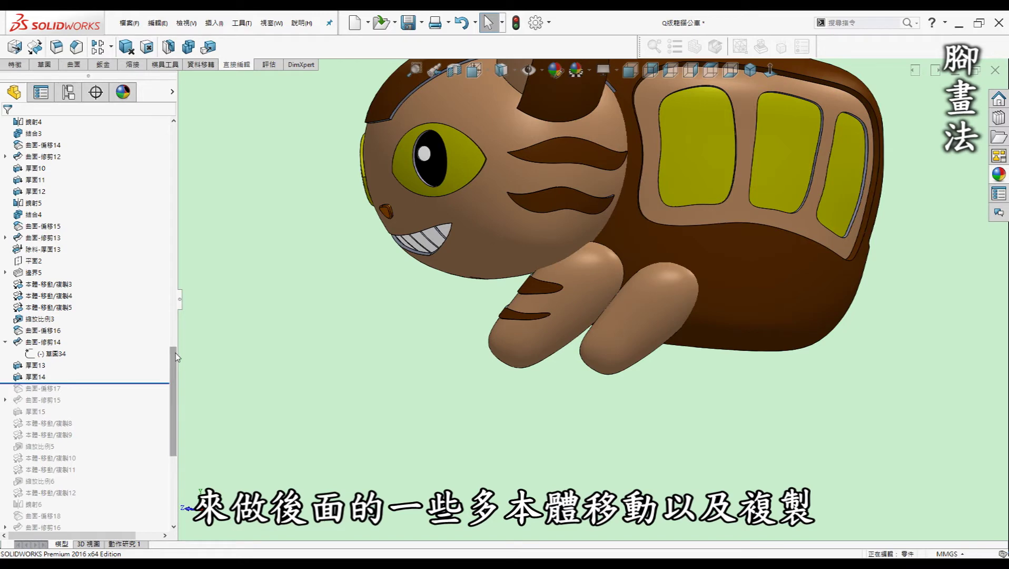
pyautogui.moveTo(175, 357); pyautogui.dragTo(169, 377)
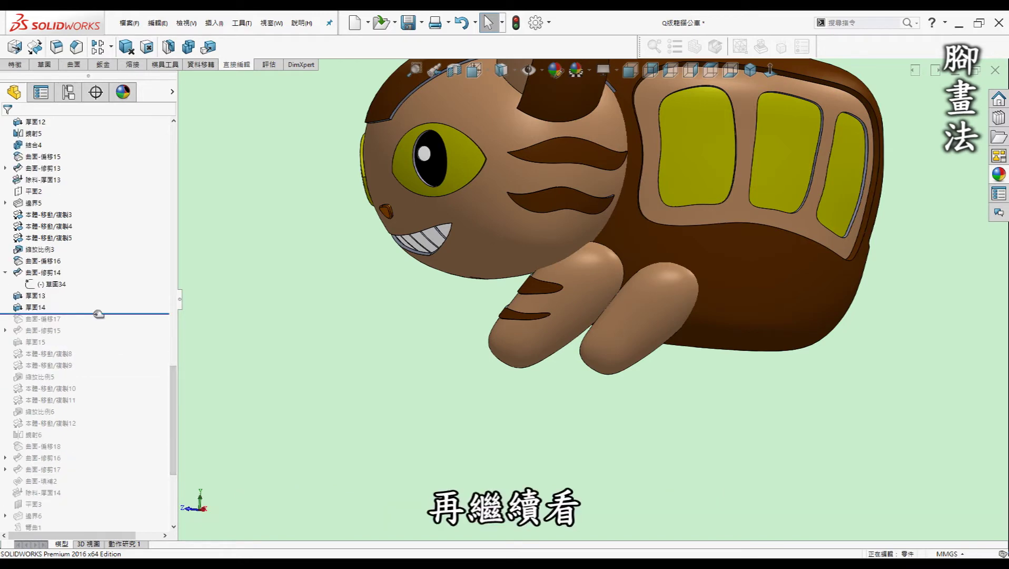
# Roll through 曲面-偏移17, 曲面-修剪15 and 加厚15 to stripe the second leg
pyautogui.moveTo(99, 313); pyautogui.dragTo(135, 345)
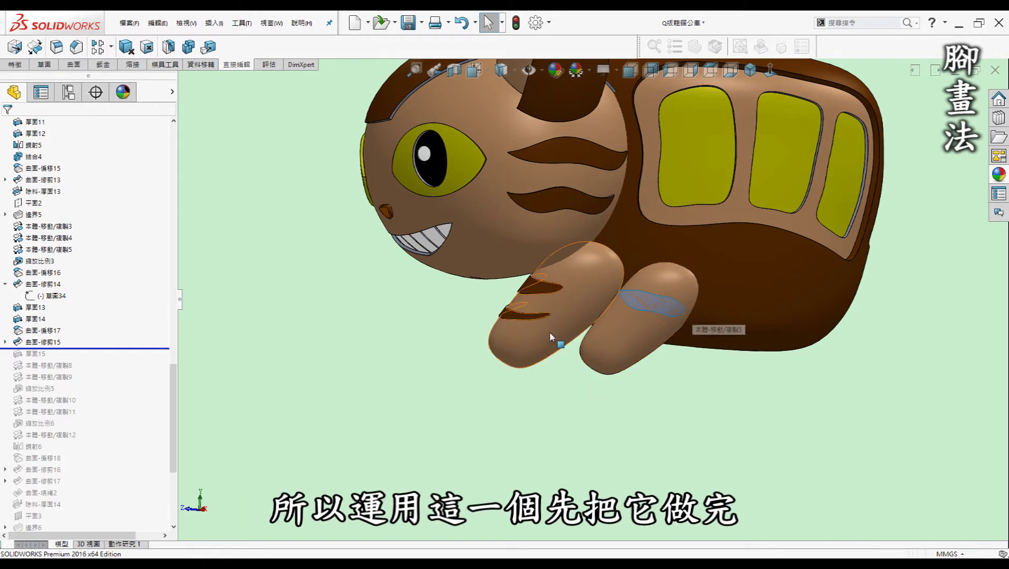
pyautogui.click(77, 349)
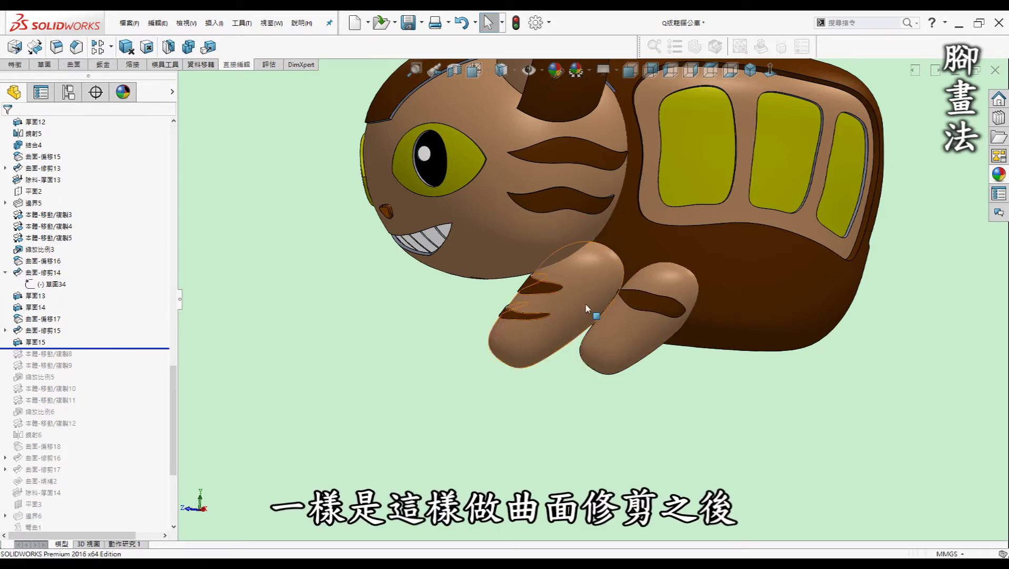
pyautogui.scroll(-3, 654, 327)
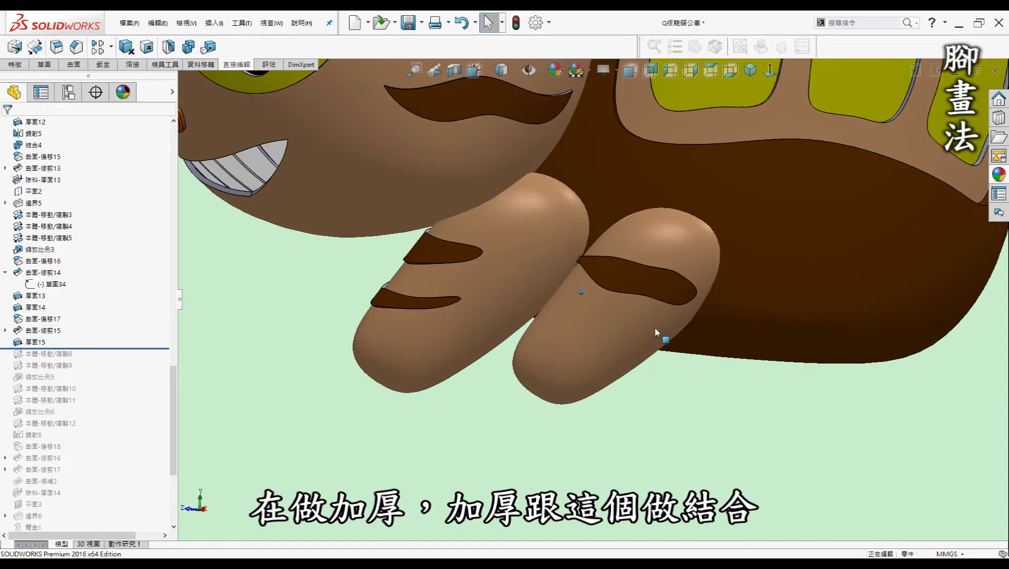
pyautogui.scroll(-2, 654, 327)
pyautogui.click(626, 323)
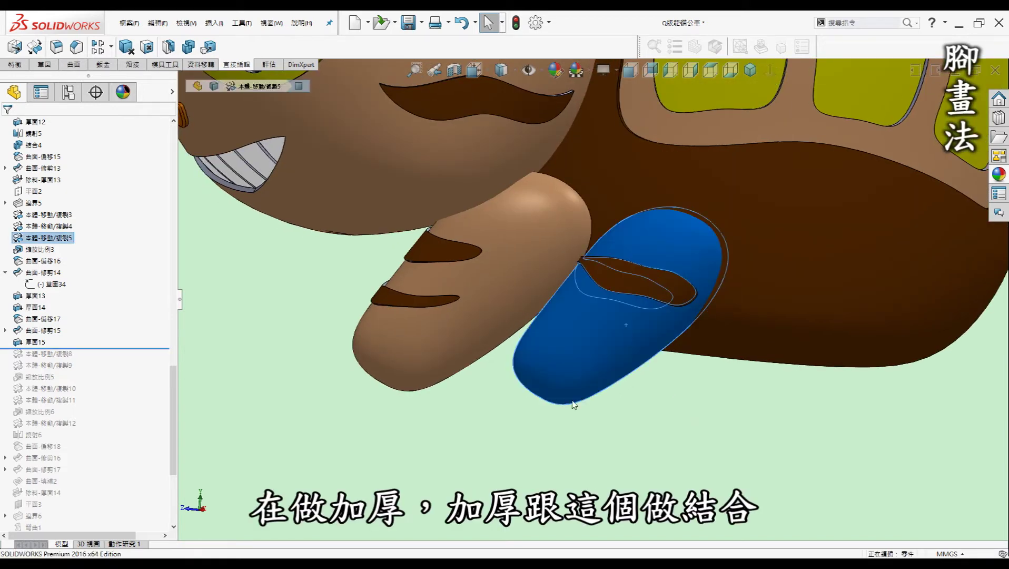
pyautogui.press('Escape')
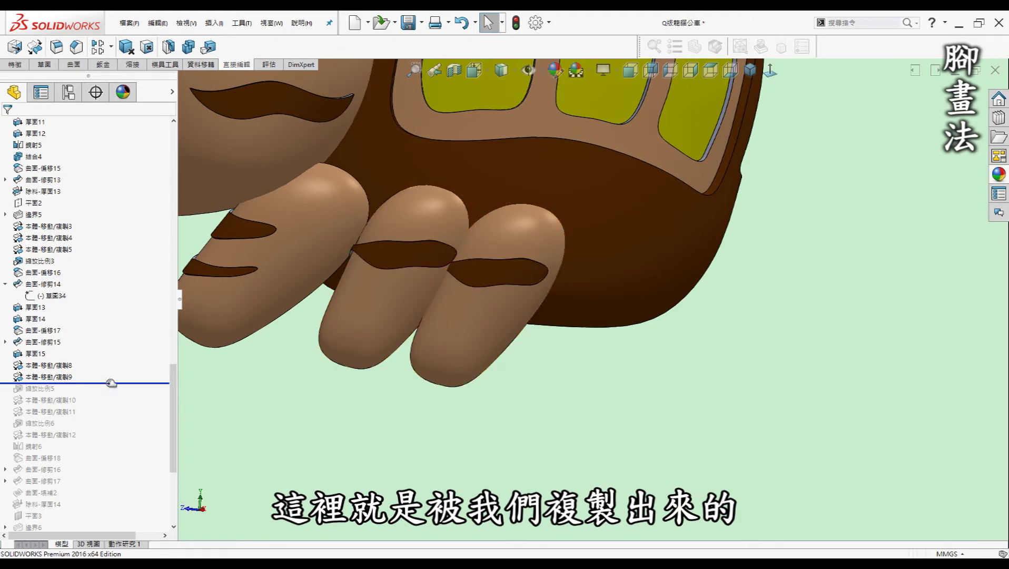
# Roll through 縮放比例6 and 本體-移動/複製8–12 to add the remaining striped legs
pyautogui.moveTo(111, 383); pyautogui.dragTo(108, 391)
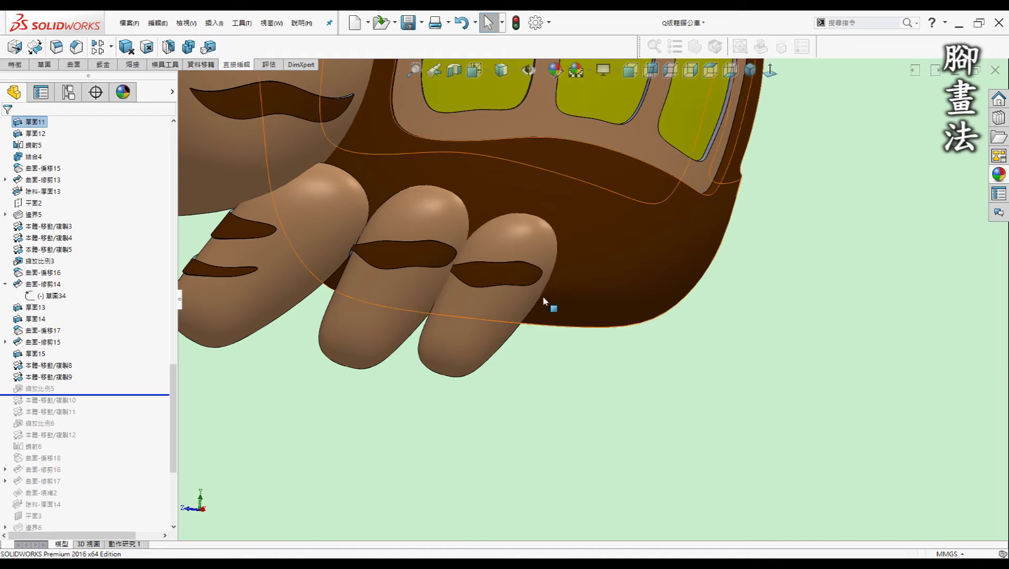
pyautogui.scroll(-2, 537, 296)
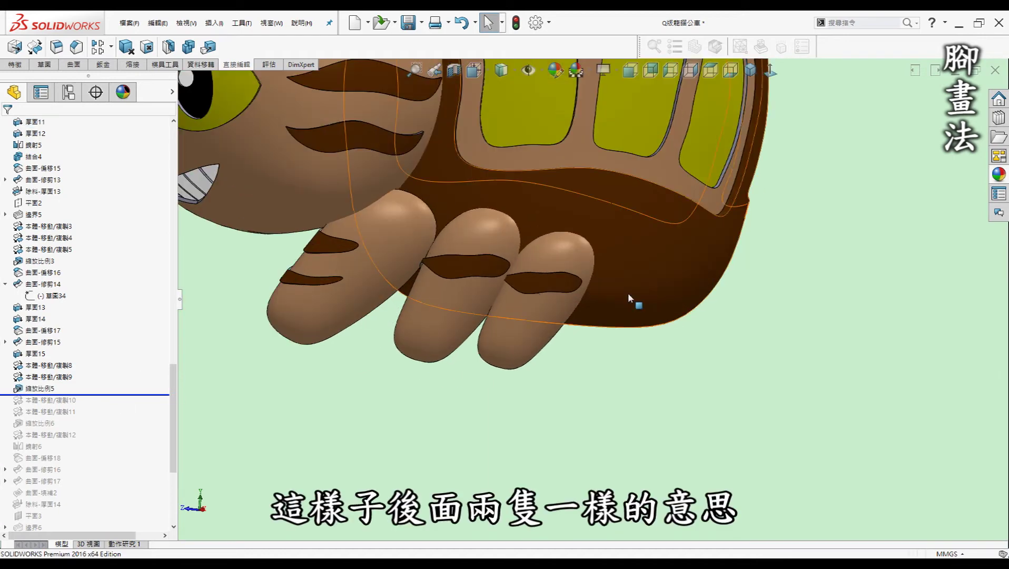
pyautogui.scroll(-1, 79, 375)
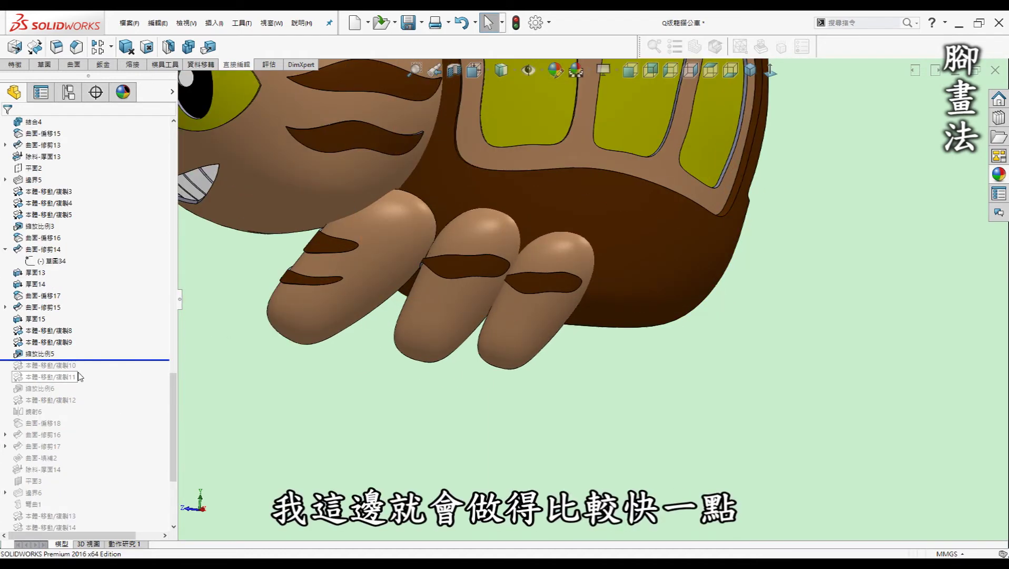
pyautogui.moveTo(96, 408); pyautogui.dragTo(96, 408)
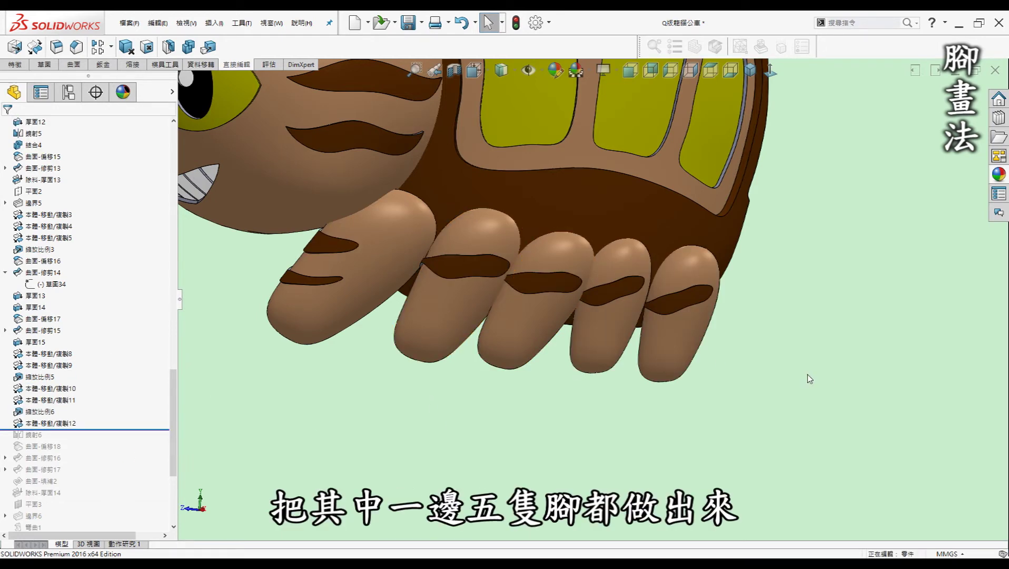
pyautogui.scroll(2, 611, 298)
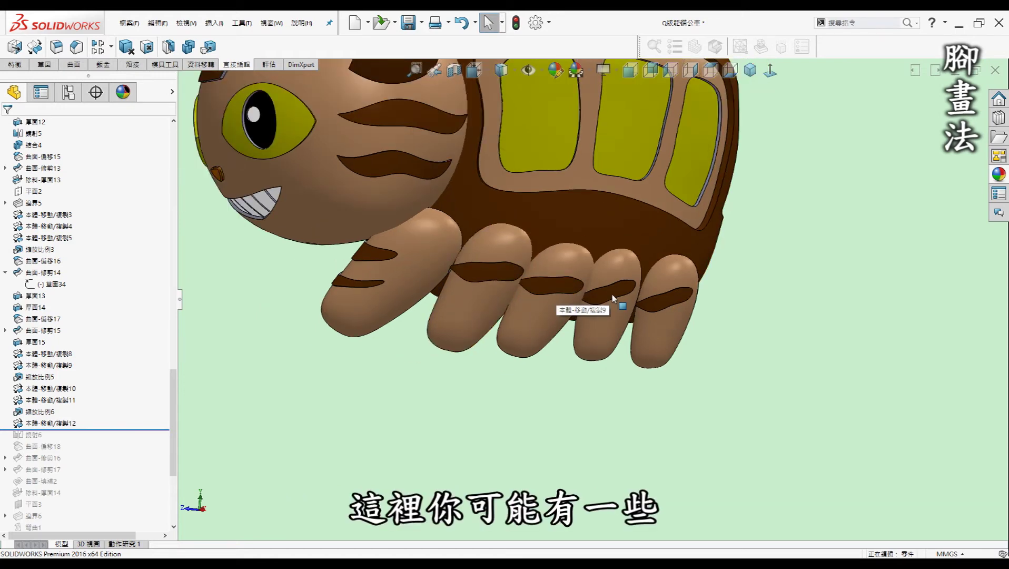
# Inspect the row of legs from front, bottom and oblique views
pyautogui.moveTo(652, 292); pyautogui.dragTo(567, 315, button='middle')
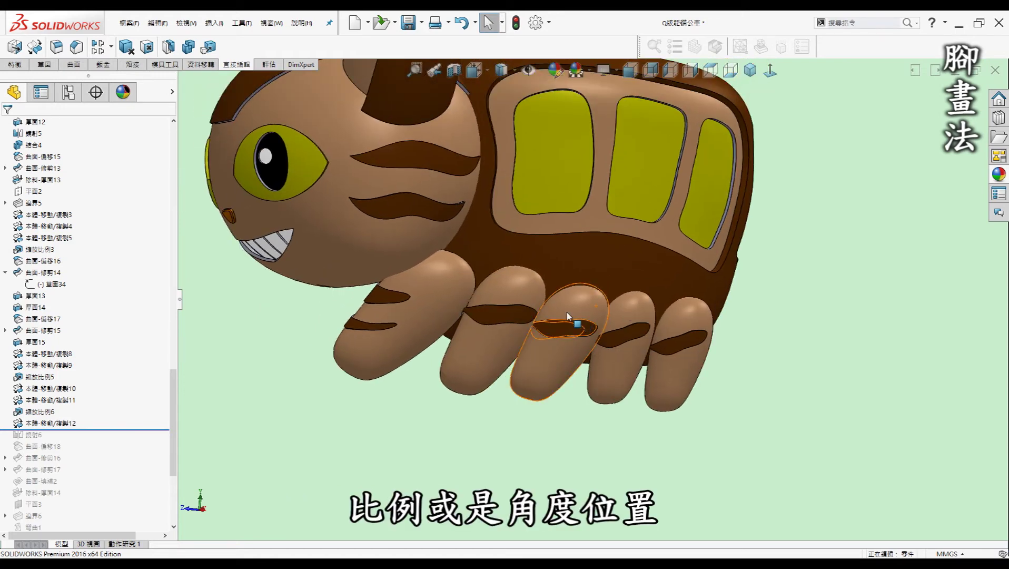
pyautogui.hotkey('ctrl', '1')
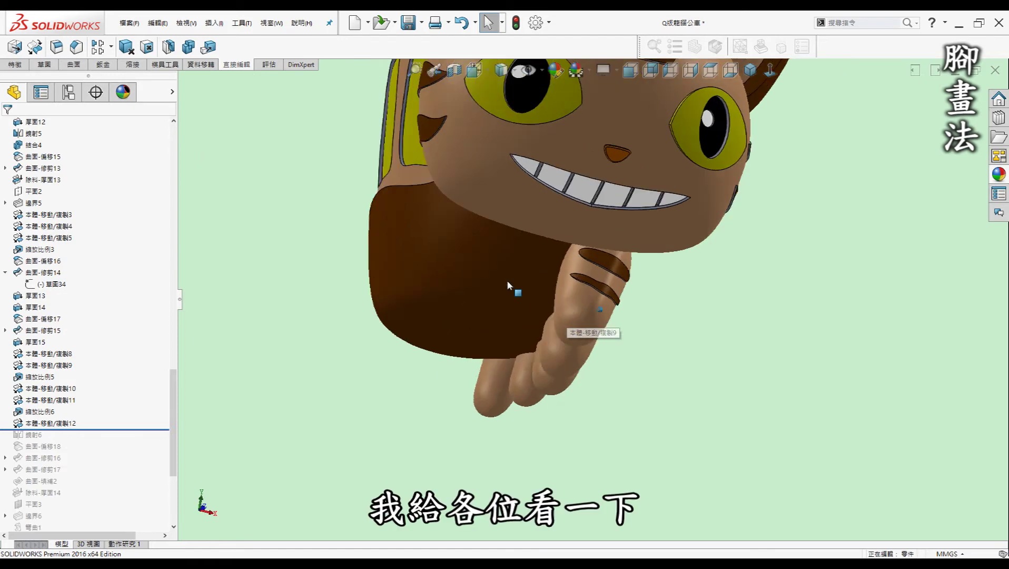
pyautogui.hotkey('ctrl', '6')
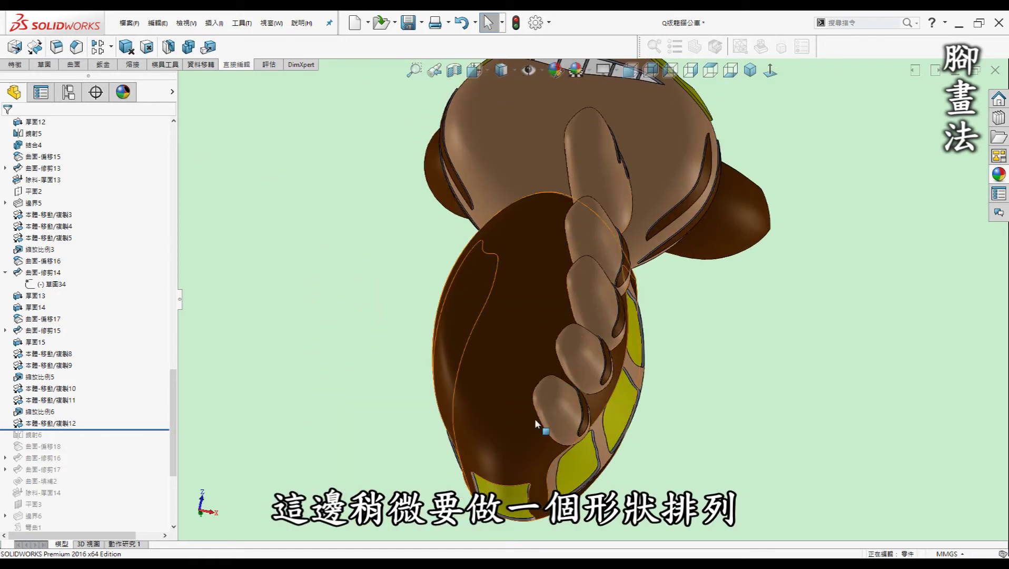
pyautogui.moveTo(581, 153)
pyautogui.mouseDown(button='middle')
pyautogui.moveTo(581, 171)
pyautogui.moveTo(688, 222)
pyautogui.moveTo(653, 264)
pyautogui.moveTo(725, 318)
pyautogui.mouseUp(button='middle')
pyautogui.scroll(-3, 726, 269)
pyautogui.scroll(-3, 715, 267)
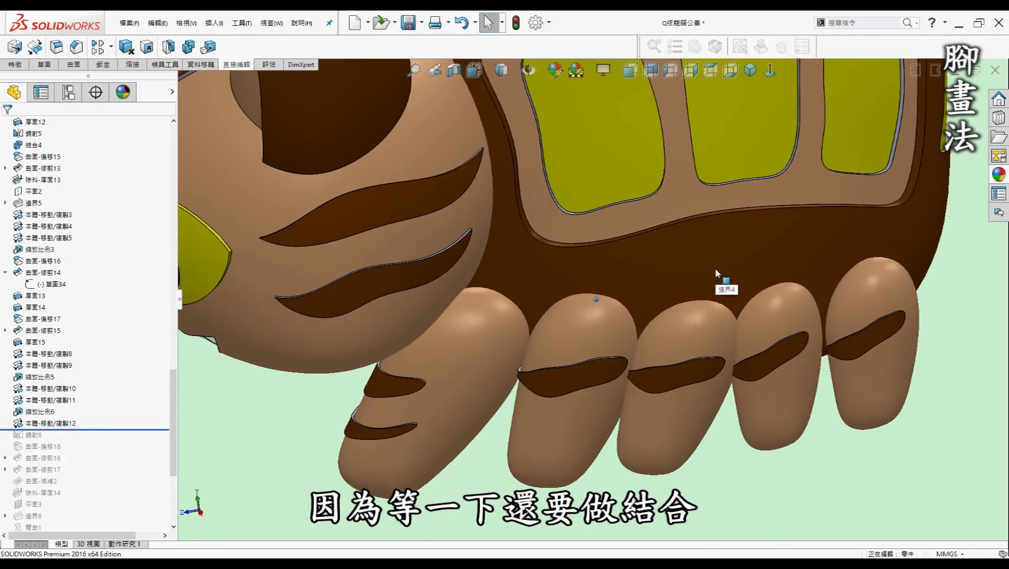
pyautogui.scroll(-1, 715, 267)
pyautogui.hotkey('shift', 'Up')
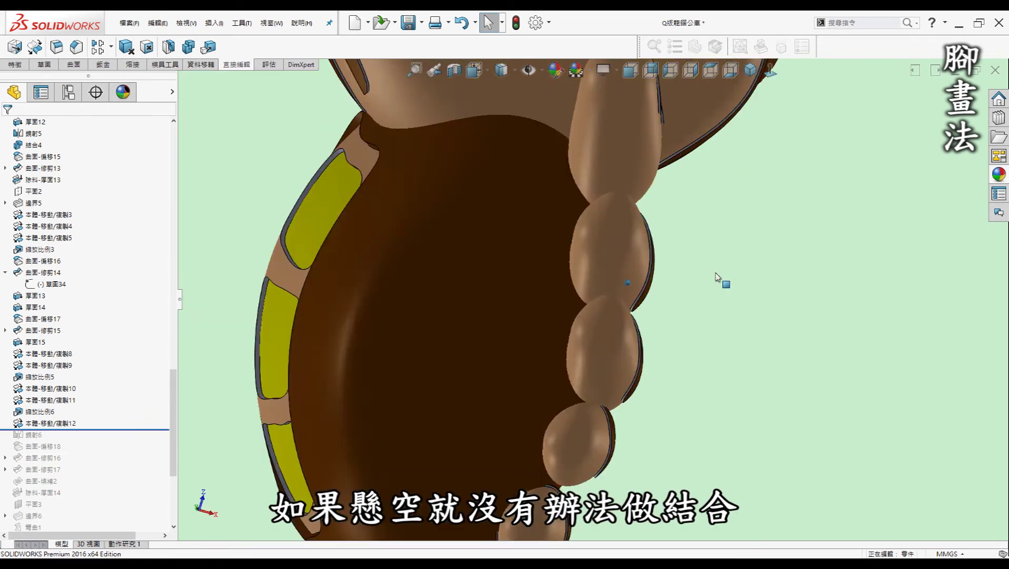
pyautogui.moveTo(715, 275)
pyautogui.mouseDown(button='middle')
pyautogui.moveTo(637, 206)
pyautogui.moveTo(648, 274)
pyautogui.mouseUp(button='middle')
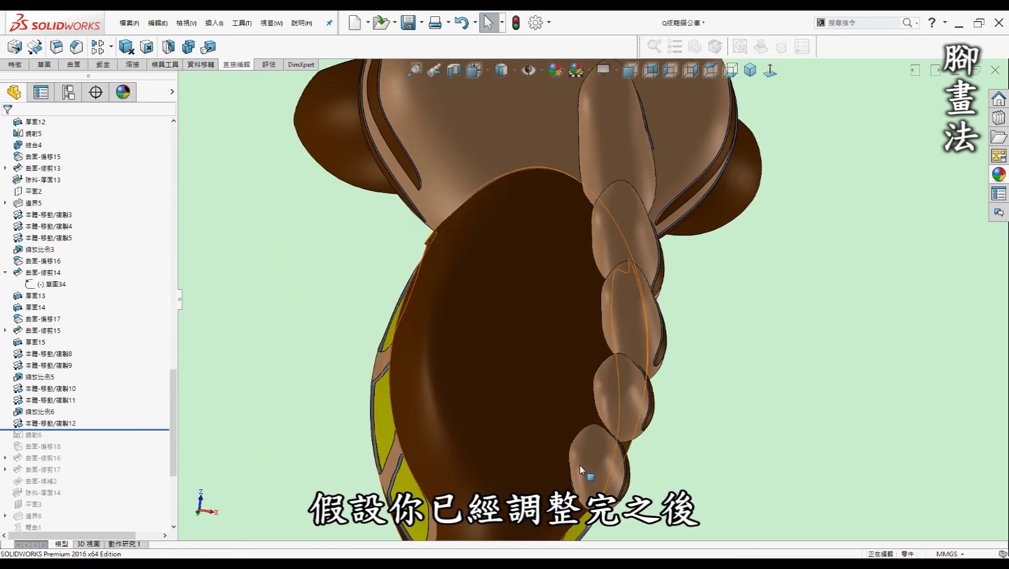
pyautogui.moveTo(664, 174)
pyautogui.mouseDown(button='middle')
pyautogui.moveTo(673, 187)
pyautogui.moveTo(642, 234)
pyautogui.moveTo(747, 260)
pyautogui.mouseUp(button='middle')
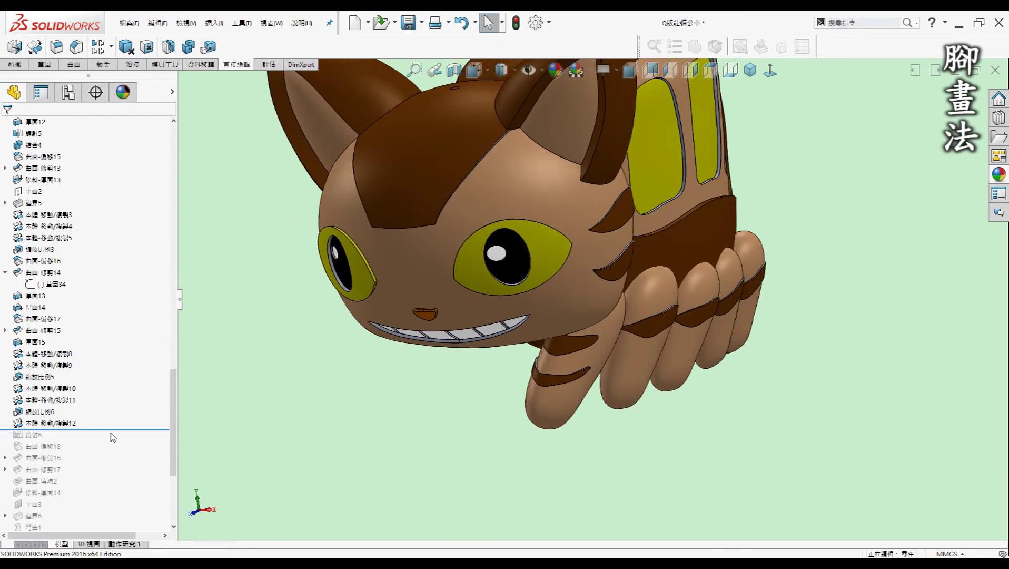
# Roll forward past 鏡射6 to mirror the legs, then orbit to check both sides
pyautogui.moveTo(118, 428); pyautogui.dragTo(113, 441)
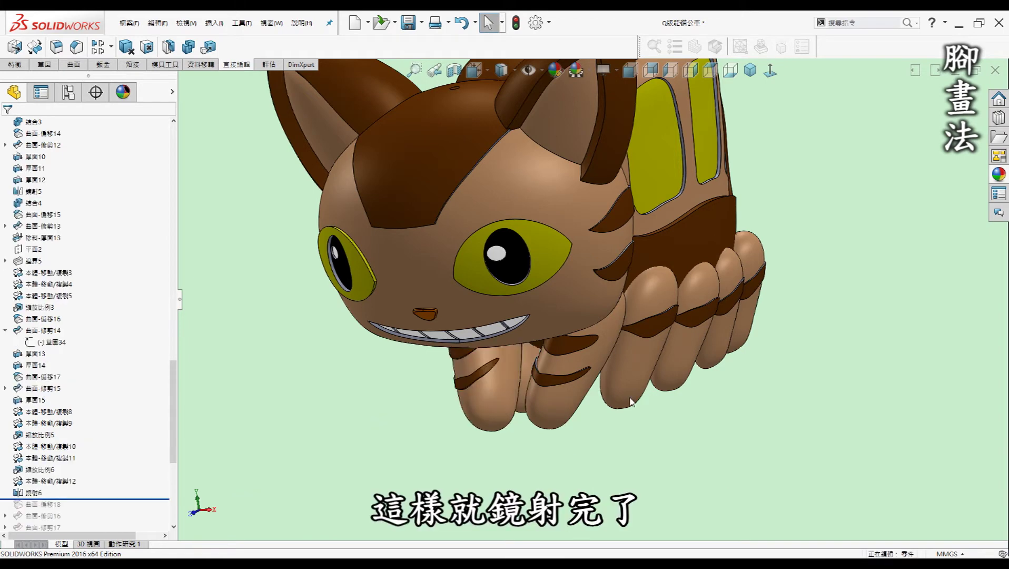
pyautogui.scroll(3, 660, 376)
pyautogui.moveTo(660, 376); pyautogui.dragTo(646, 349, button='middle')
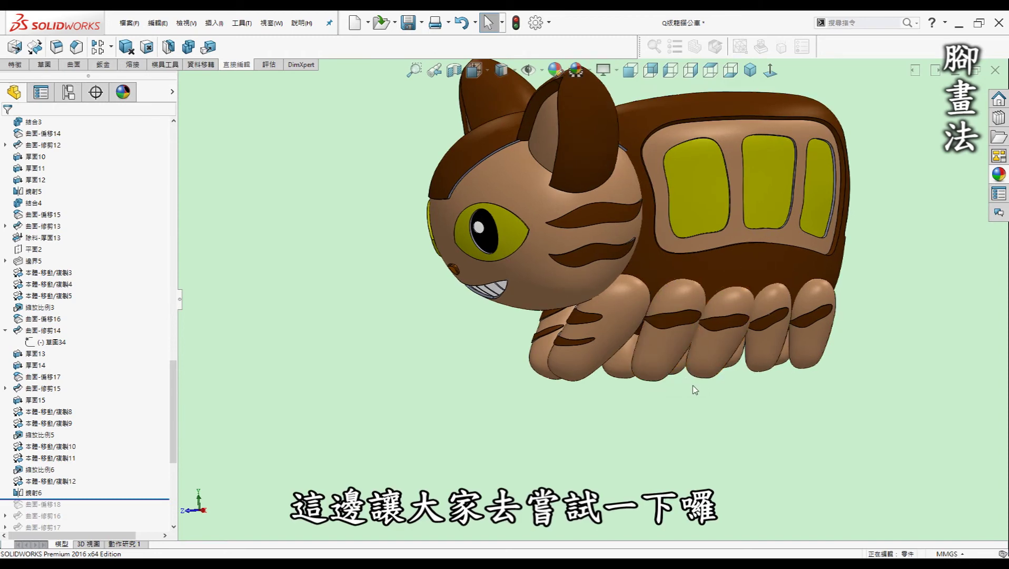
pyautogui.moveTo(398, 441)
pyautogui.mouseDown(button='middle')
pyautogui.moveTo(410, 412)
pyautogui.moveTo(615, 303)
pyautogui.moveTo(627, 329)
pyautogui.moveTo(598, 322)
pyautogui.mouseUp(button='middle')
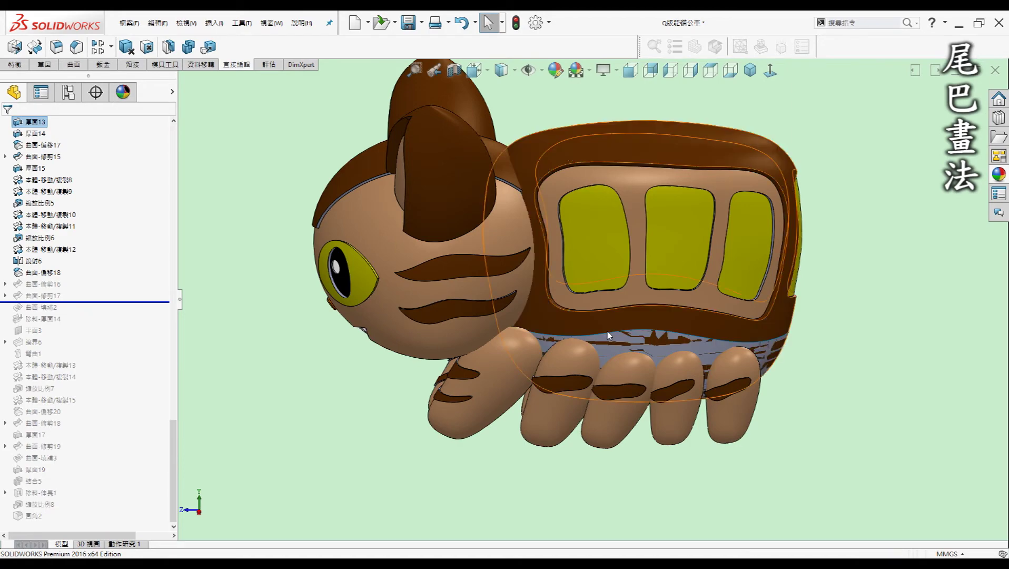
# Orbit and zoom to a rear-underside view of the catbus
pyautogui.scroll(-3, 750, 356)
pyautogui.moveTo(748, 359)
pyautogui.mouseDown(button='middle')
pyautogui.moveTo(745, 328)
pyautogui.moveTo(479, 295)
pyautogui.moveTo(679, 332)
pyautogui.moveTo(669, 275)
pyautogui.mouseUp(button='middle')
pyautogui.scroll(3, 745, 328)
pyautogui.scroll(-2, 479, 294)
pyautogui.scroll(-3, 659, 282)
pyautogui.scroll(-1, 649, 286)
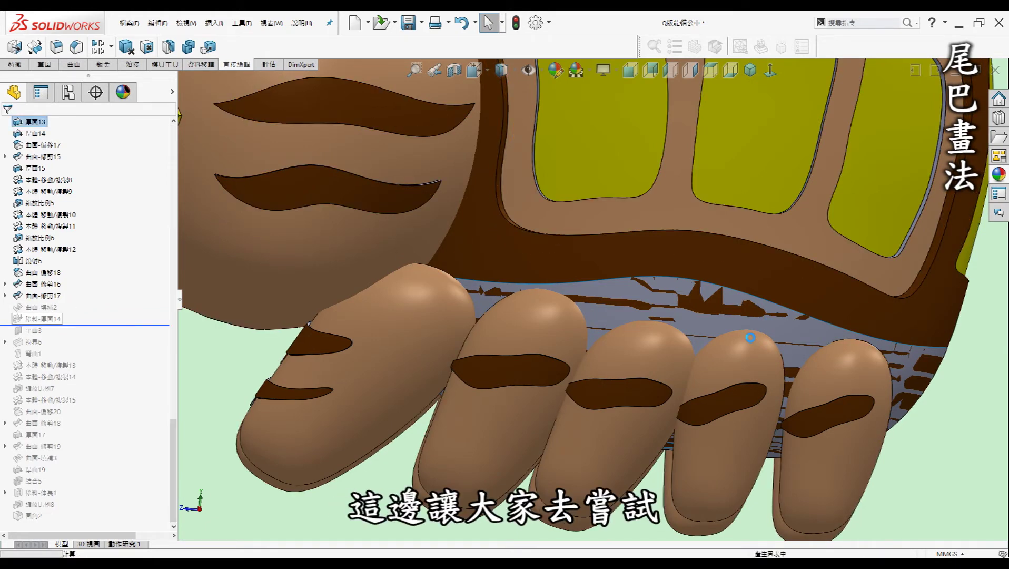
pyautogui.scroll(1, 608, 299)
pyautogui.scroll(1, 669, 299)
pyautogui.scroll(3, 666, 295)
# Tilt the view with the arrow keys to inspect the feet from underneath
pyautogui.press('Up')
pyautogui.press('Up')
pyautogui.press('Up')
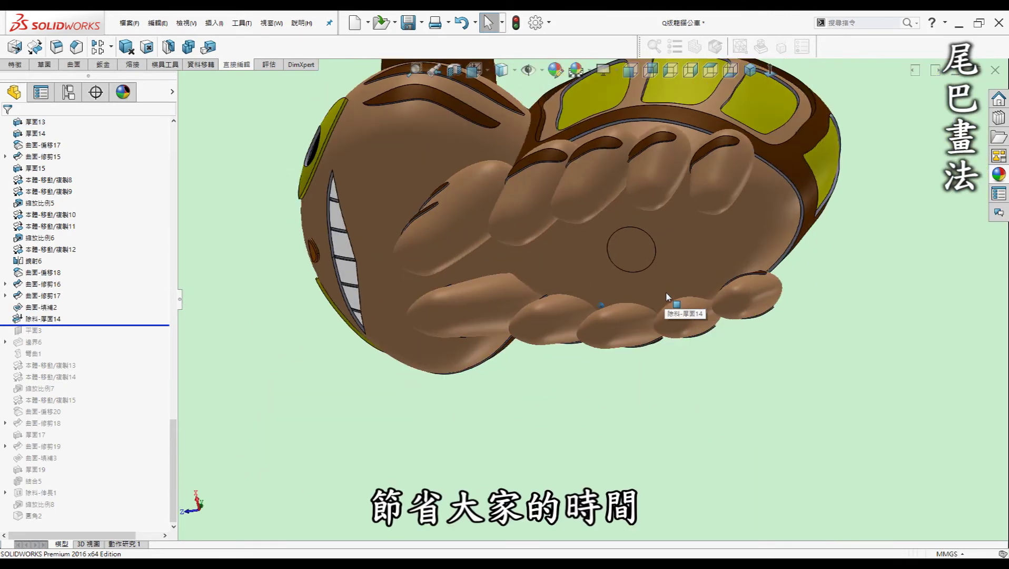
pyautogui.press('Down')
pyautogui.press('Down')
pyautogui.press('Down')
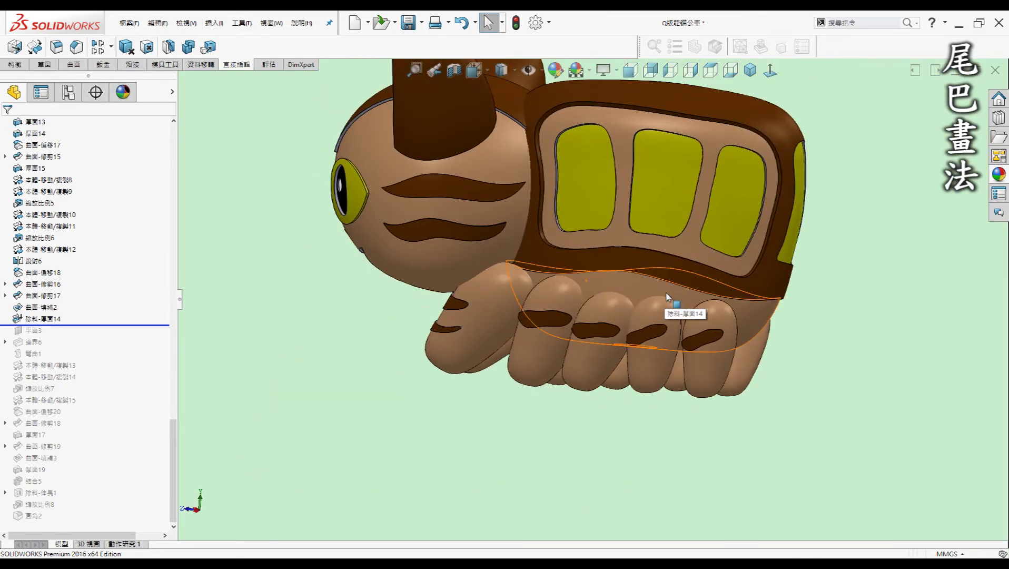
pyautogui.press('Right')
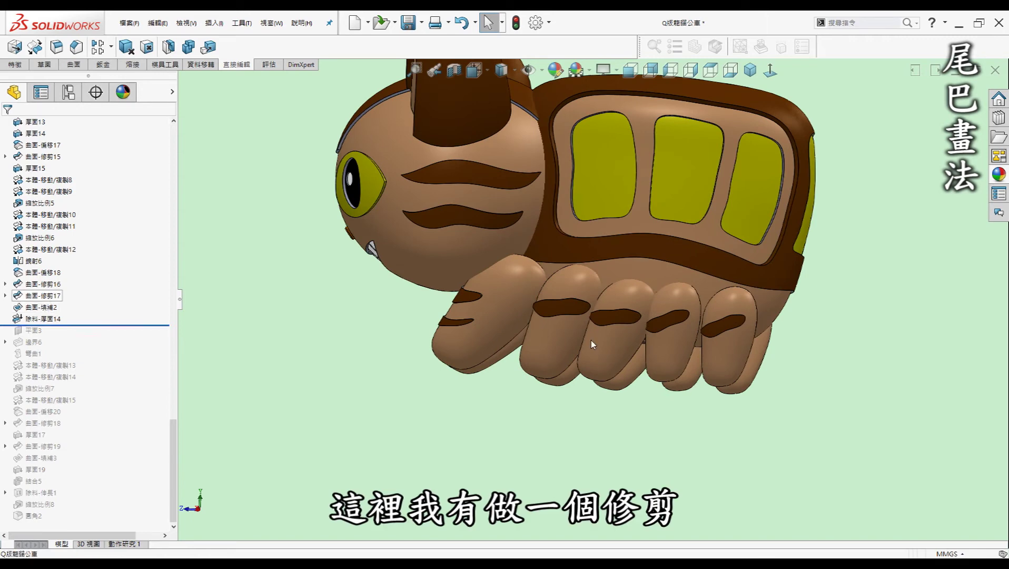
pyautogui.scroll(-3, 637, 363)
pyautogui.press('Up')
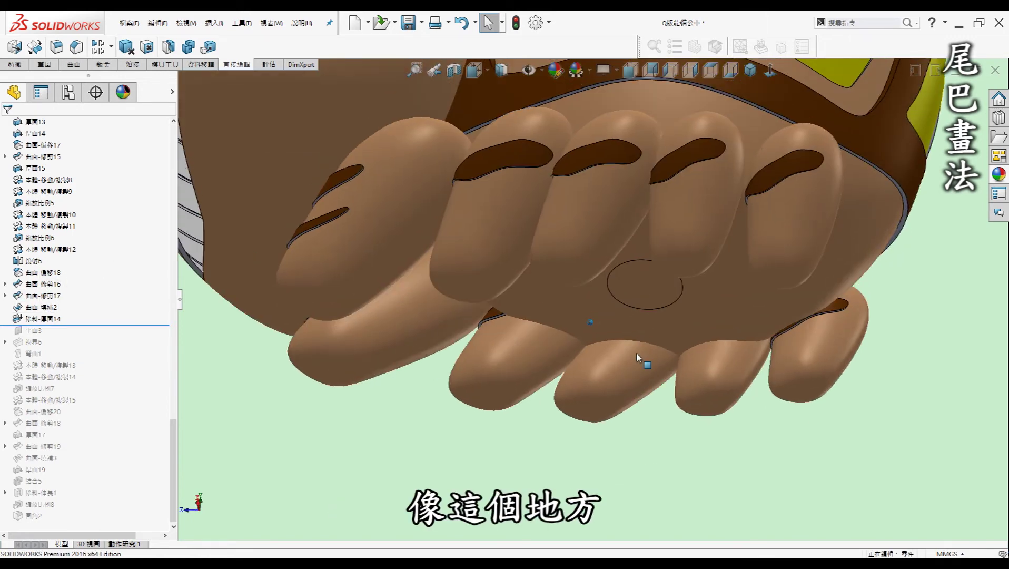
pyautogui.press('Up')
pyautogui.scroll(-2, 655, 309)
# Select the 除料-厚面14 cut under the feet, then orbit around the underside and side
pyautogui.click(638, 310)
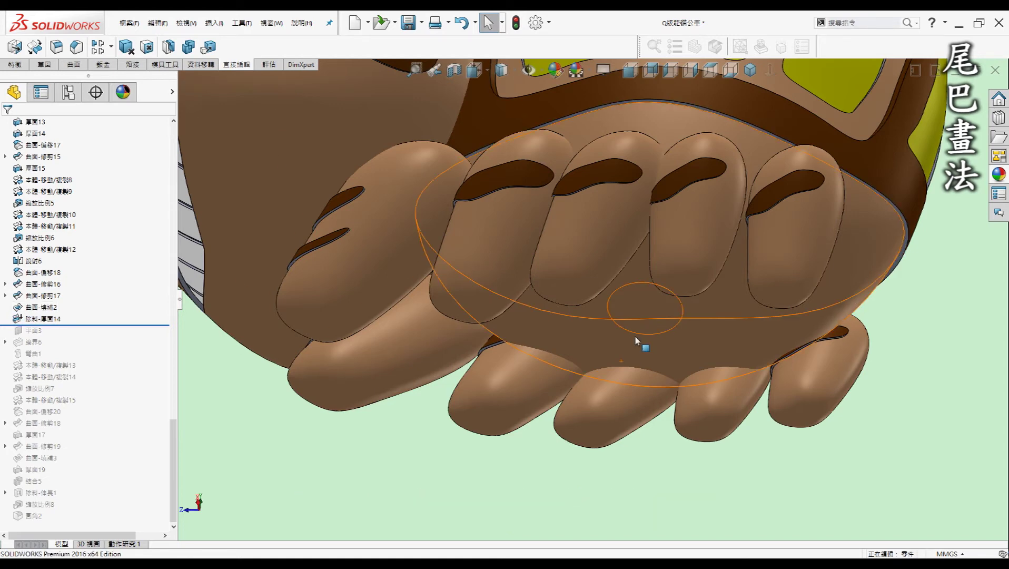
pyautogui.scroll(-3, 635, 336)
pyautogui.scroll(-2, 641, 333)
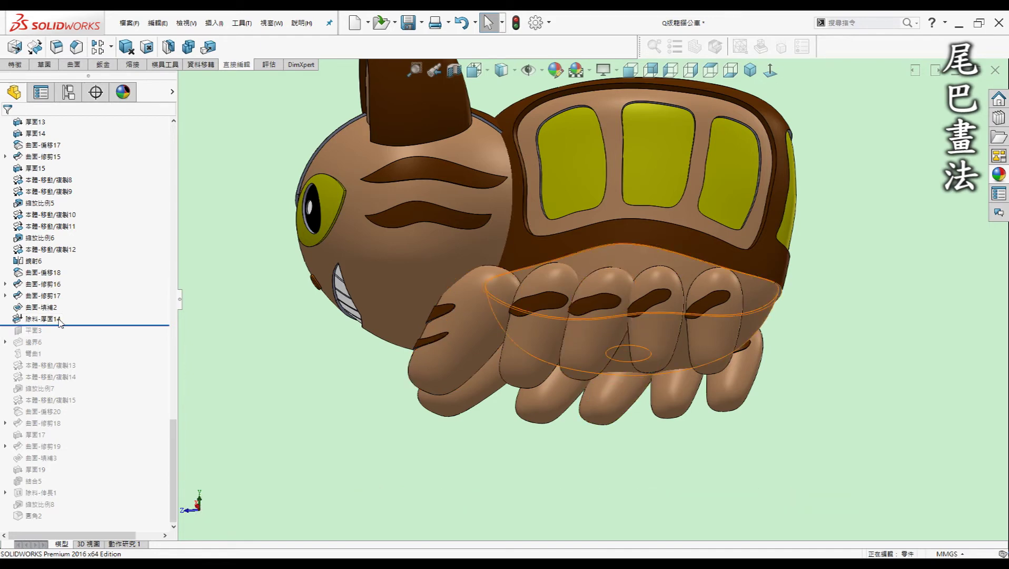
pyautogui.moveTo(630, 359); pyautogui.dragTo(630, 338, button='middle')
pyautogui.scroll(-3, 620, 310)
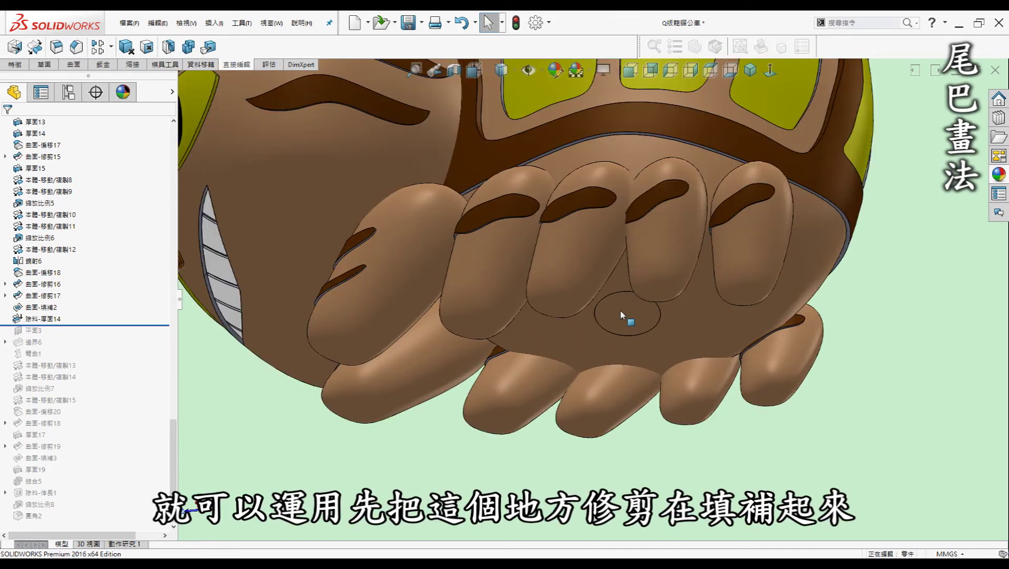
pyautogui.scroll(-3, 620, 311)
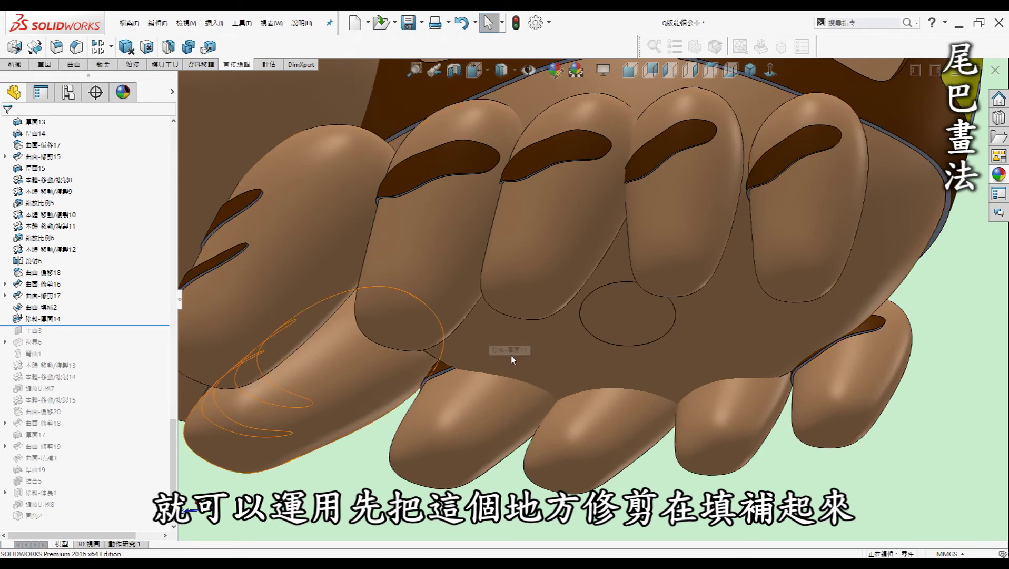
pyautogui.scroll(5, 665, 342)
pyautogui.moveTo(742, 289); pyautogui.dragTo(748, 309, button='middle')
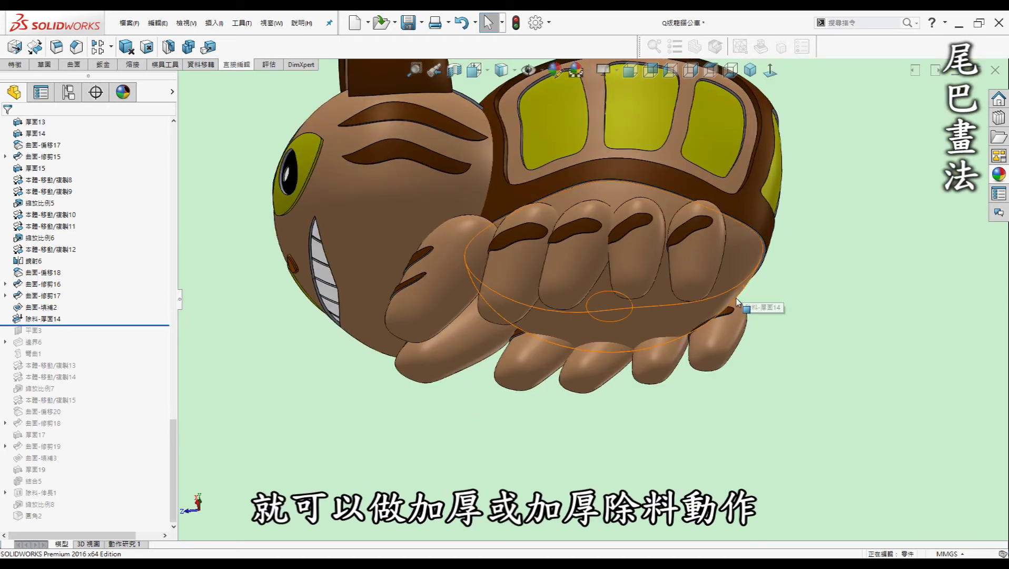
pyautogui.moveTo(678, 253); pyautogui.dragTo(661, 264, button='middle')
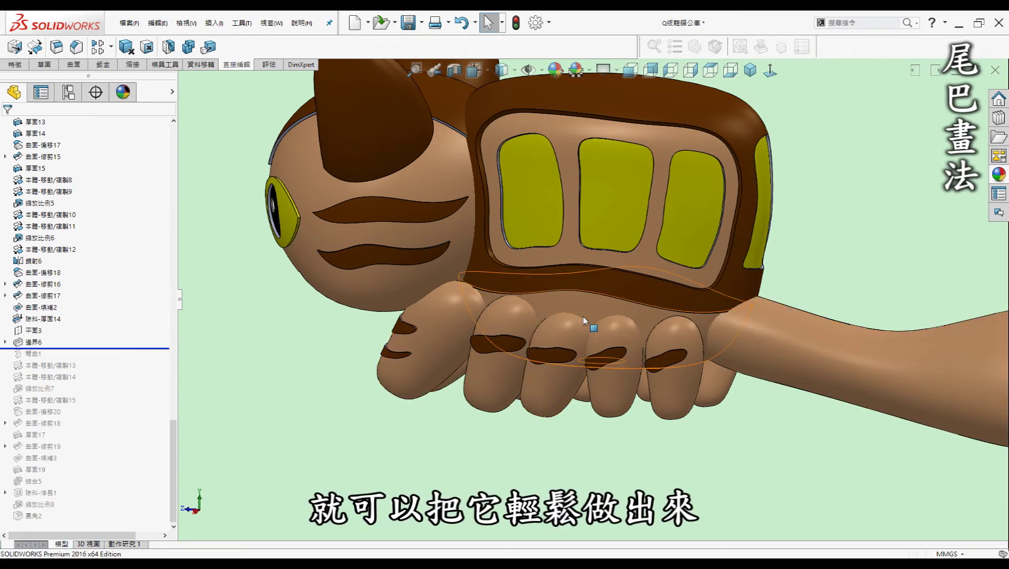
pyautogui.scroll(3, 587, 322)
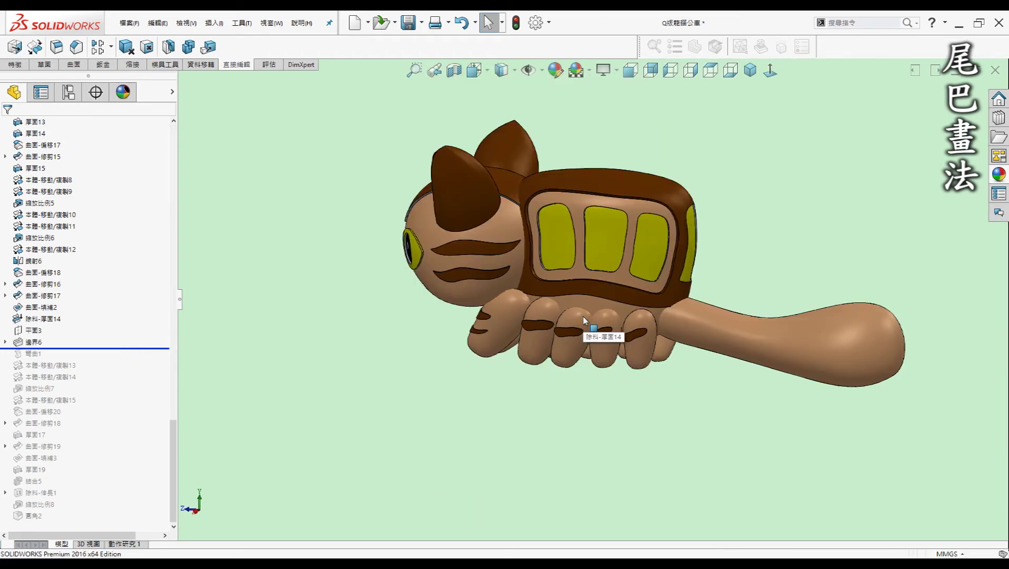
pyautogui.click(40, 344)
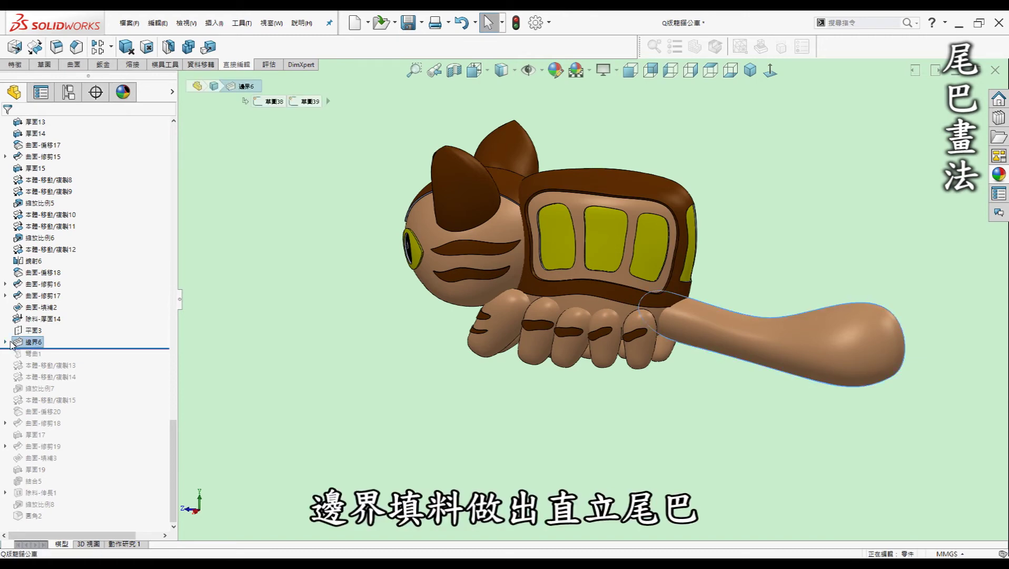
pyautogui.click(6, 342)
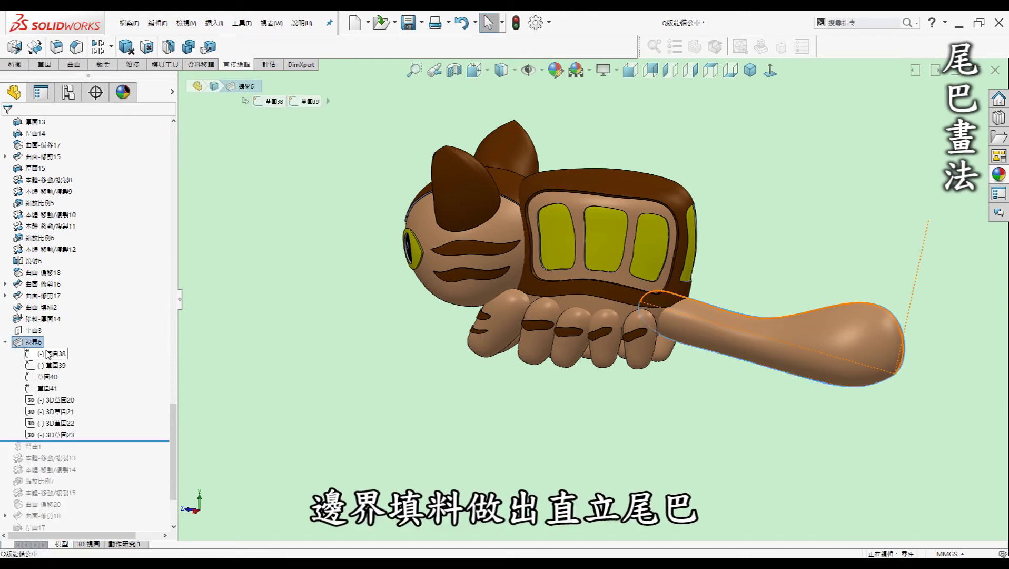
pyautogui.keyDown('shift'); pyautogui.click(63, 434); pyautogui.keyUp('shift')
pyautogui.scroll(3, 759, 384)
pyautogui.moveTo(766, 383); pyautogui.dragTo(761, 339, button='middle')
pyautogui.scroll(-3, 763, 332)
pyautogui.scroll(-2, 761, 323)
pyautogui.press('Left')
pyautogui.press('Left')
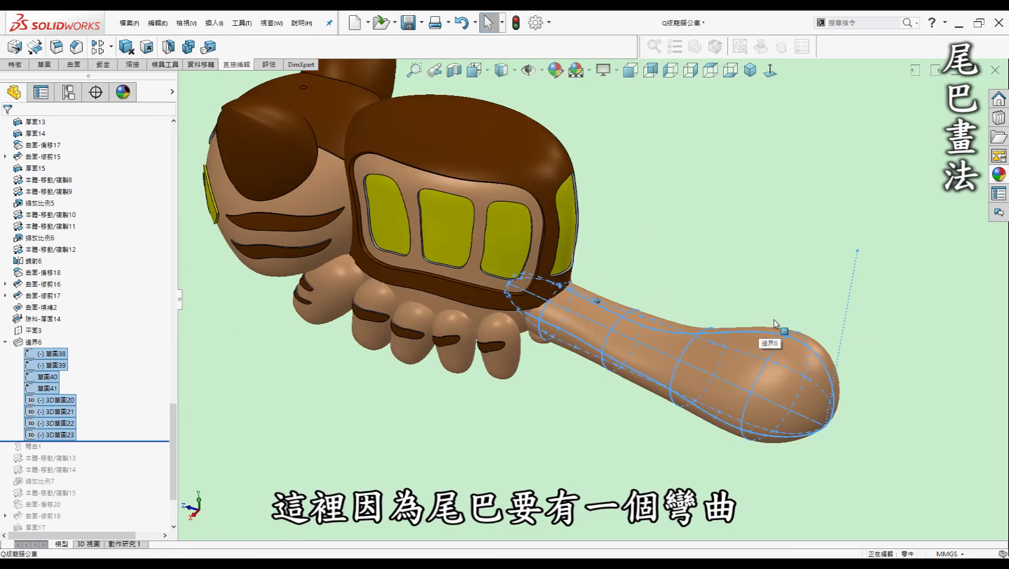
pyautogui.press('Left')
pyautogui.press('Left')
pyautogui.press('Left')
pyautogui.press('Left')
pyautogui.press('Left')
pyautogui.press('Left')
pyautogui.press('Left')
pyautogui.press('Left')
pyautogui.press('Left')
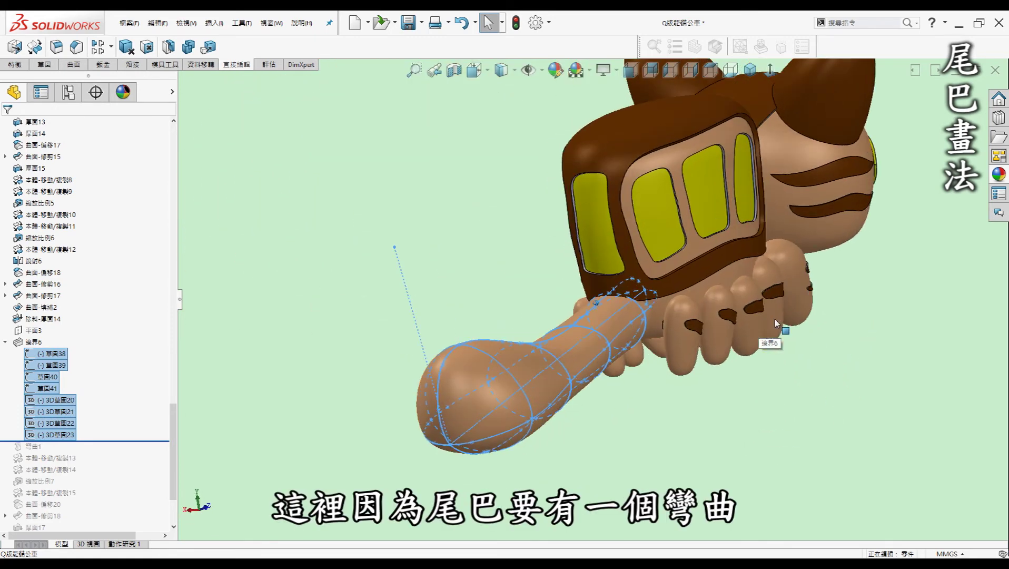
pyautogui.press('Left')
pyautogui.press('Left')
pyautogui.scroll(-2, 743, 326)
pyautogui.moveTo(742, 324); pyautogui.dragTo(723, 304, button='middle')
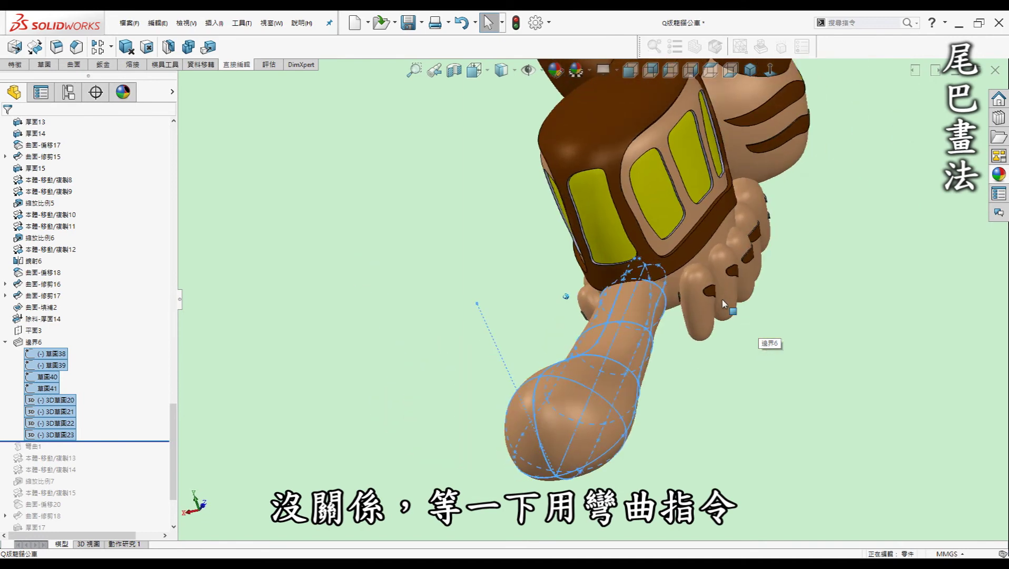
pyautogui.moveTo(653, 228); pyautogui.dragTo(854, 291, button='middle')
pyautogui.press('Left')
pyautogui.press('Left')
pyautogui.press('Left')
pyautogui.press('Left')
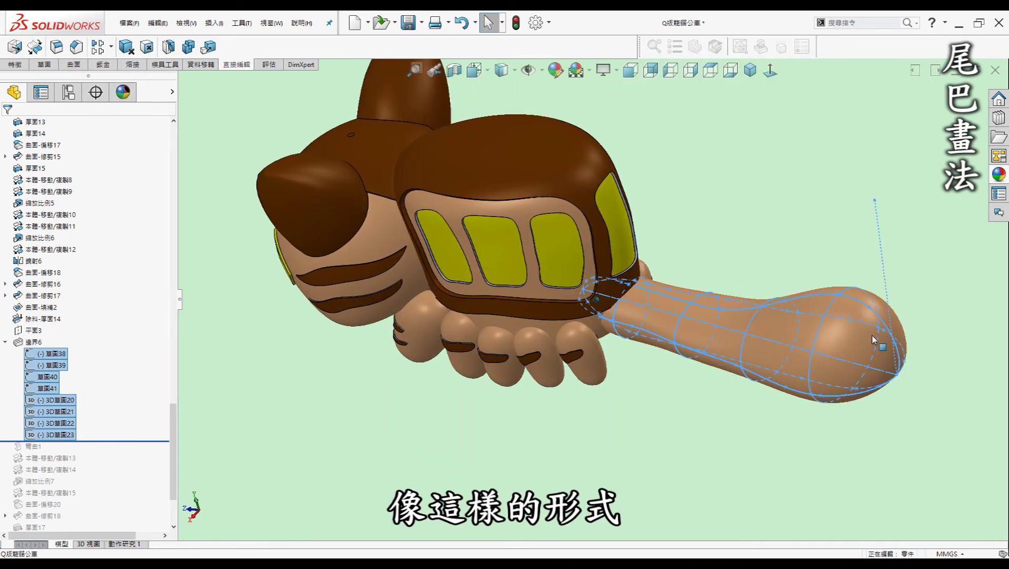
pyautogui.moveTo(891, 296); pyautogui.dragTo(872, 334, button='middle')
pyautogui.press('Down')
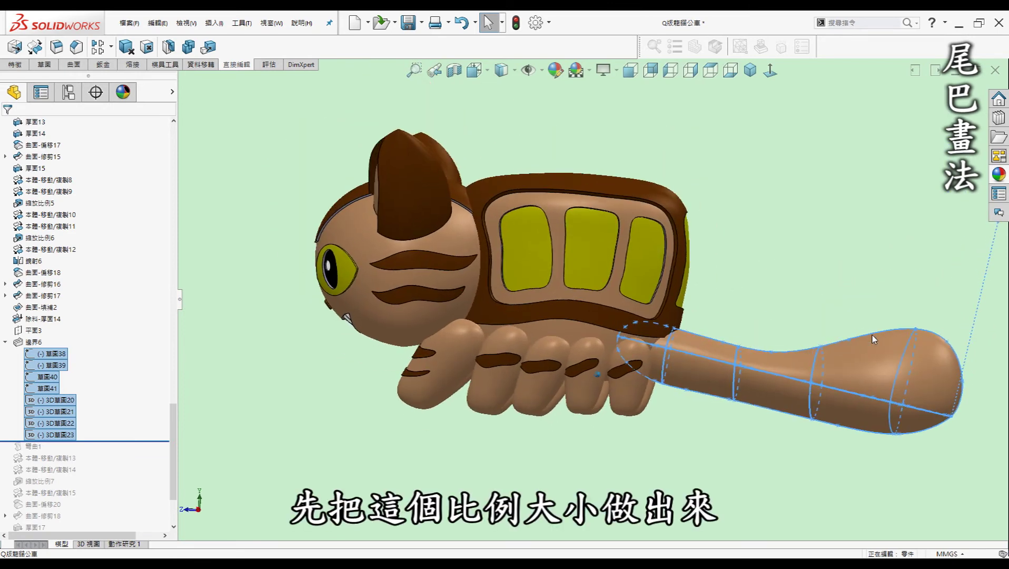
pyautogui.press('Down')
pyautogui.press('Left')
pyautogui.press('Left')
pyautogui.moveTo(874, 338); pyautogui.dragTo(849, 365, button='middle')
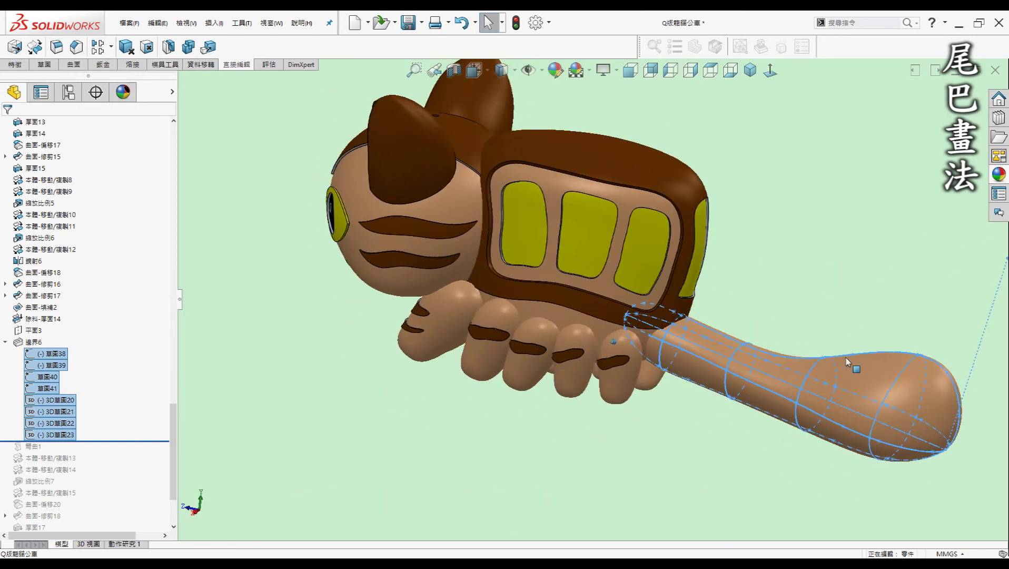
pyautogui.click(6, 343)
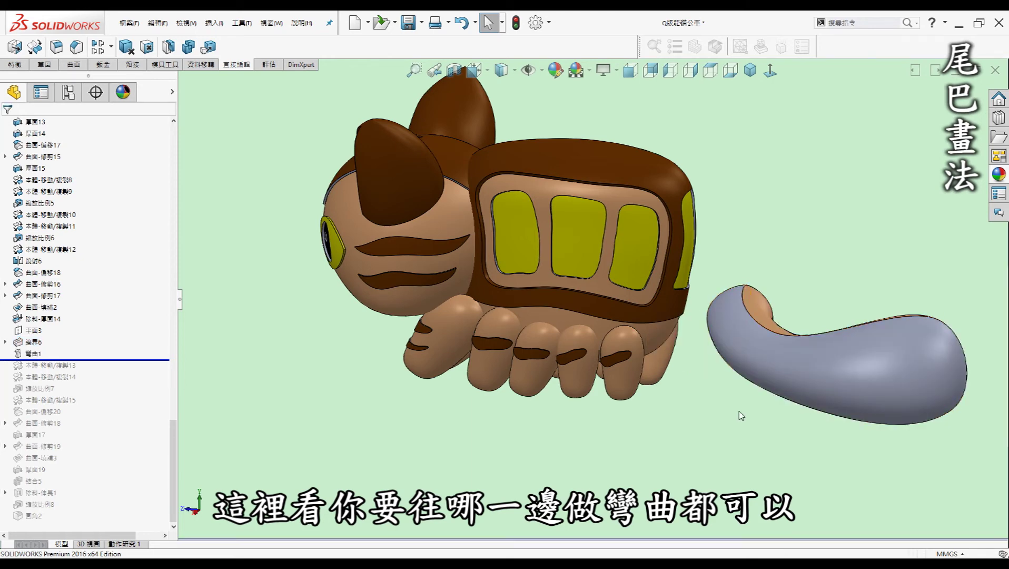
# Rotate the view left to inspect the curled tail with its fur bands
pyautogui.press('Left')
pyautogui.press('Left')
pyautogui.press('Left')
pyautogui.press('Left')
pyautogui.press('Left')
pyautogui.press('Left')
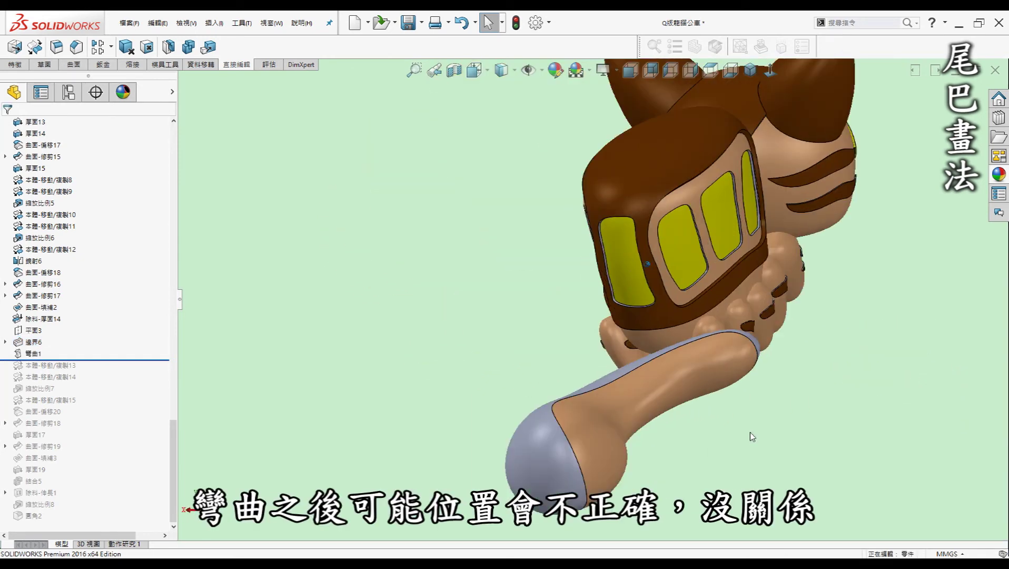
pyautogui.press('Left')
pyautogui.press('Left')
pyautogui.press('Left')
pyautogui.press('Left')
pyautogui.press('Left')
pyautogui.press('Left')
pyautogui.press('Left')
pyautogui.press('Left')
pyautogui.press('Left')
pyautogui.press('Left')
pyautogui.press('Left')
pyautogui.press('Left')
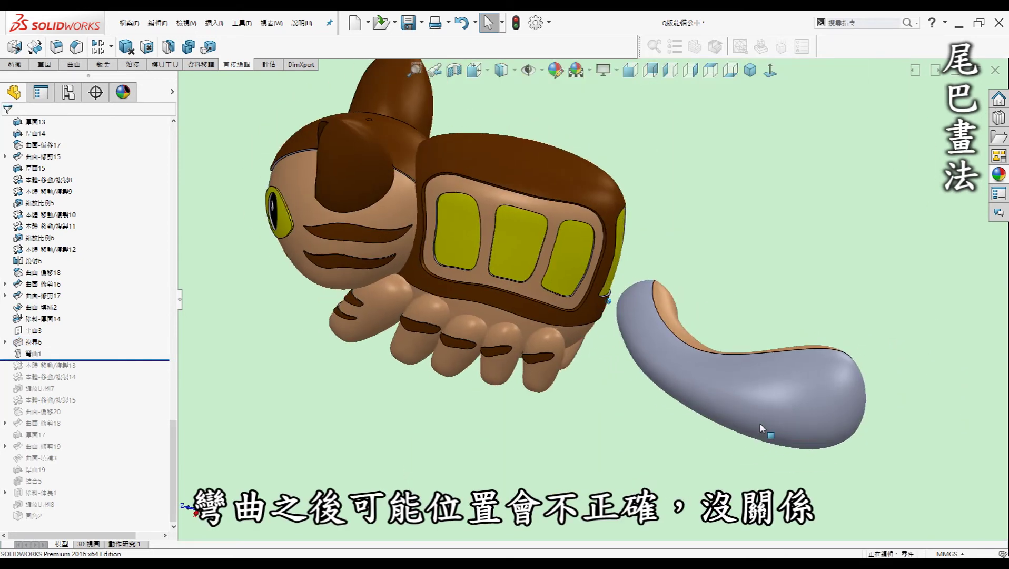
pyautogui.press('Left')
pyautogui.press('Left')
pyautogui.scroll(-2, 759, 393)
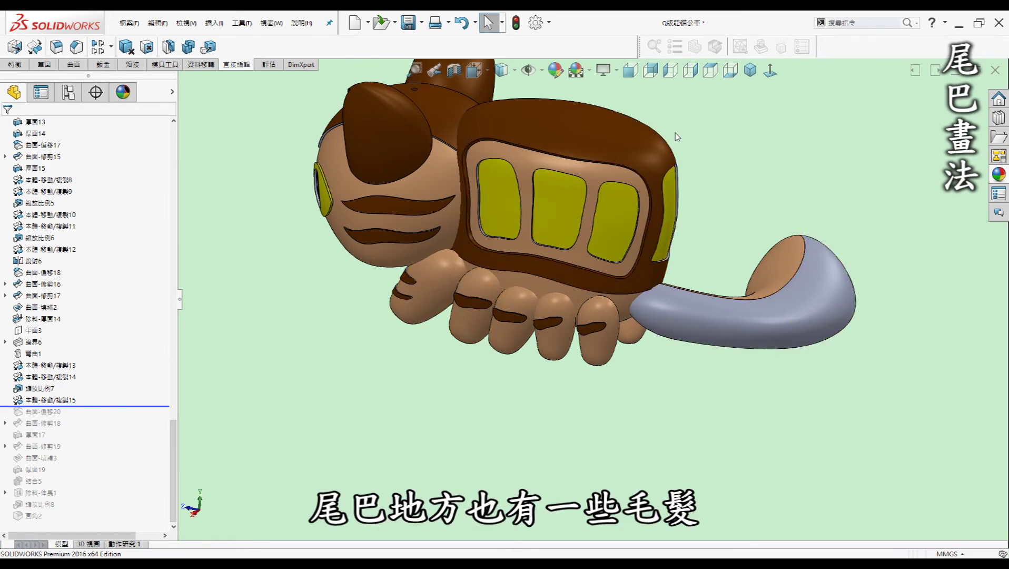
pyautogui.scroll(-3, 789, 383)
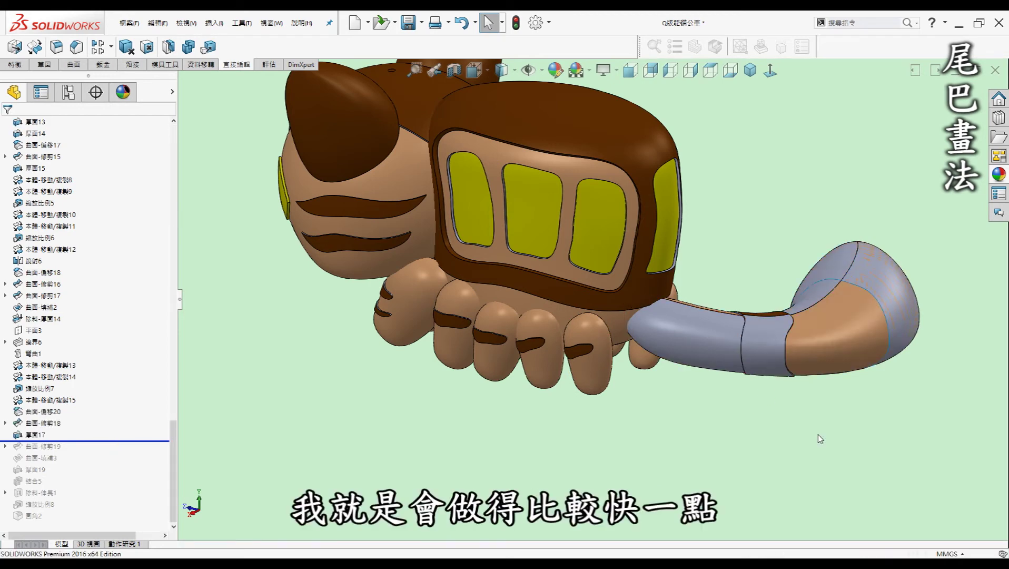
pyautogui.scroll(-3, 771, 349)
pyautogui.scroll(-3, 761, 347)
pyautogui.scroll(-2, 761, 347)
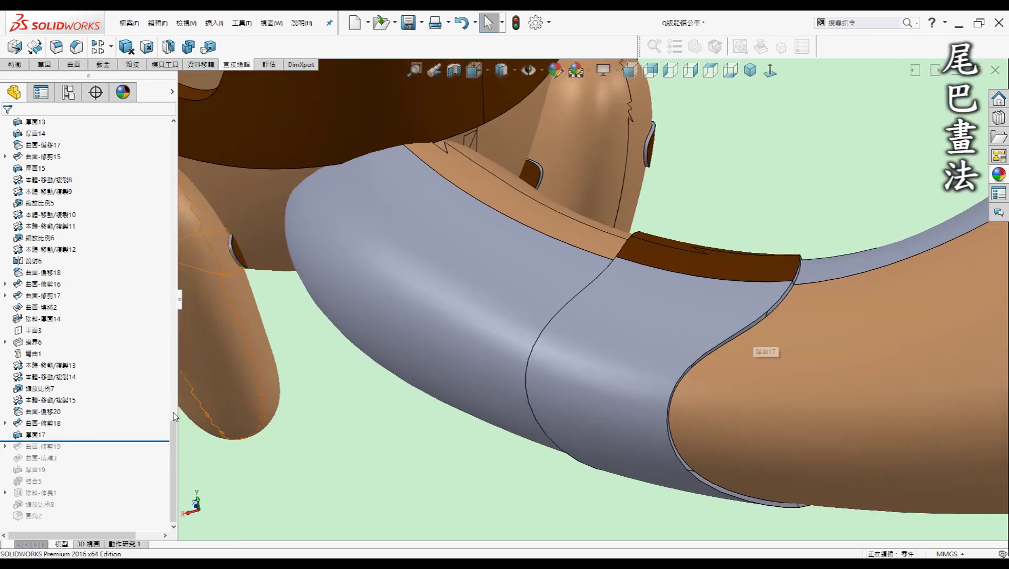
pyautogui.click(6, 422)
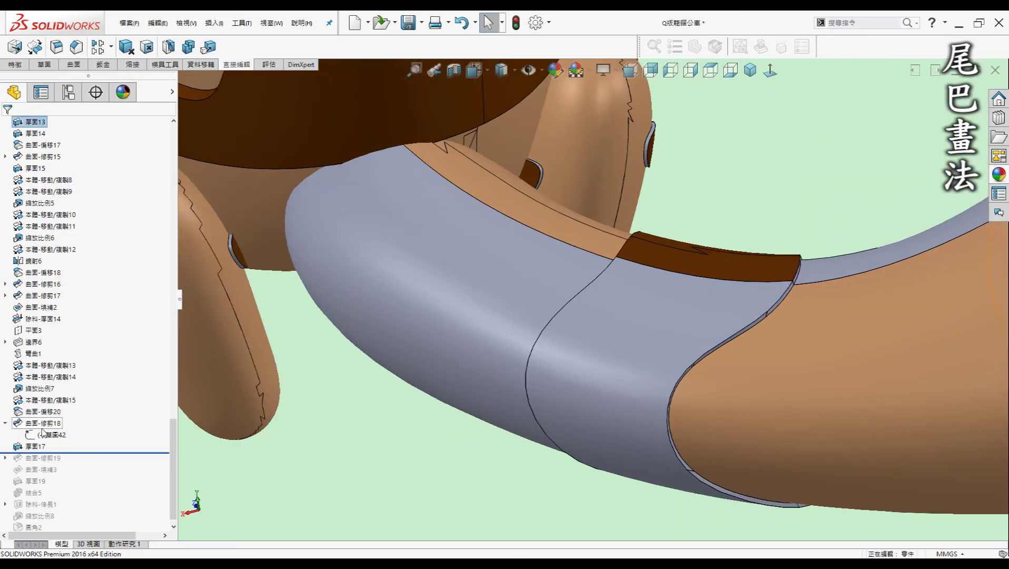
pyautogui.click(44, 434)
pyautogui.scroll(5, 725, 288)
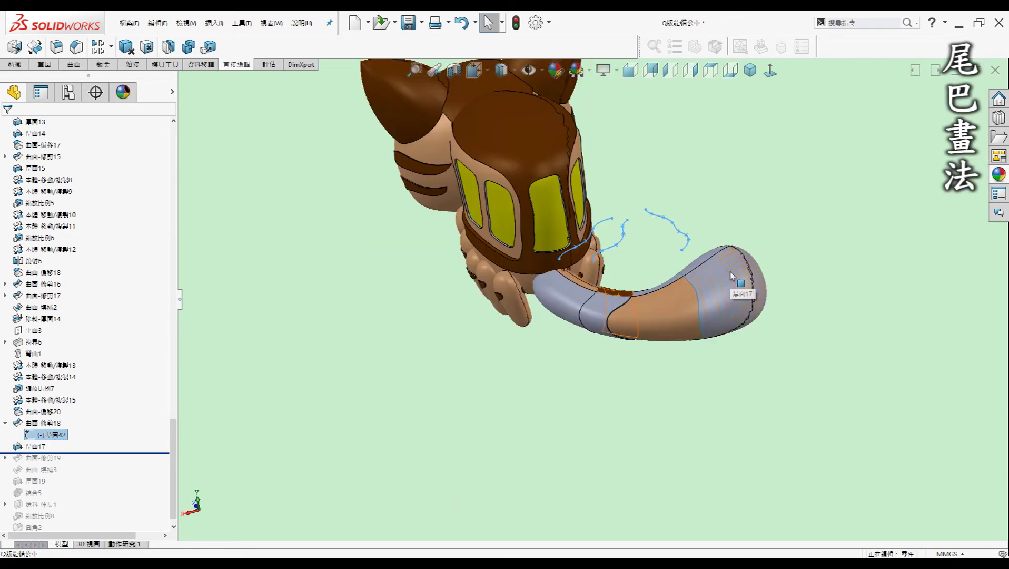
pyautogui.moveTo(731, 273); pyautogui.dragTo(739, 219, button='middle')
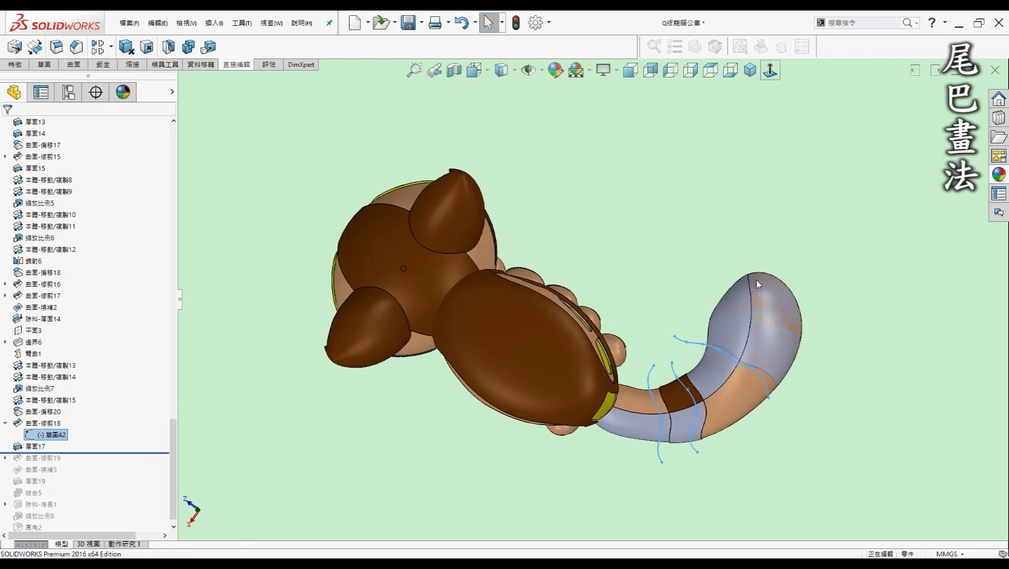
pyautogui.scroll(-3, 727, 280)
pyautogui.scroll(-2, 693, 275)
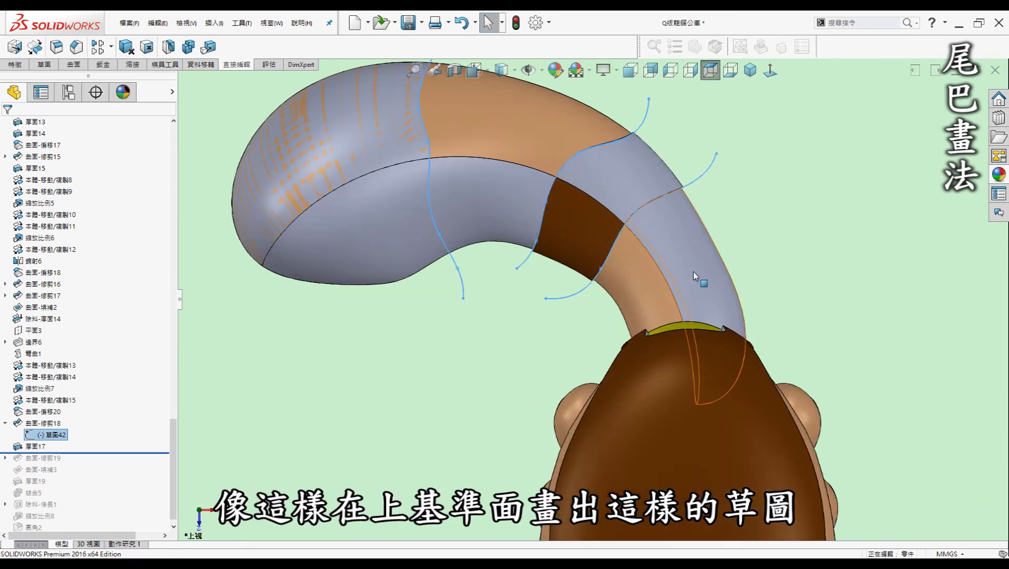
pyautogui.scroll(3, 692, 275)
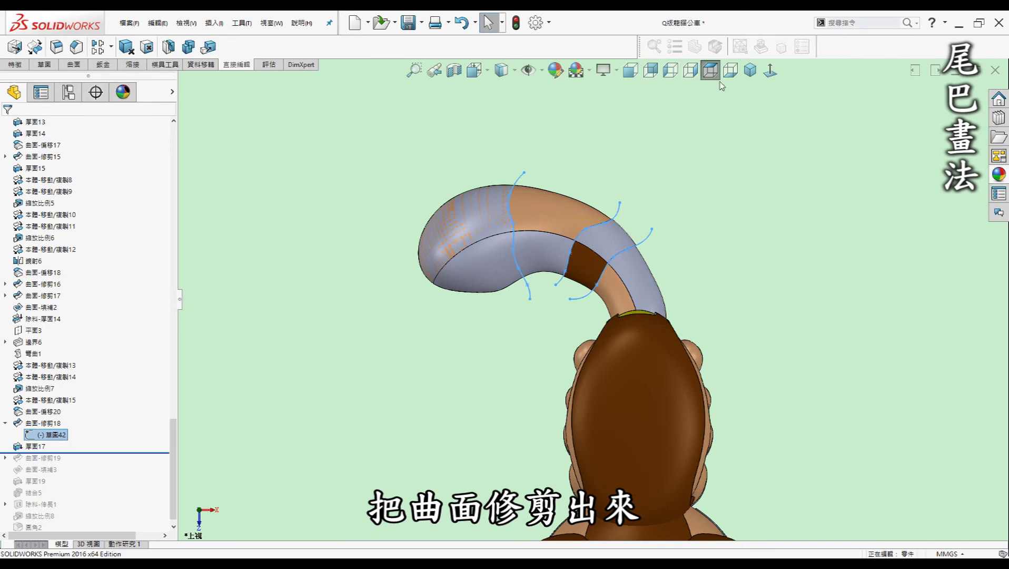
pyautogui.click(750, 71)
pyautogui.scroll(-3, 742, 280)
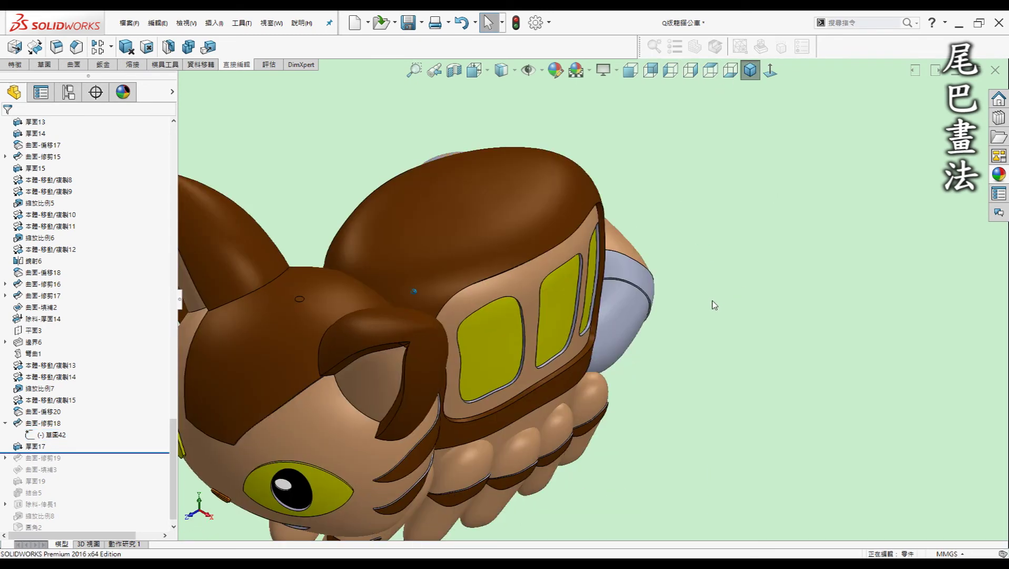
pyautogui.moveTo(711, 304); pyautogui.dragTo(827, 305, button='middle')
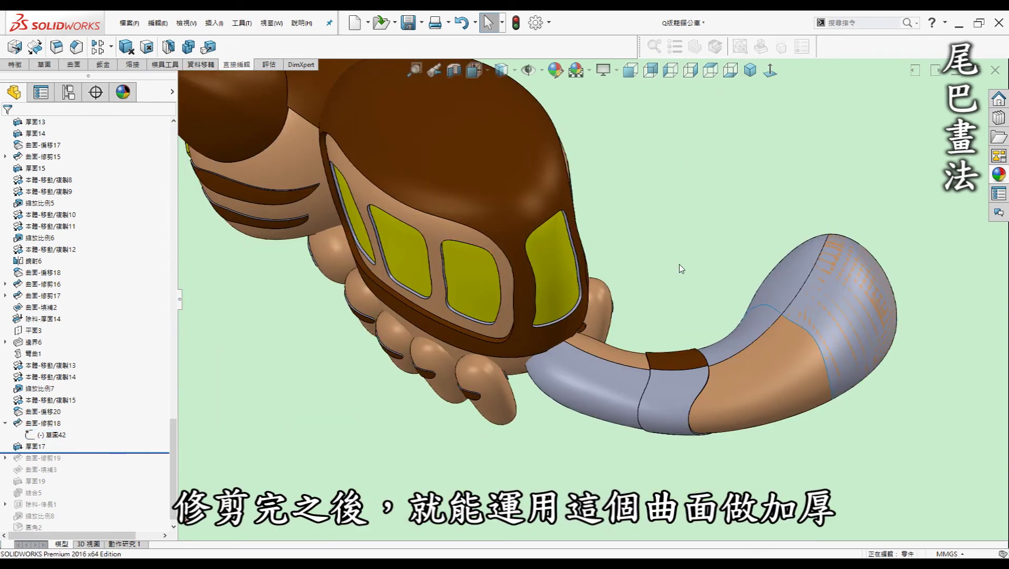
pyautogui.scroll(-1, 116, 359)
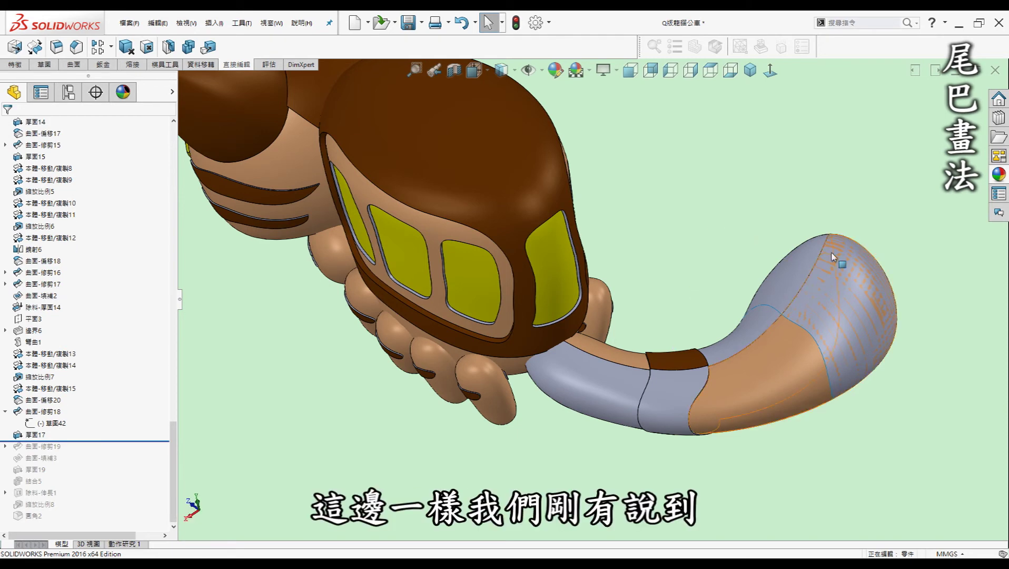
pyautogui.moveTo(788, 194); pyautogui.dragTo(721, 288, button='middle')
pyautogui.scroll(-2, 545, 364)
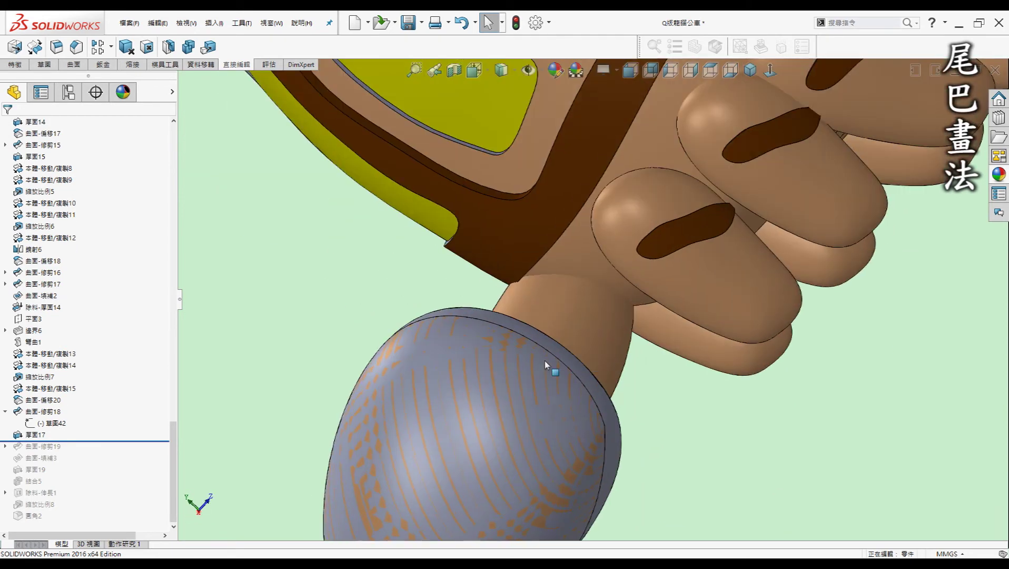
pyautogui.scroll(-2, 505, 394)
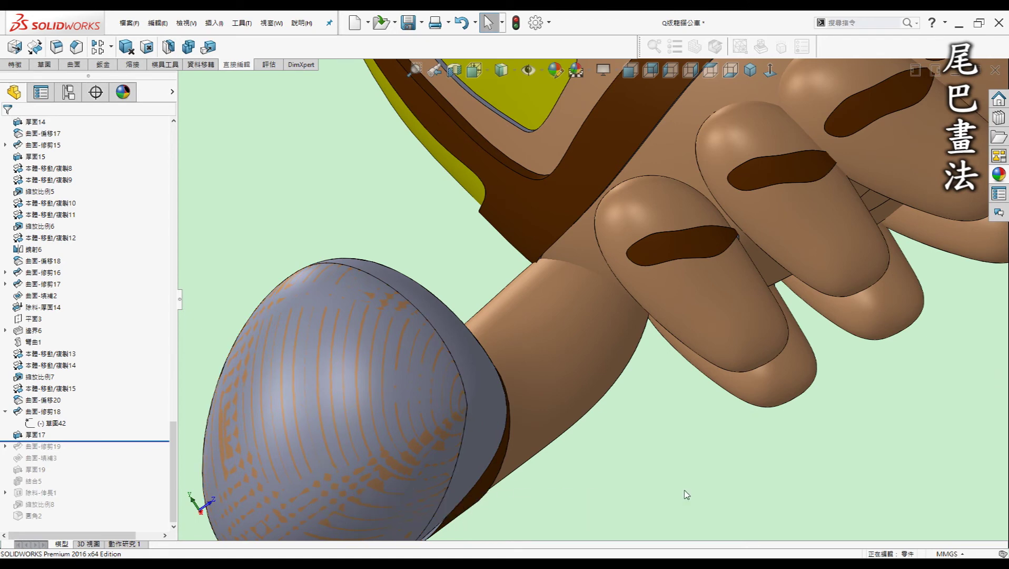
pyautogui.scroll(3, 739, 408)
pyautogui.moveTo(771, 403); pyautogui.dragTo(737, 364, button='middle')
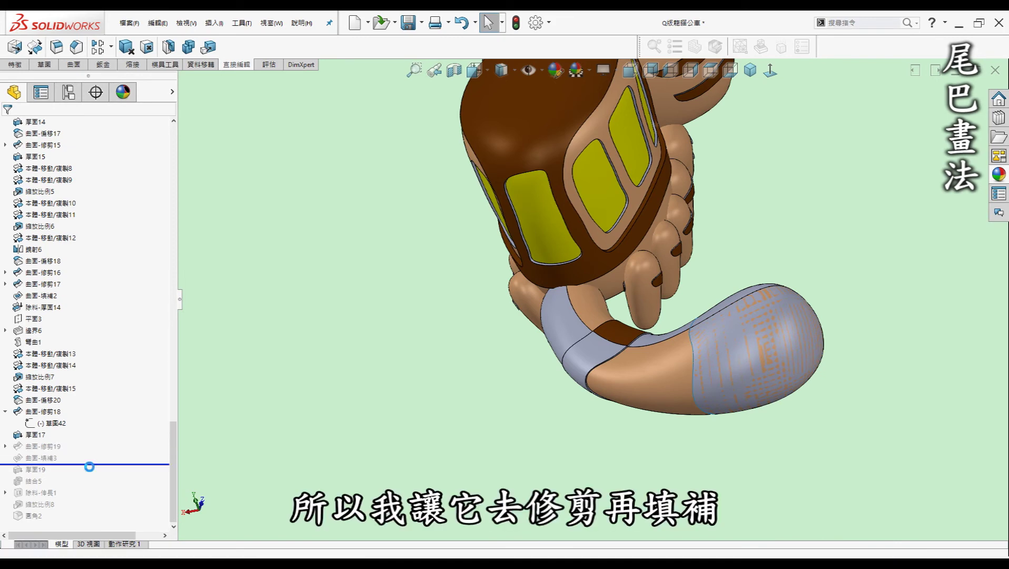
# Roll forward through the tail trim, fill and 加厚19, then orbit to view the thickened tip
pyautogui.moveTo(89, 467); pyautogui.dragTo(83, 468)
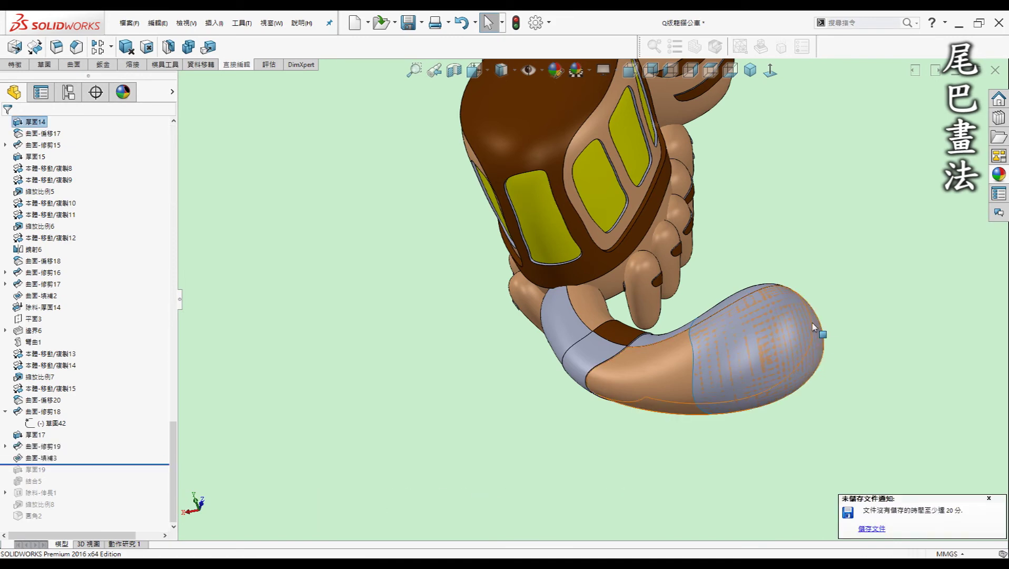
pyautogui.scroll(-3, 813, 327)
pyautogui.scroll(-3, 790, 337)
pyautogui.moveTo(776, 341); pyautogui.dragTo(780, 333, button='middle')
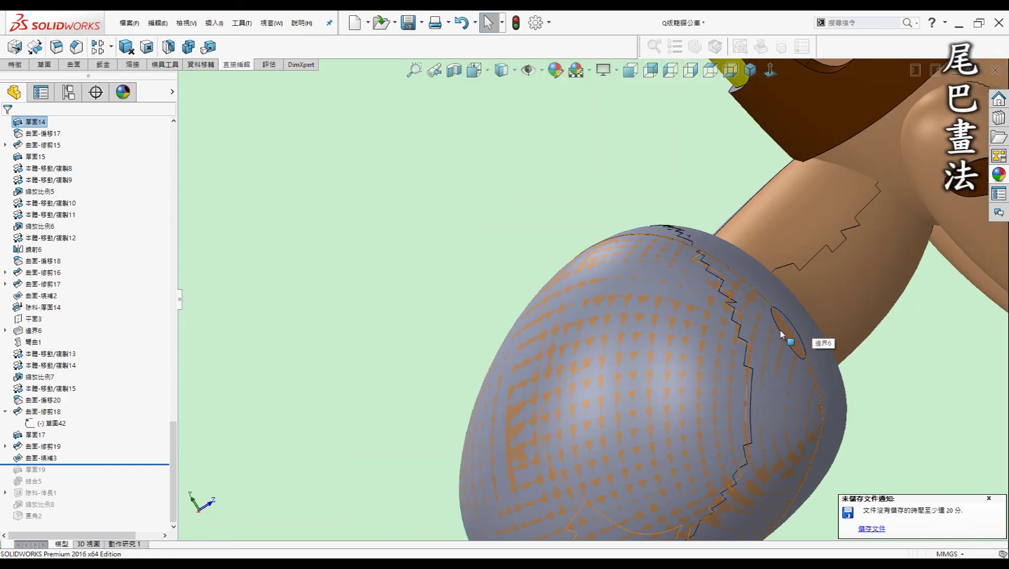
pyautogui.scroll(-3, 779, 329)
pyautogui.scroll(3, 794, 354)
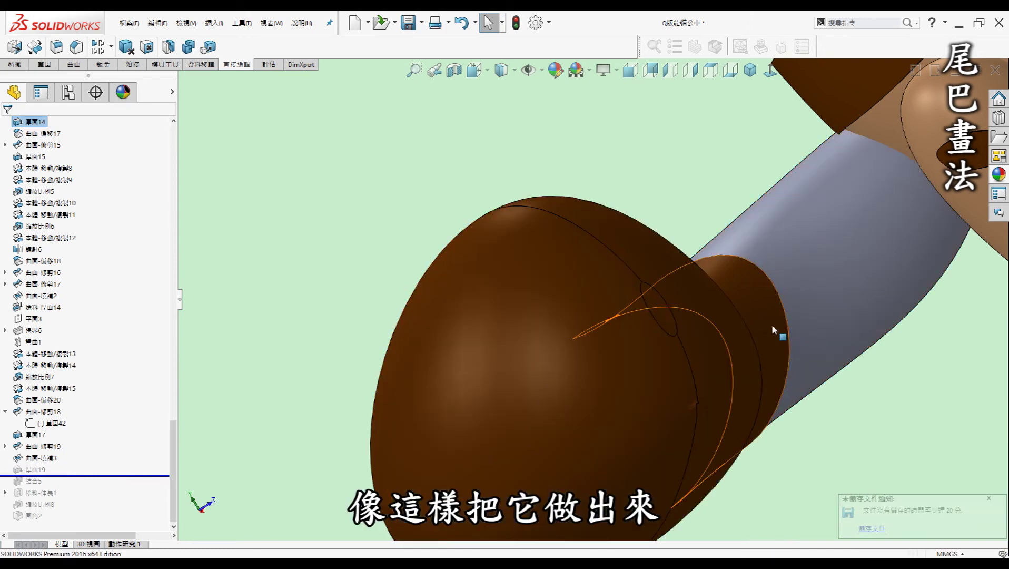
pyautogui.scroll(3, 777, 331)
pyautogui.moveTo(724, 337); pyautogui.dragTo(716, 331, button='middle')
pyautogui.scroll(3, 719, 300)
pyautogui.moveTo(721, 272); pyautogui.dragTo(622, 342, button='middle')
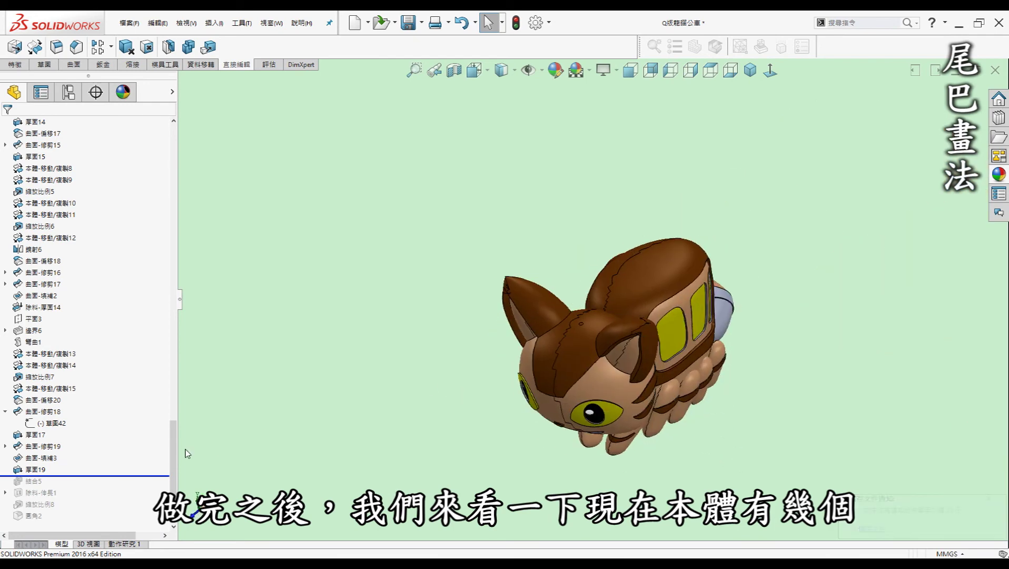
# Roll forward past 結合5 to merge all catbus bodies into one
pyautogui.moveTo(173, 442); pyautogui.dragTo(172, 143)
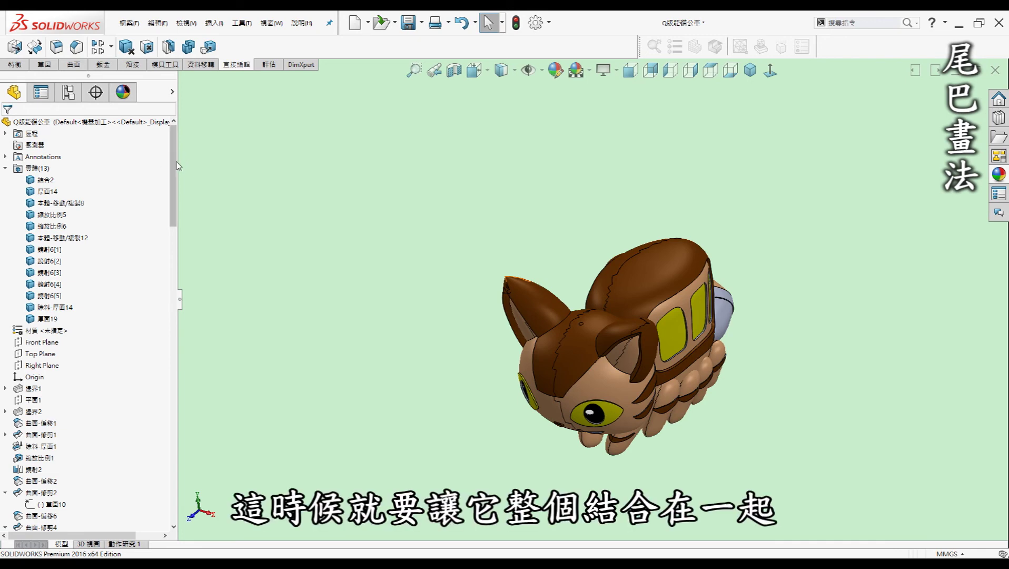
pyautogui.moveTo(173, 221); pyautogui.dragTo(197, 503)
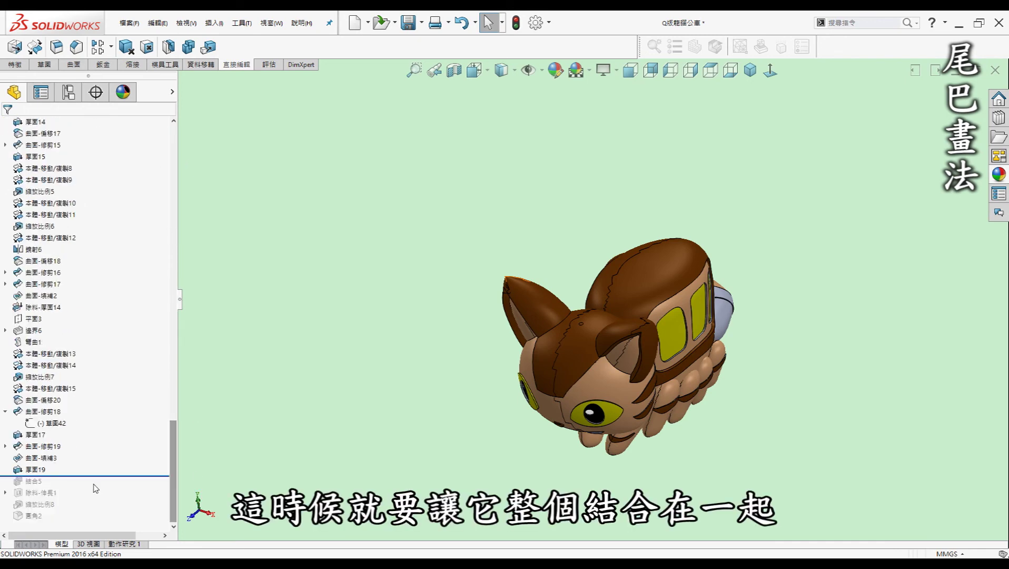
pyautogui.moveTo(414, 379); pyautogui.dragTo(405, 360, button='middle')
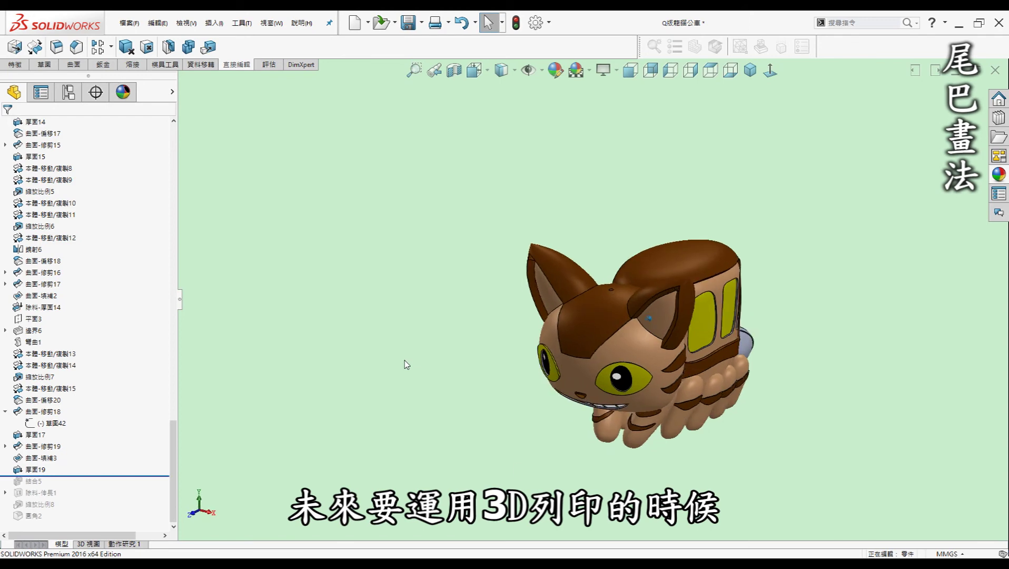
pyautogui.hotkey('ctrl', '1')
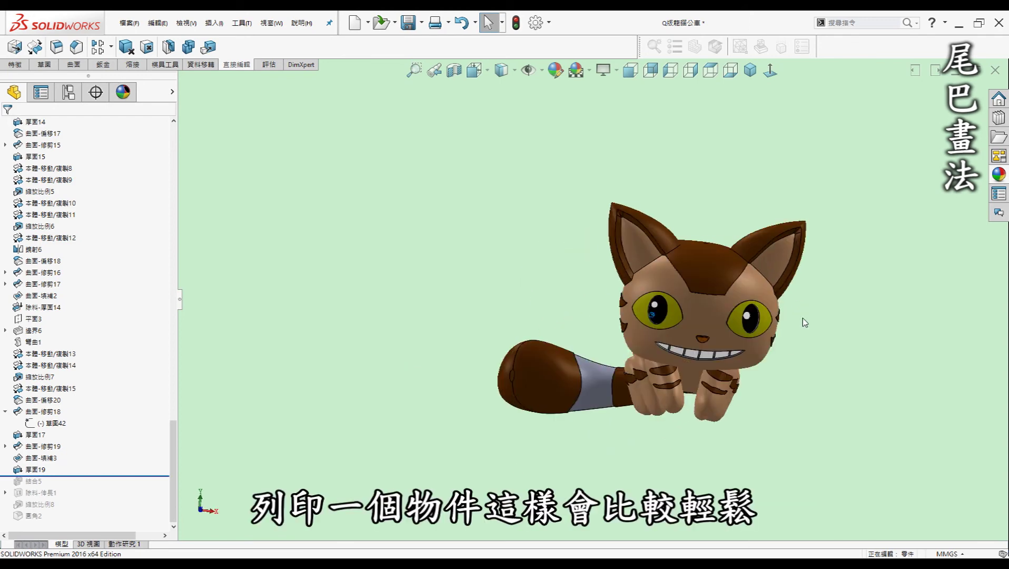
pyautogui.moveTo(670, 379)
pyautogui.mouseDown(button='middle')
pyautogui.moveTo(656, 365)
pyautogui.moveTo(432, 369)
pyautogui.mouseUp(button='middle')
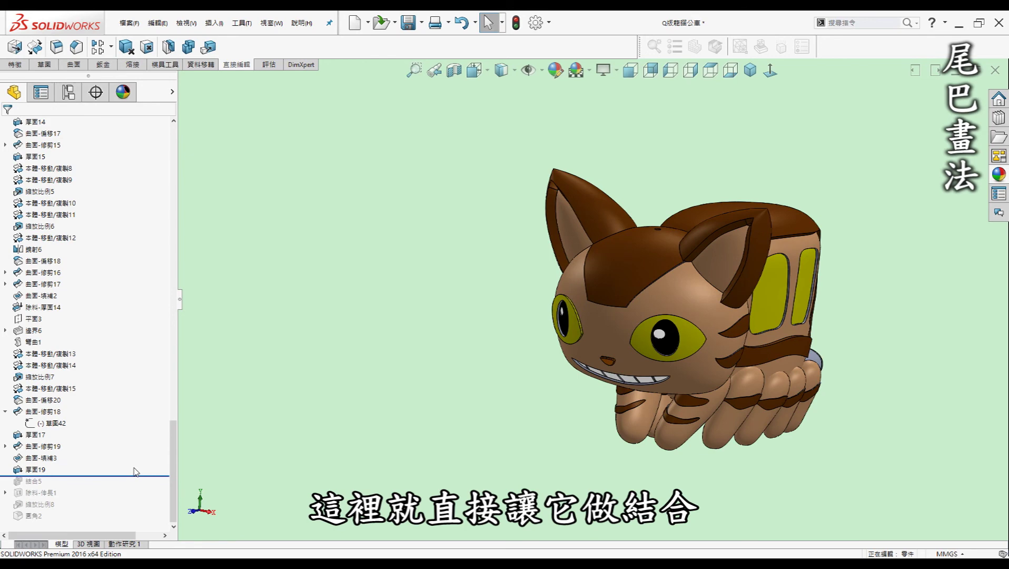
pyautogui.click(107, 490)
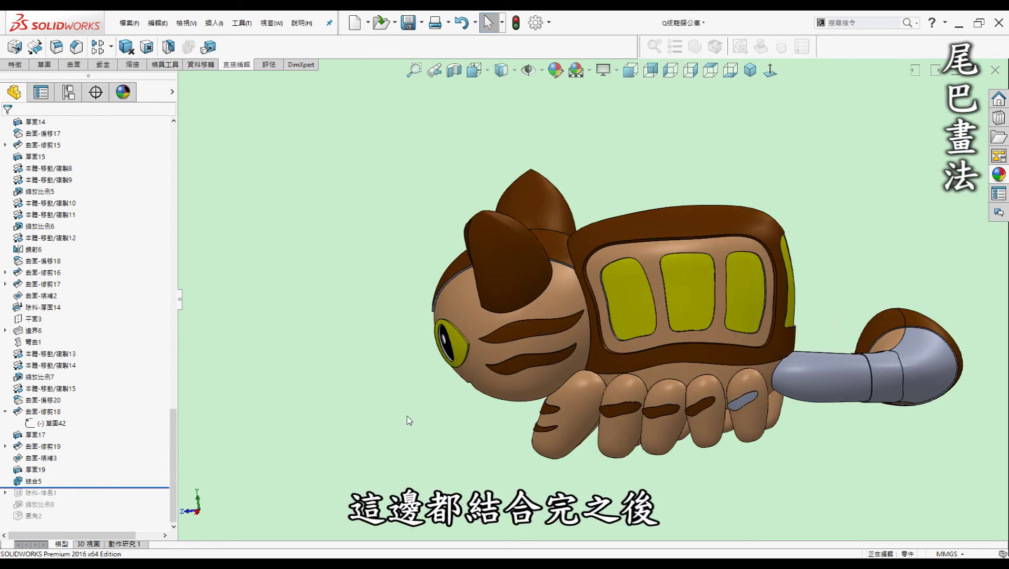
# Roll forward below 除料-伸長1 to cut a flat base under the feet and tail
pyautogui.moveTo(407, 421); pyautogui.dragTo(424, 401, button='middle')
pyautogui.hotkey('ctrl', '1')
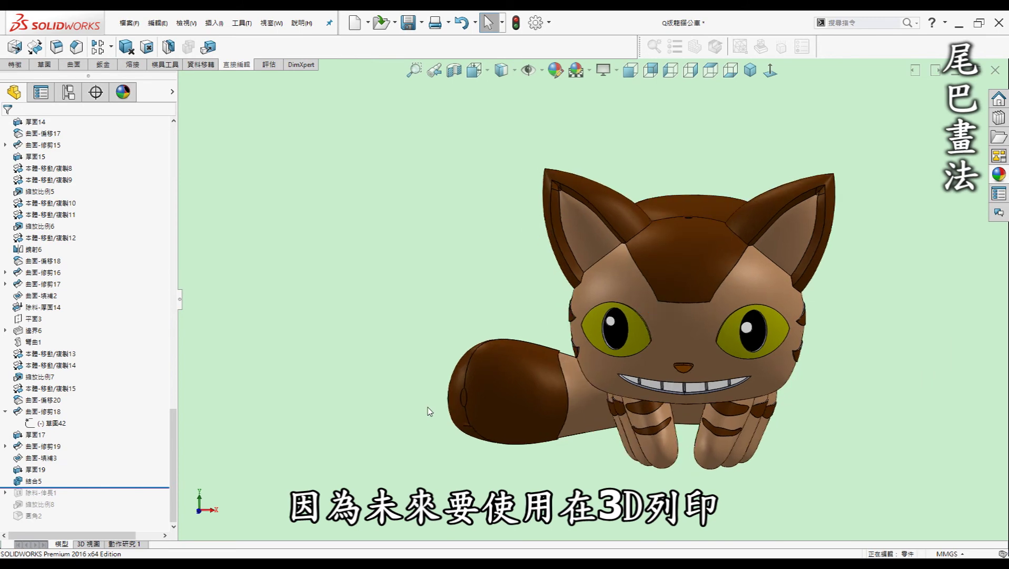
pyautogui.moveTo(433, 417); pyautogui.dragTo(436, 443, button='middle')
pyautogui.moveTo(660, 408)
pyautogui.mouseDown(button='middle')
pyautogui.moveTo(641, 380)
pyautogui.moveTo(607, 367)
pyautogui.mouseUp(button='middle')
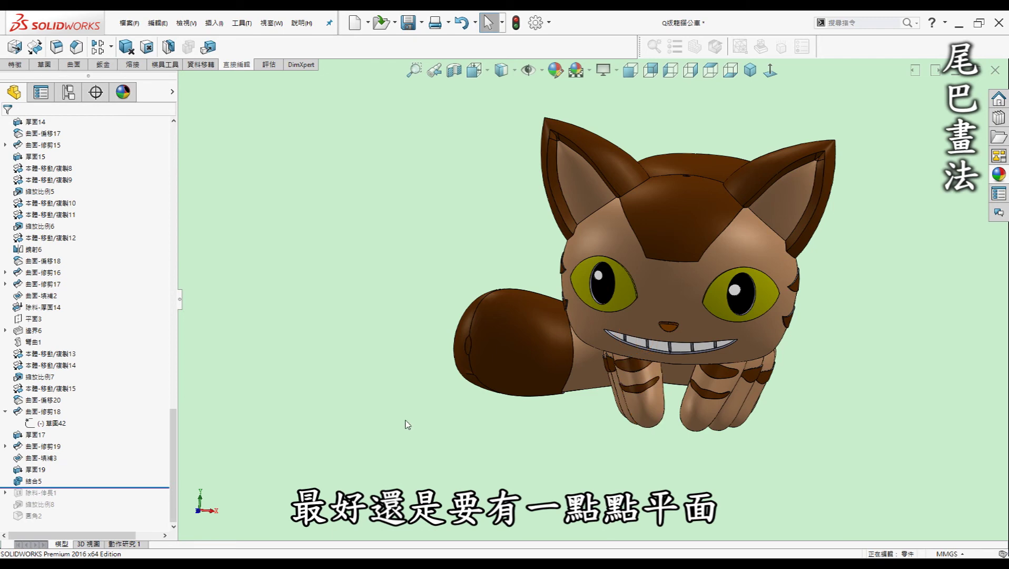
pyautogui.moveTo(354, 402); pyautogui.dragTo(547, 447, button='middle')
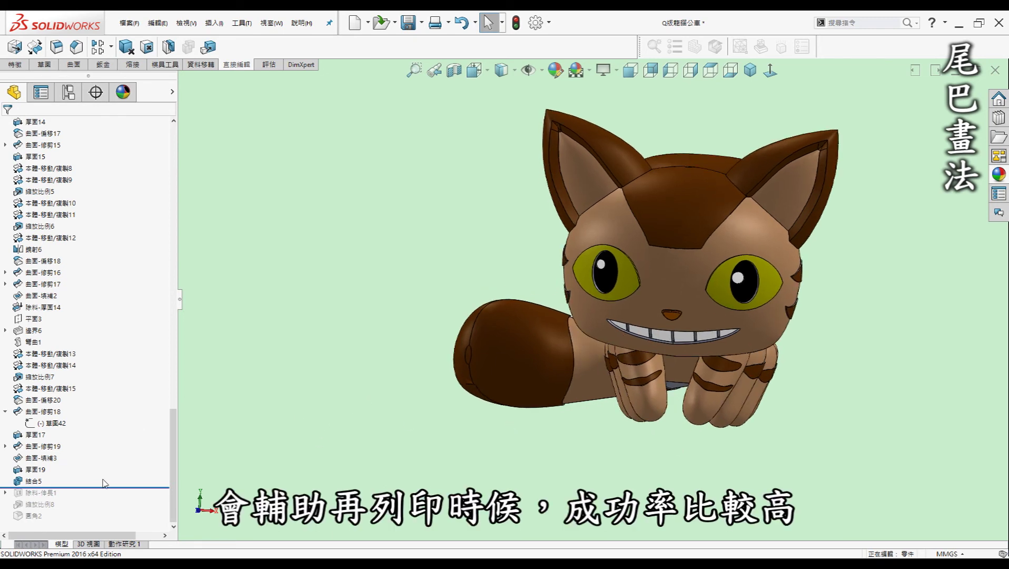
pyautogui.moveTo(102, 487); pyautogui.dragTo(80, 501)
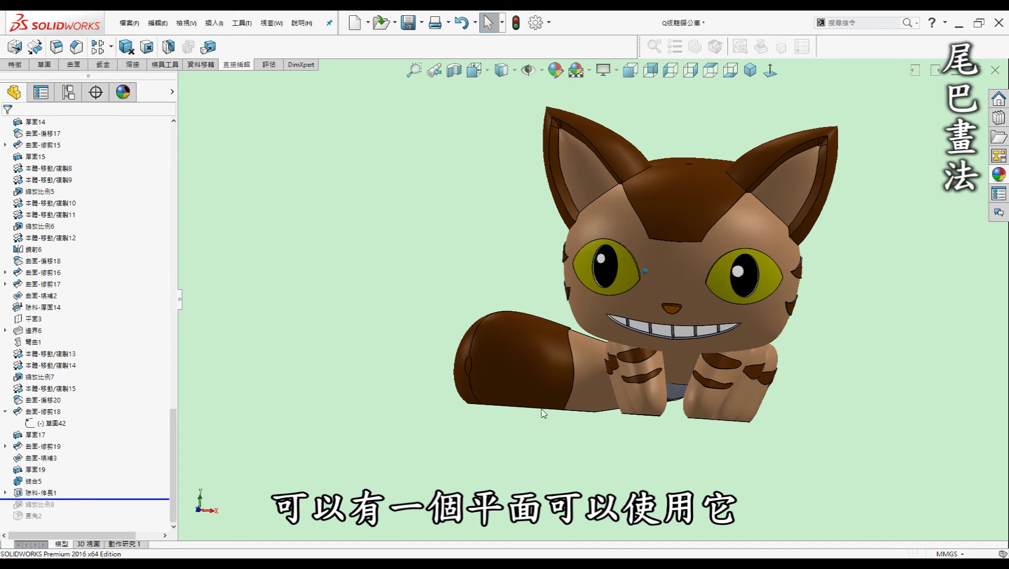
# Orbit to inspect the flat underside of the finished, scaled and filleted catbus
pyautogui.moveTo(536, 466); pyautogui.dragTo(541, 407, button='middle')
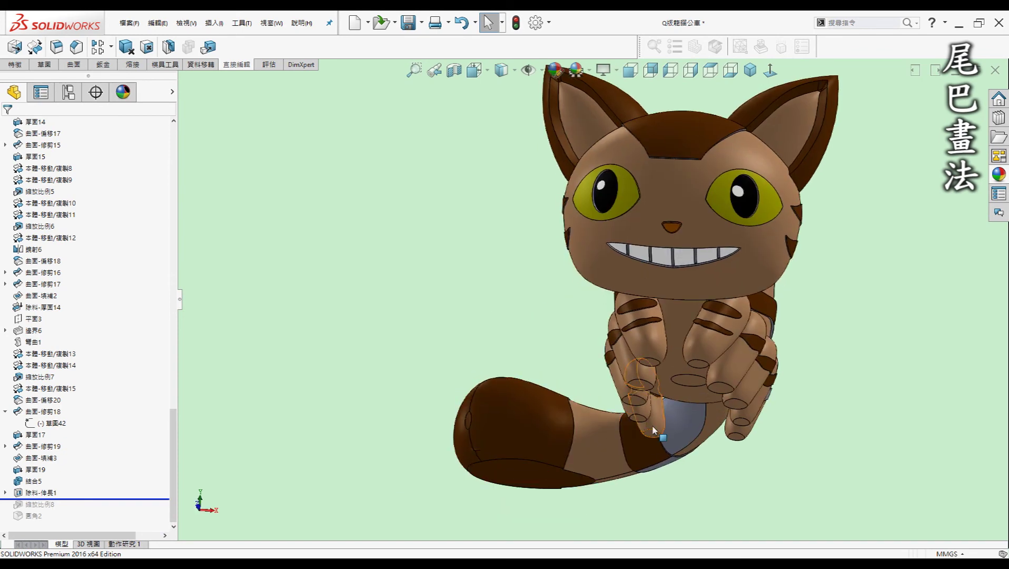
pyautogui.moveTo(631, 432)
pyautogui.mouseDown(button='middle')
pyautogui.moveTo(763, 430)
pyautogui.moveTo(698, 428)
pyautogui.moveTo(749, 426)
pyautogui.mouseUp(button='middle')
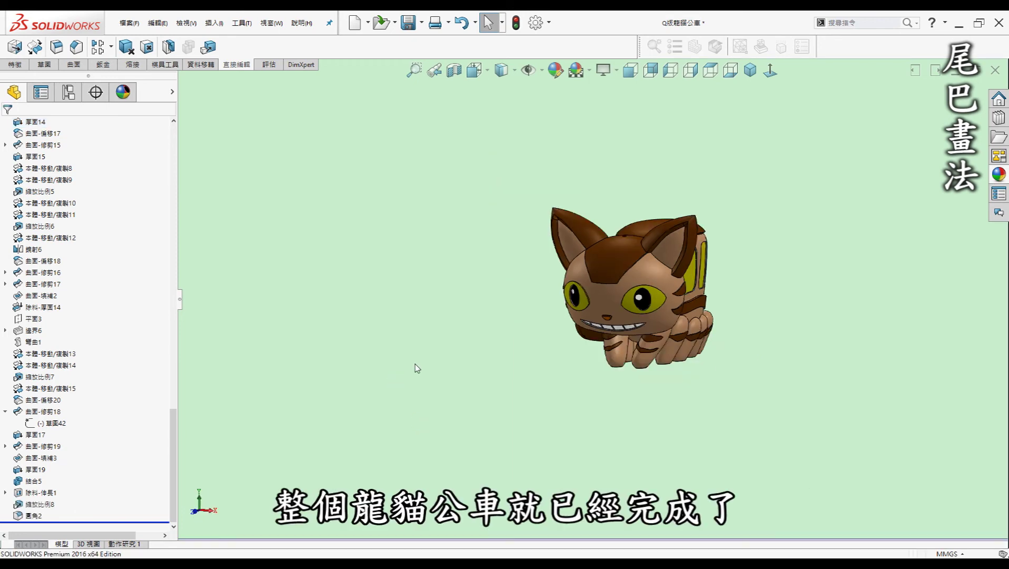
pyautogui.moveTo(445, 363); pyautogui.dragTo(675, 352, button='middle')
pyautogui.scroll(-4, 676, 352)
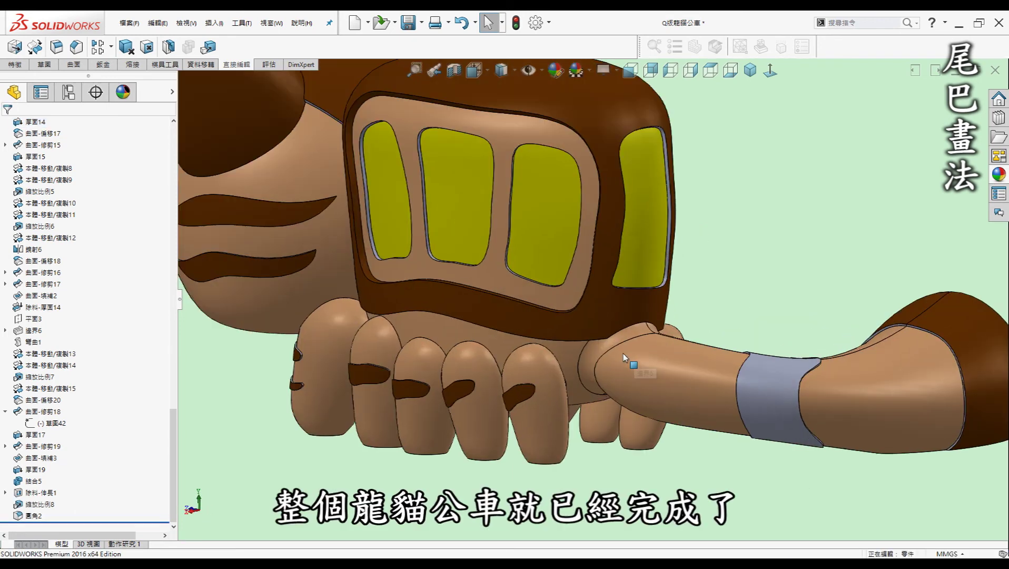
pyautogui.scroll(-3, 623, 353)
pyautogui.scroll(6, 612, 306)
pyautogui.moveTo(612, 307); pyautogui.dragTo(490, 109, button='middle')
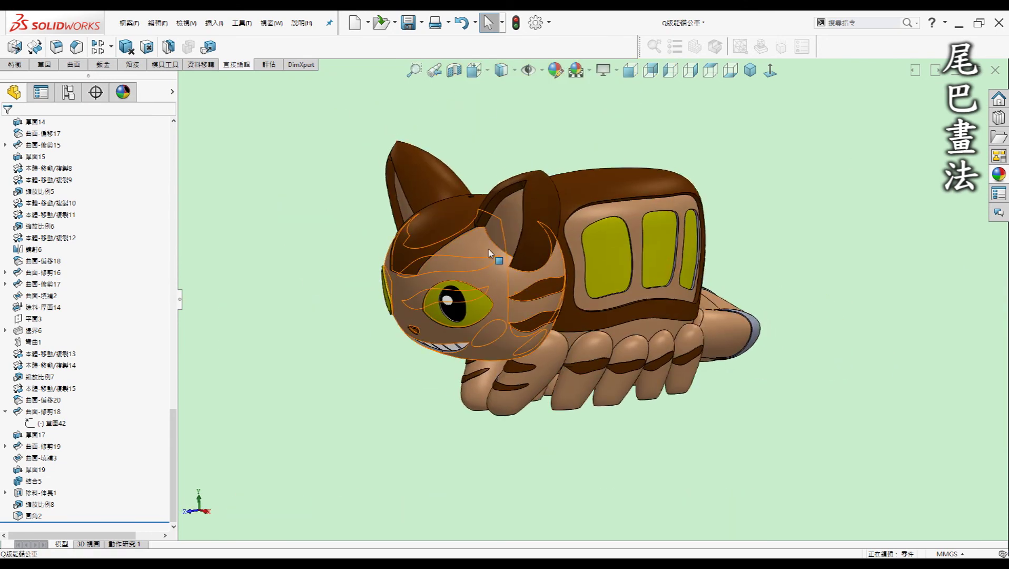
pyautogui.click(483, 274)
pyautogui.click(736, 188)
pyautogui.moveTo(736, 188); pyautogui.dragTo(744, 204, button='middle')
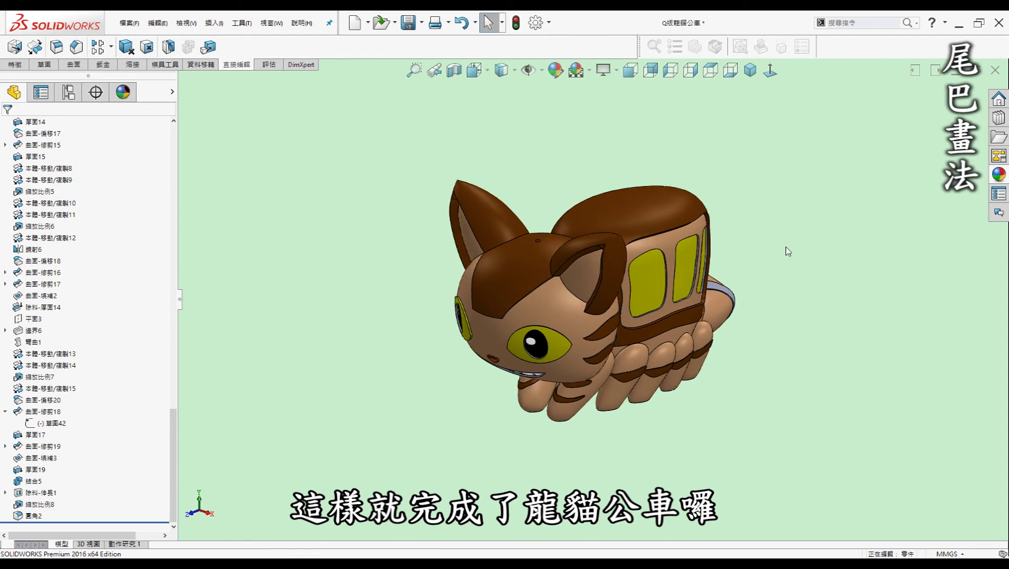
pyautogui.moveTo(824, 266)
pyautogui.mouseDown(button='middle')
pyautogui.moveTo(798, 254)
pyautogui.moveTo(825, 272)
pyautogui.moveTo(829, 263)
pyautogui.mouseUp(button='middle')
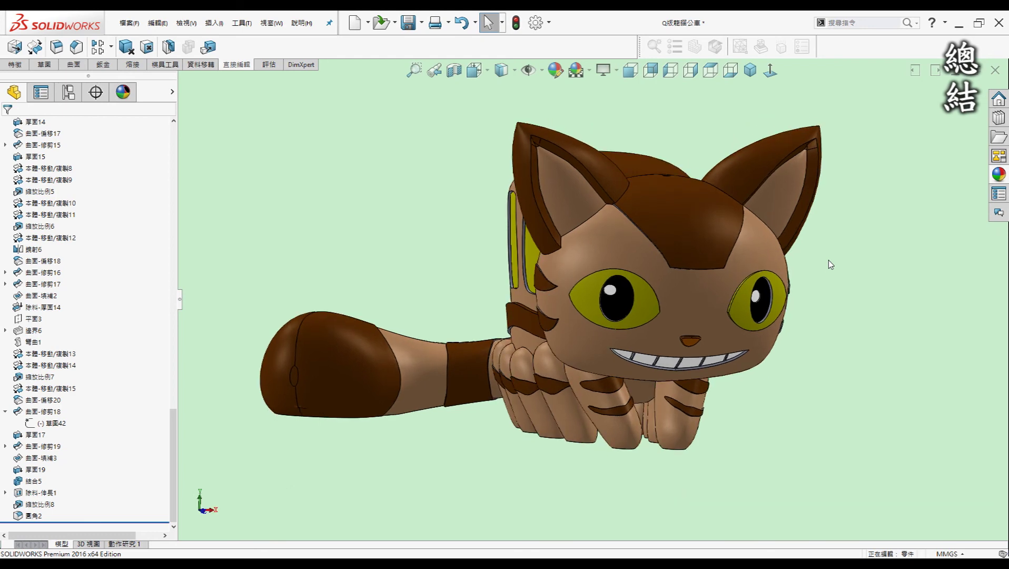
pyautogui.press('Left')
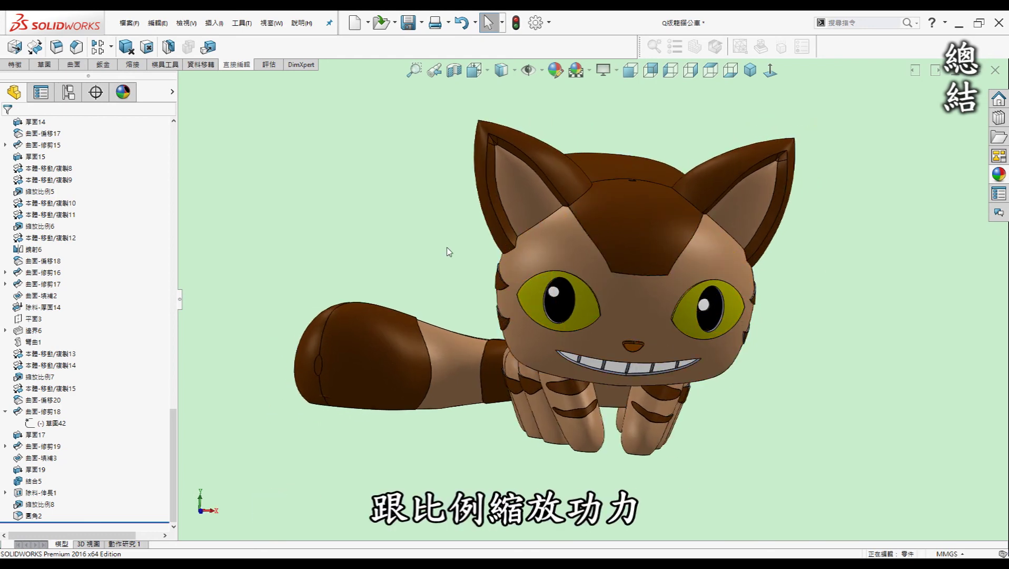
pyautogui.moveTo(523, 252); pyautogui.dragTo(449, 246, button='middle')
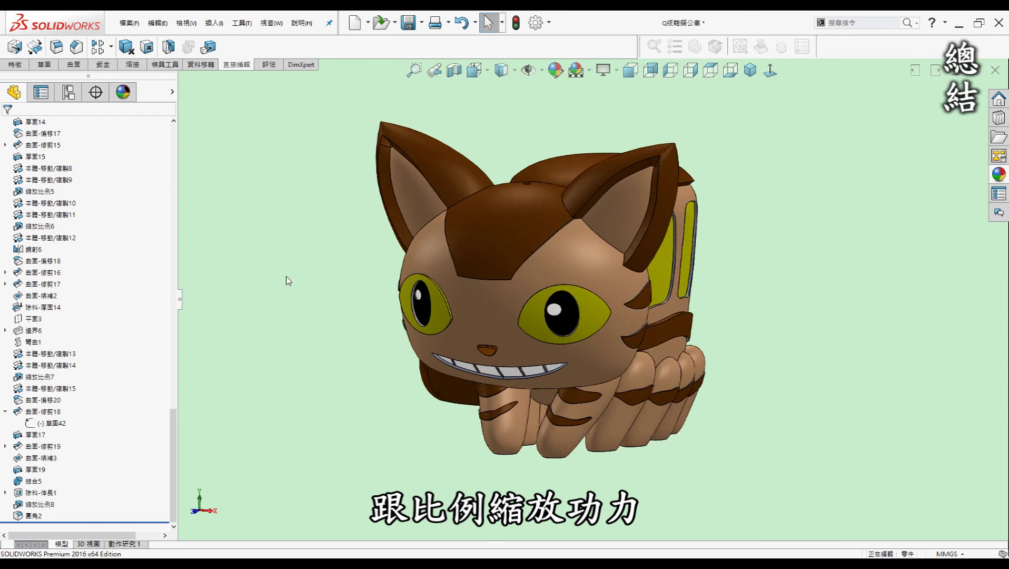
pyautogui.press('Left')
pyautogui.press('Left')
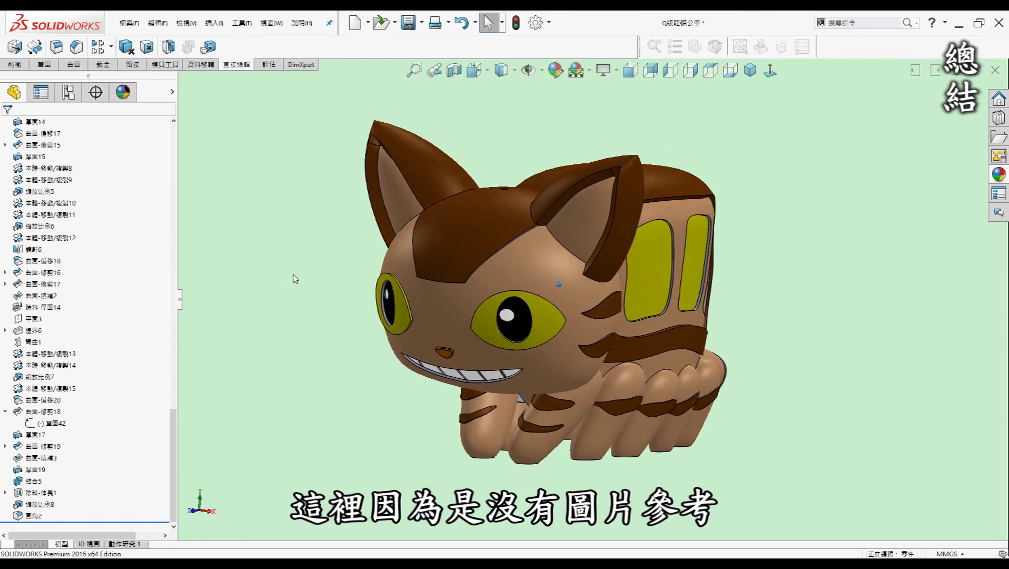
pyautogui.press('Left')
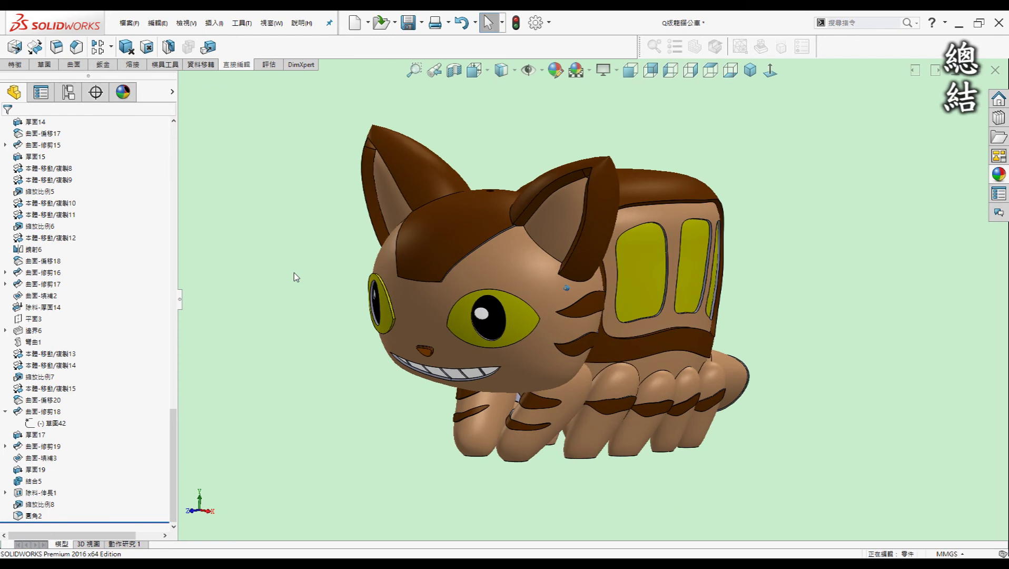
pyautogui.hotkey('ctrl', '1')
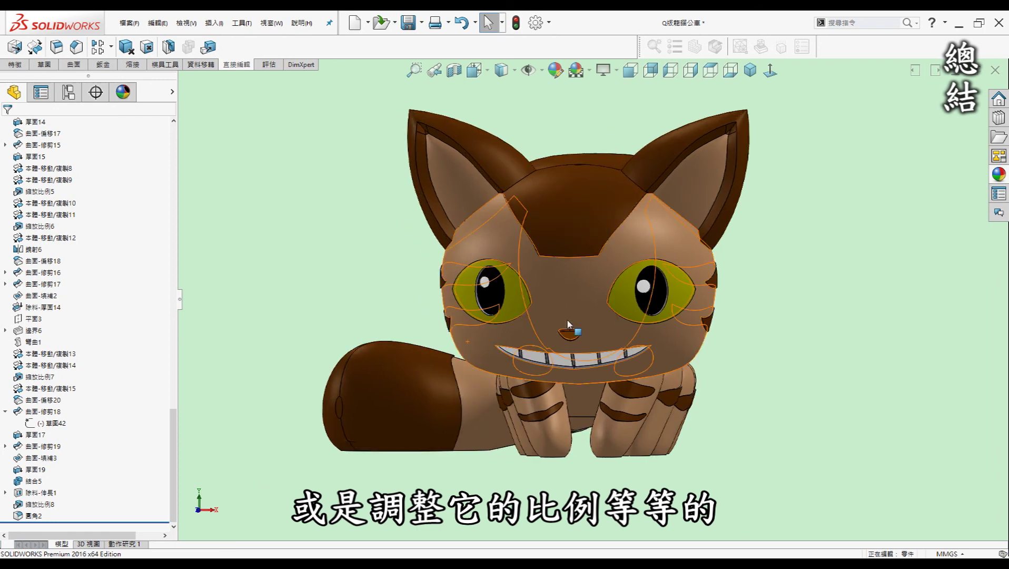
pyautogui.hotkey('ctrl', '7')
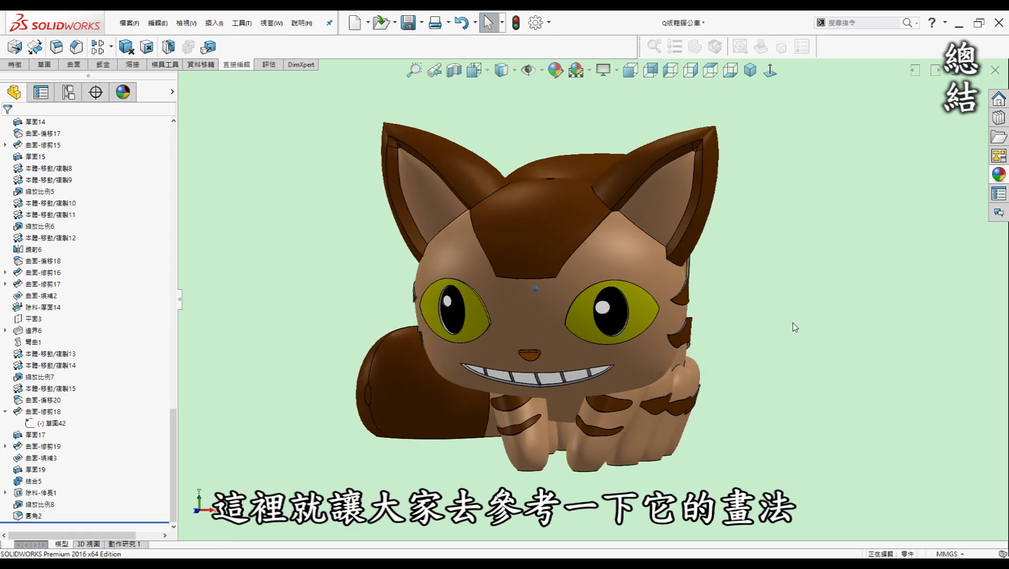
pyautogui.moveTo(563, 356); pyautogui.dragTo(548, 388, button='middle')
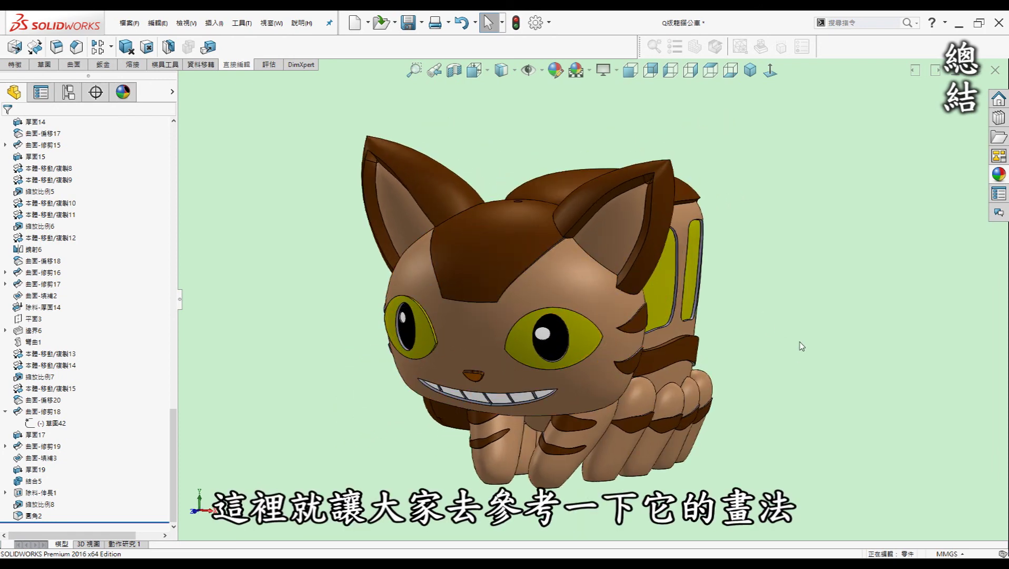